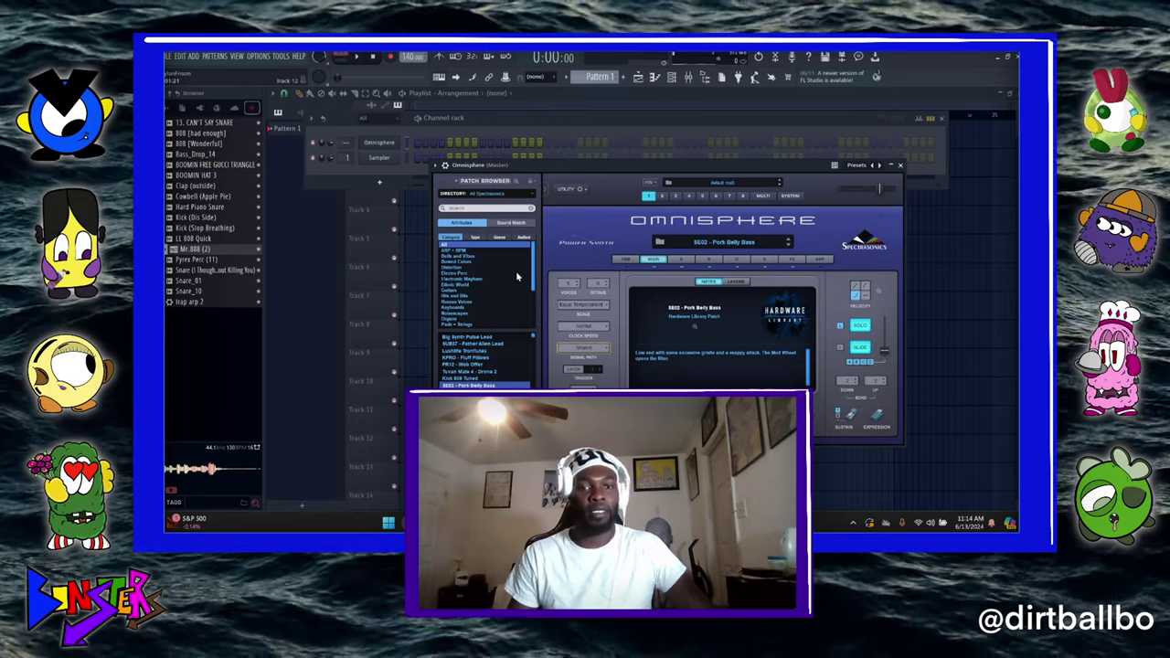
- Audition the Modular Sync Bass and Winds of Change patches in Omnisphere
key(Down)
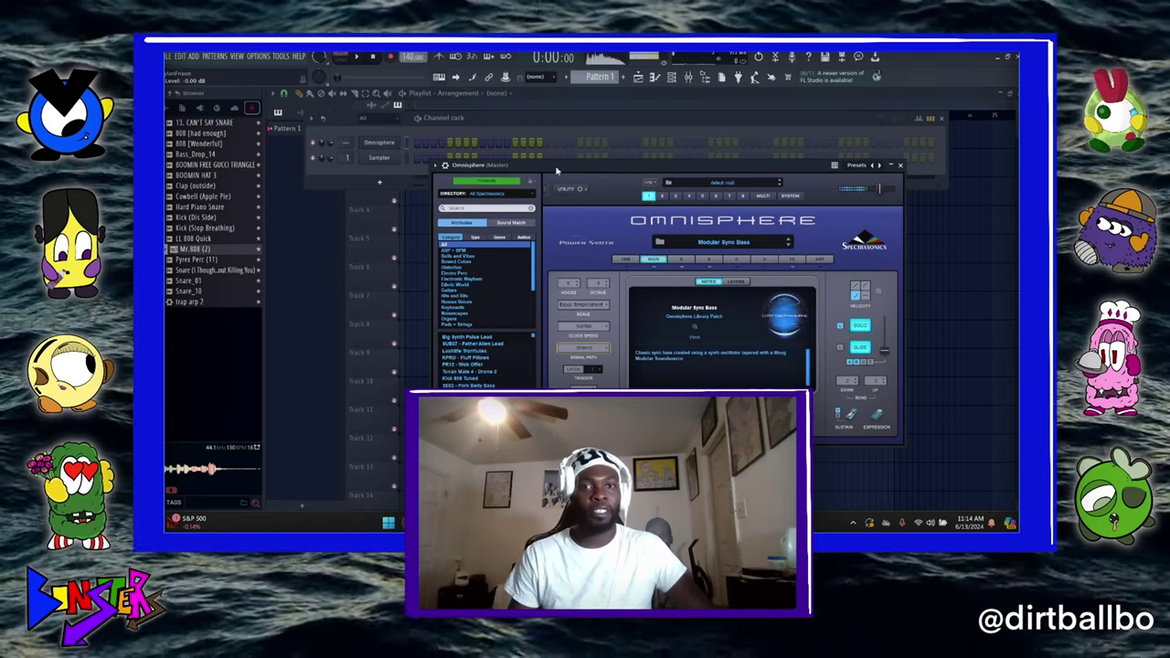
drag(563, 165, 591, 204)
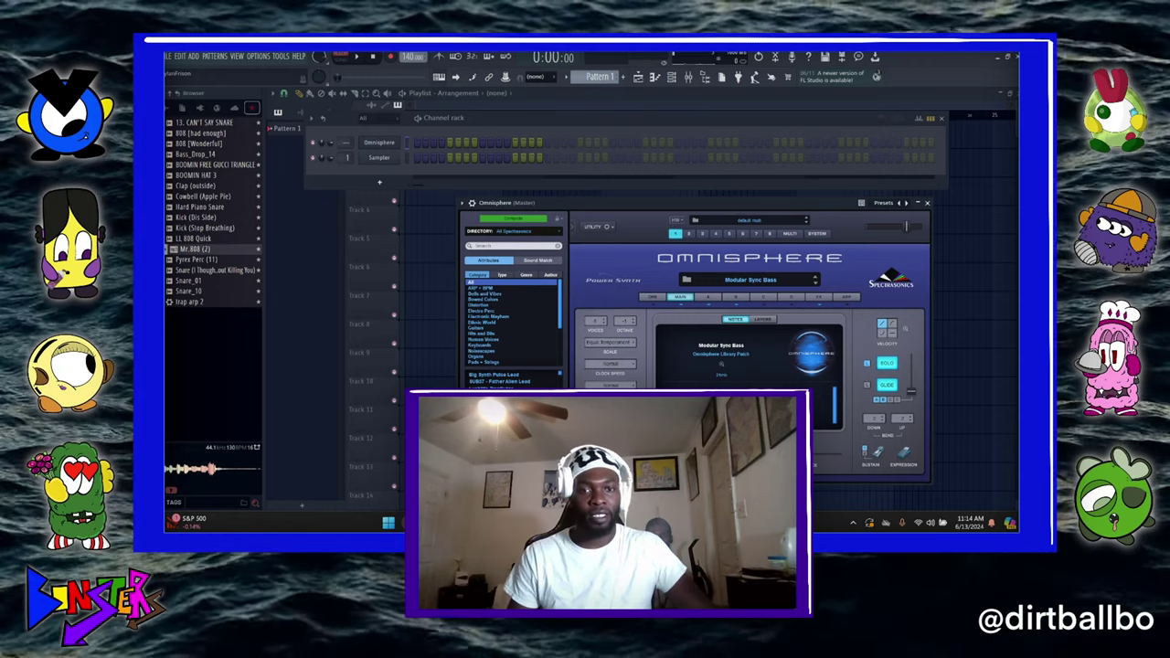
click(509, 413)
click(491, 352)
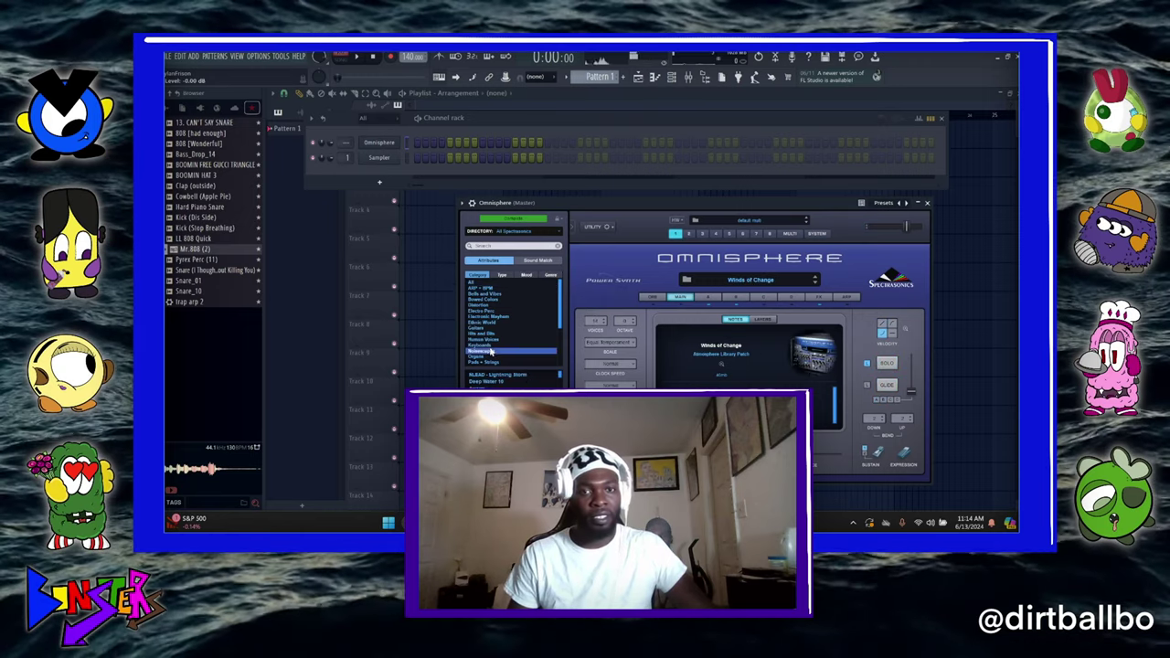
- Filter the Omnisphere patch browser to Keyboards and audition the Super Pluck Clav Amp and Plucked Pipe Organ patches
click(494, 346)
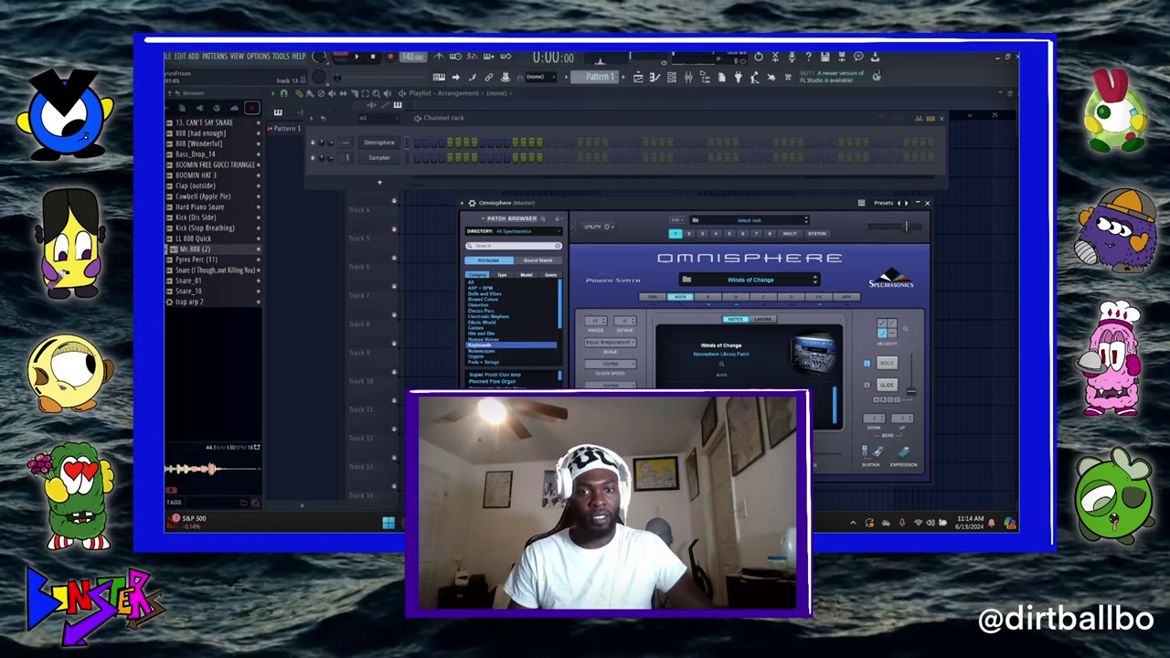
click(496, 375)
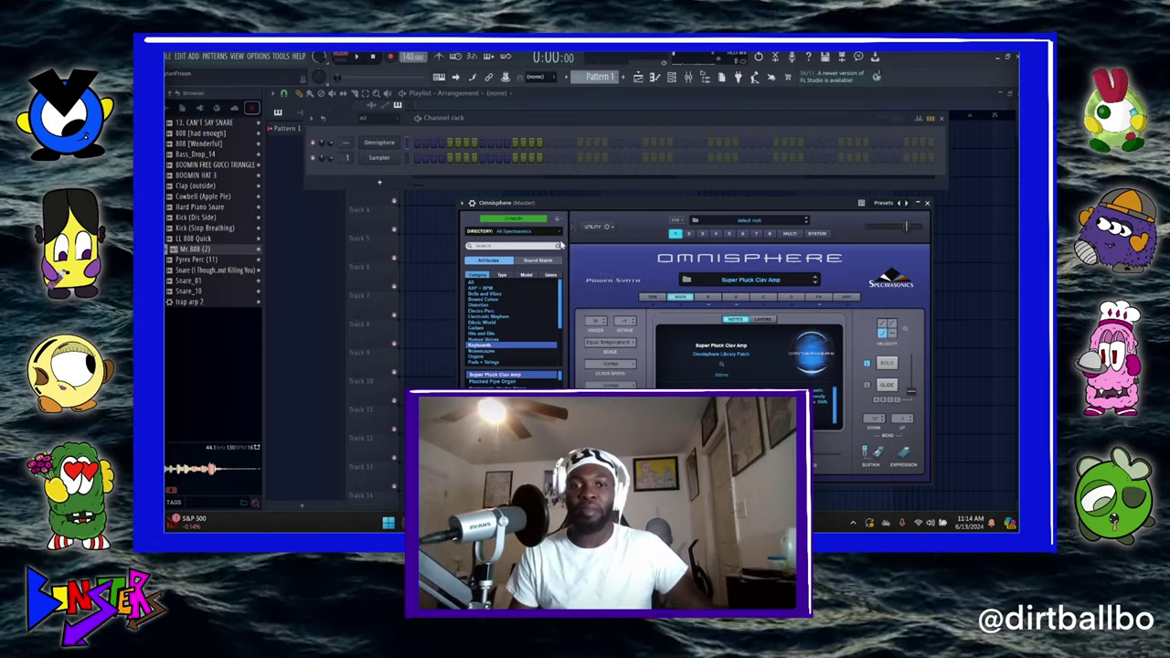
click(494, 382)
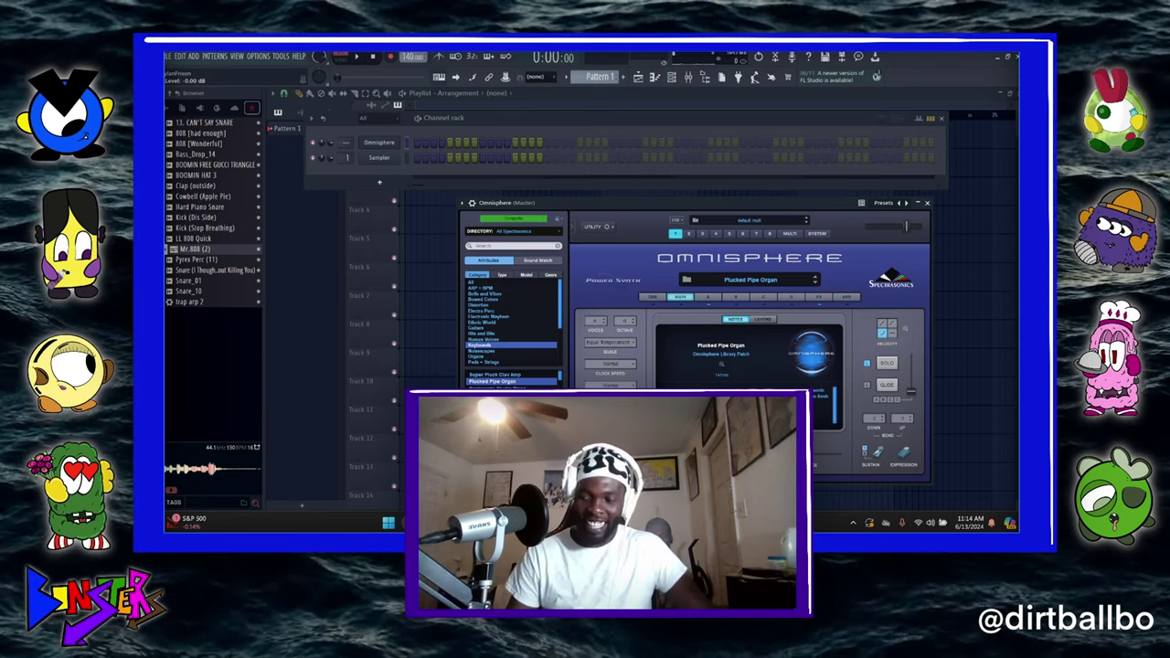
- Move the Omnisphere window below the channel rack, closing and reopening it from its channel
drag(552, 208, 421, 169)
click(380, 142)
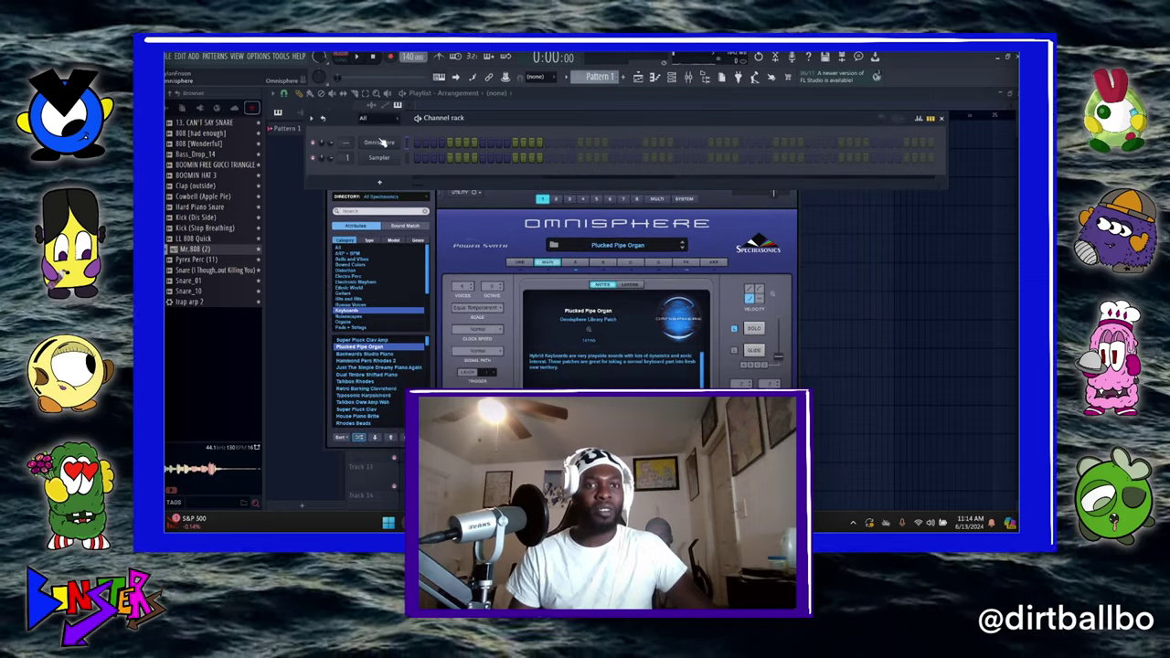
click(383, 142)
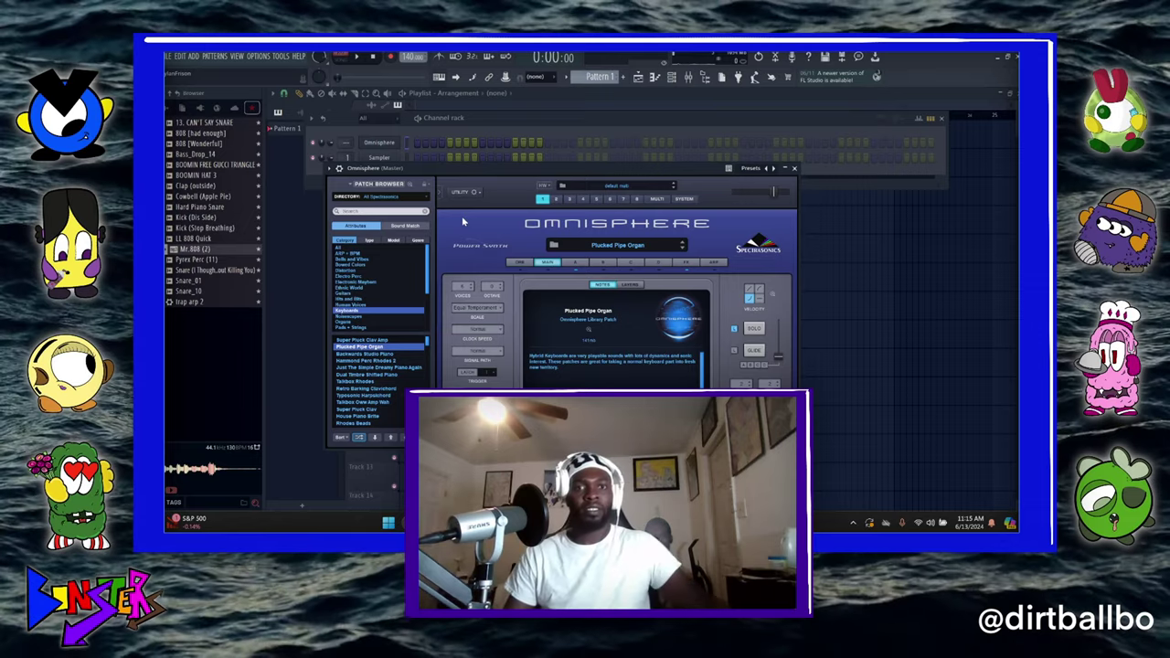
drag(507, 171, 526, 220)
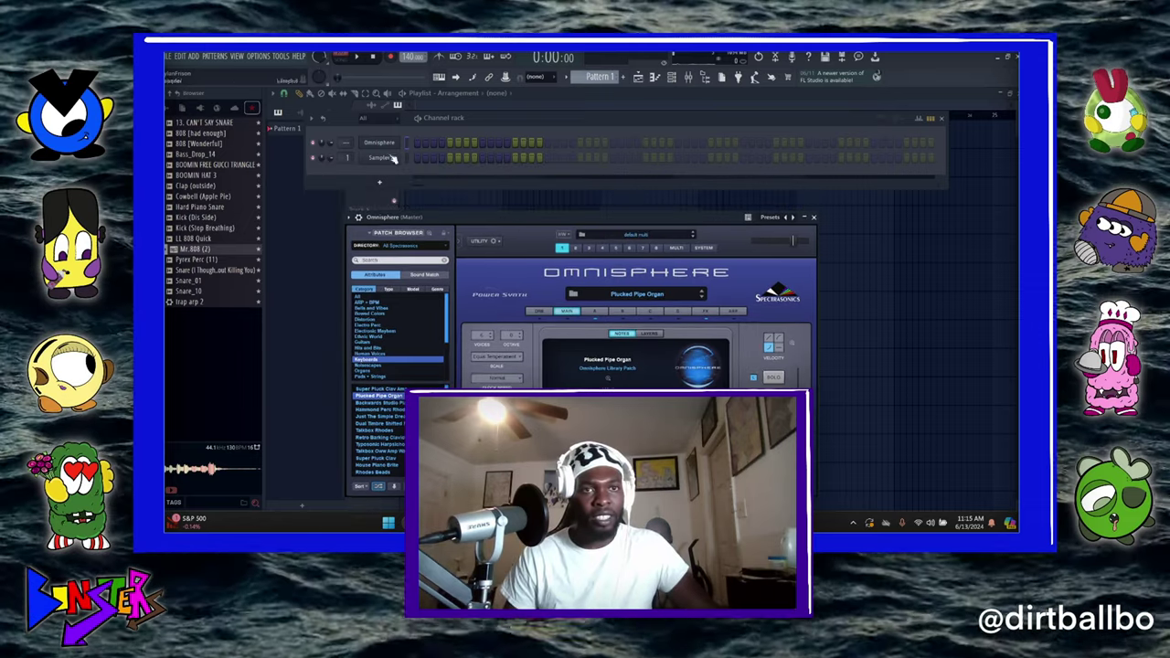
click(377, 146)
click(376, 146)
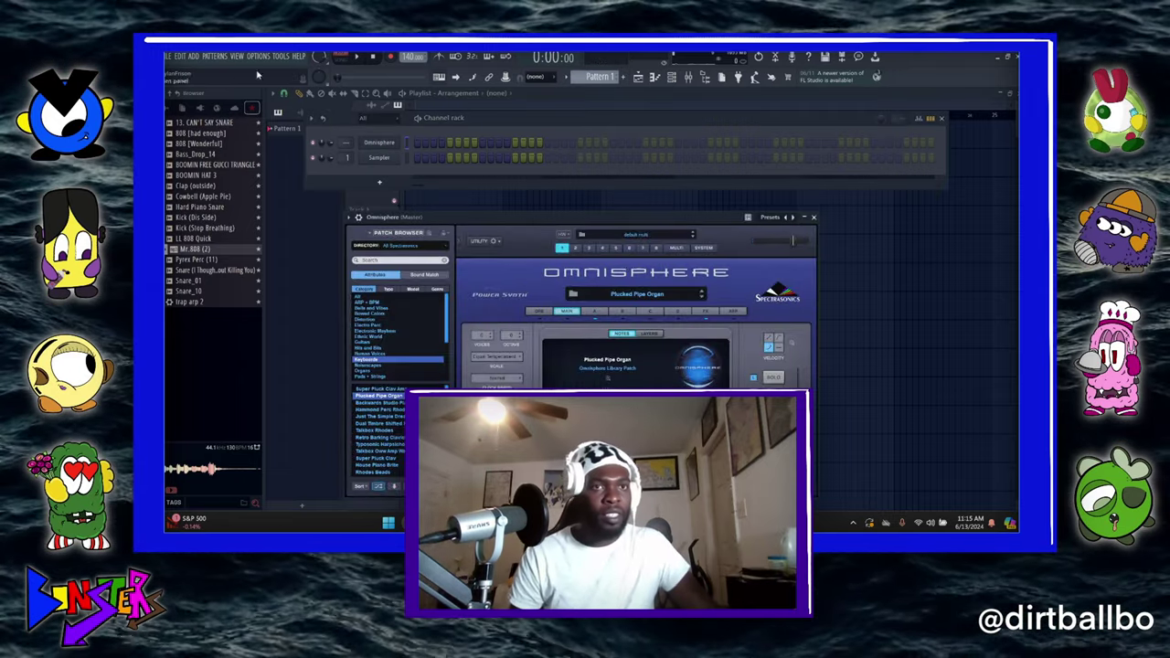
- In the MIDI settings, select the MPKmini2 output and enable Send master sync for it
click(259, 57)
click(270, 85)
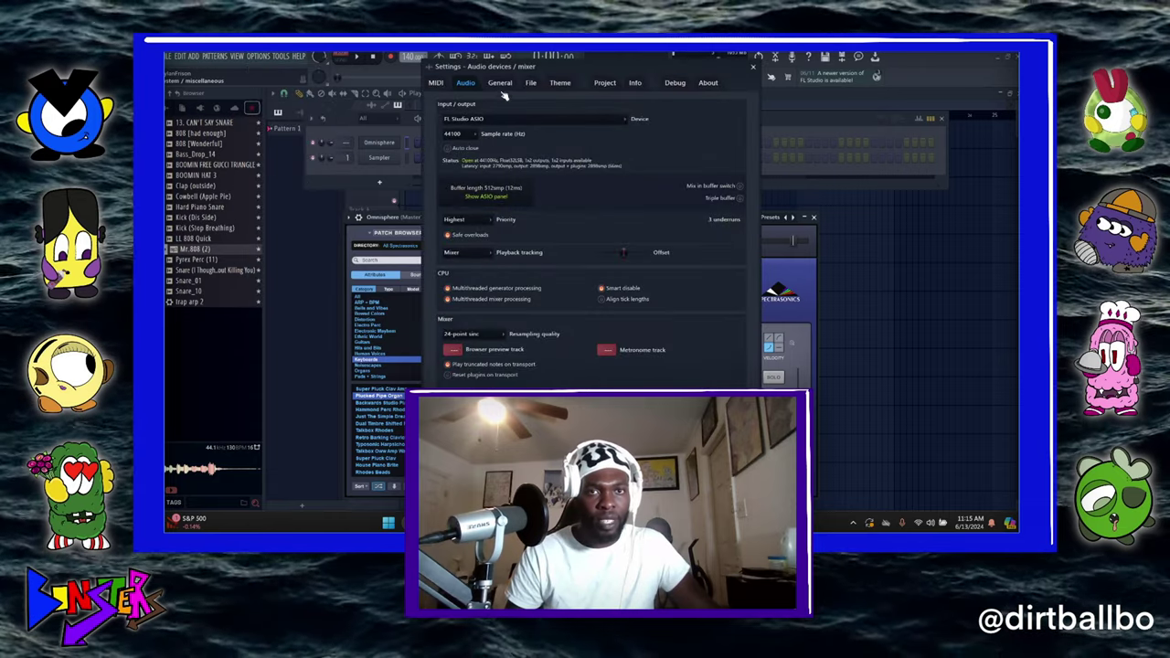
click(437, 83)
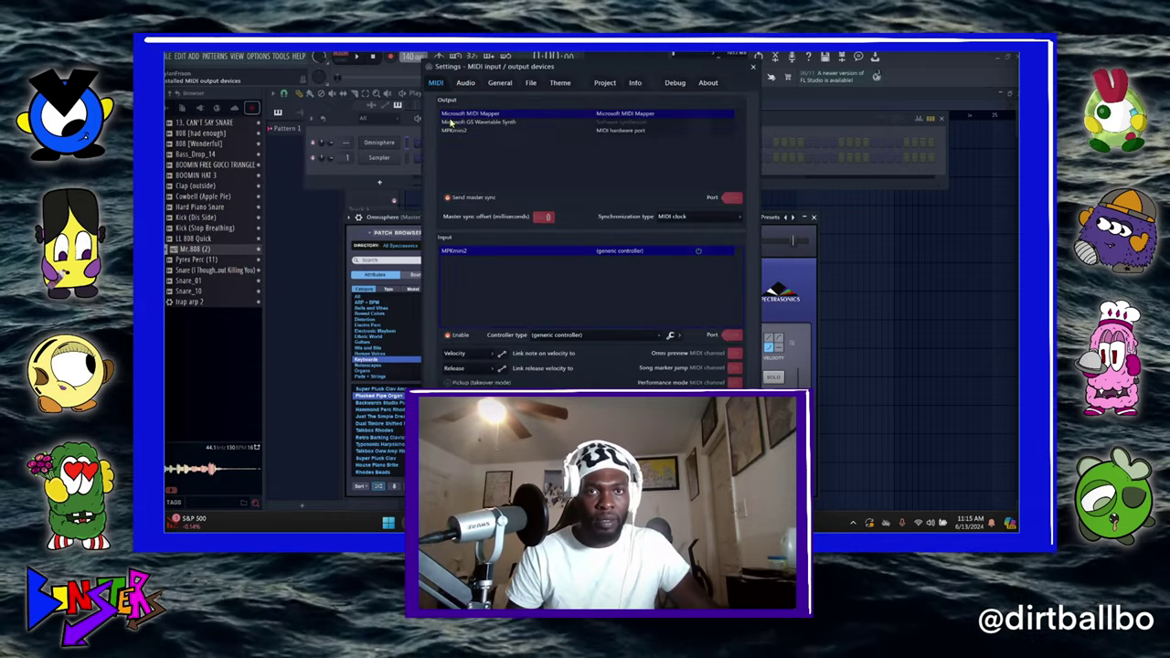
click(454, 131)
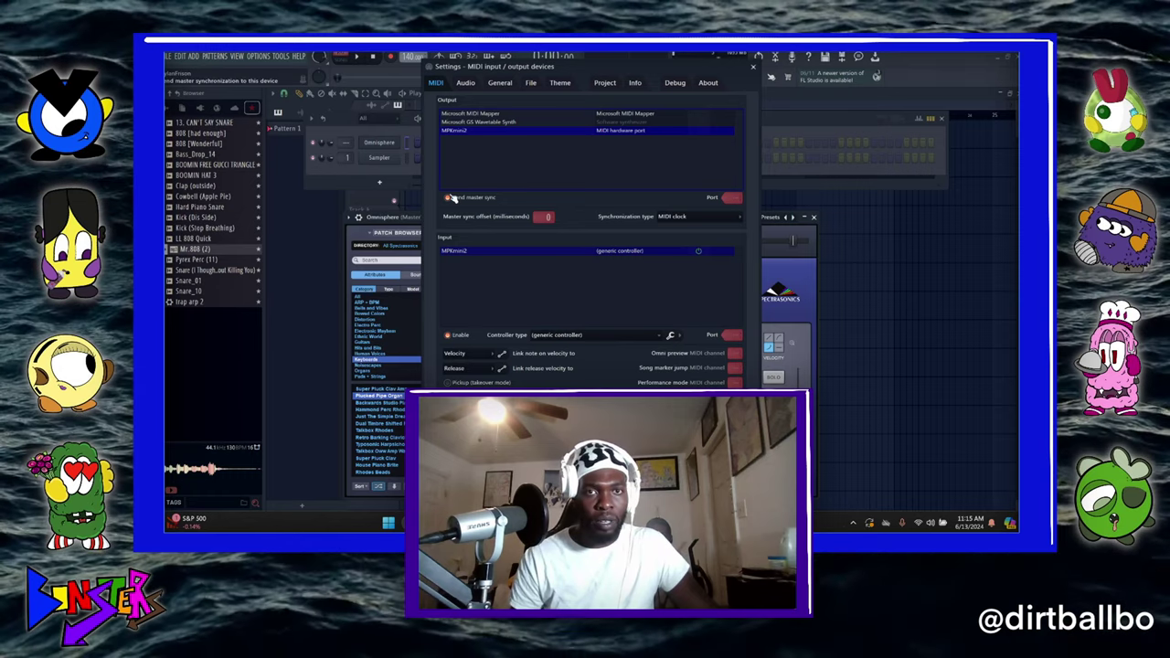
click(449, 197)
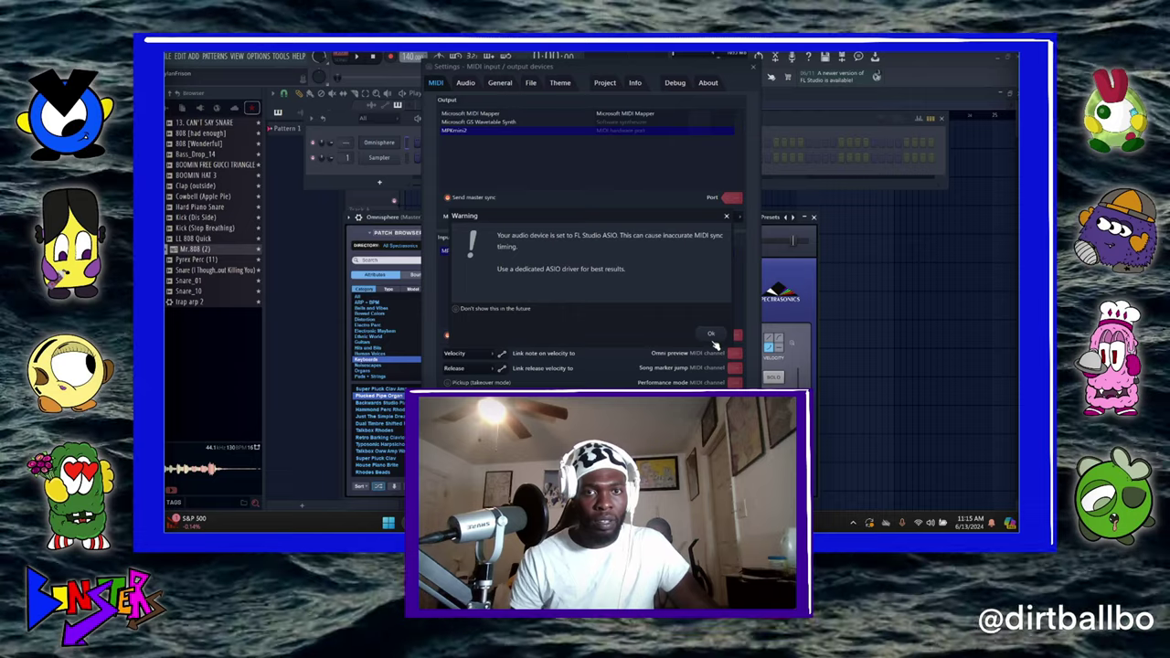
click(712, 334)
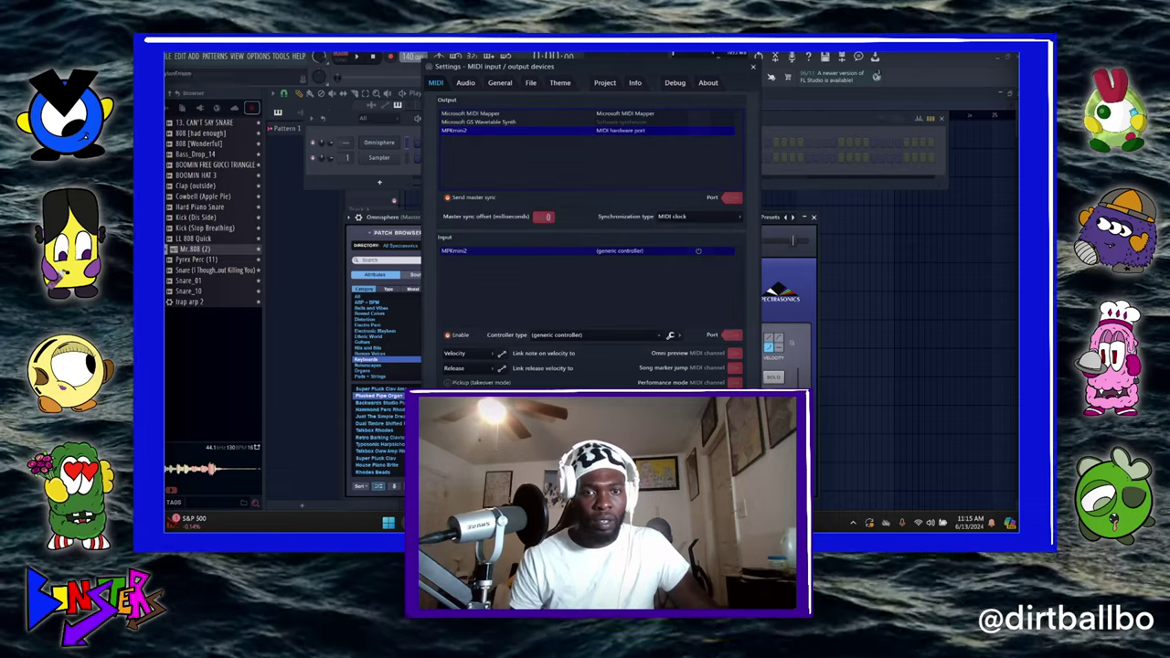
click(484, 434)
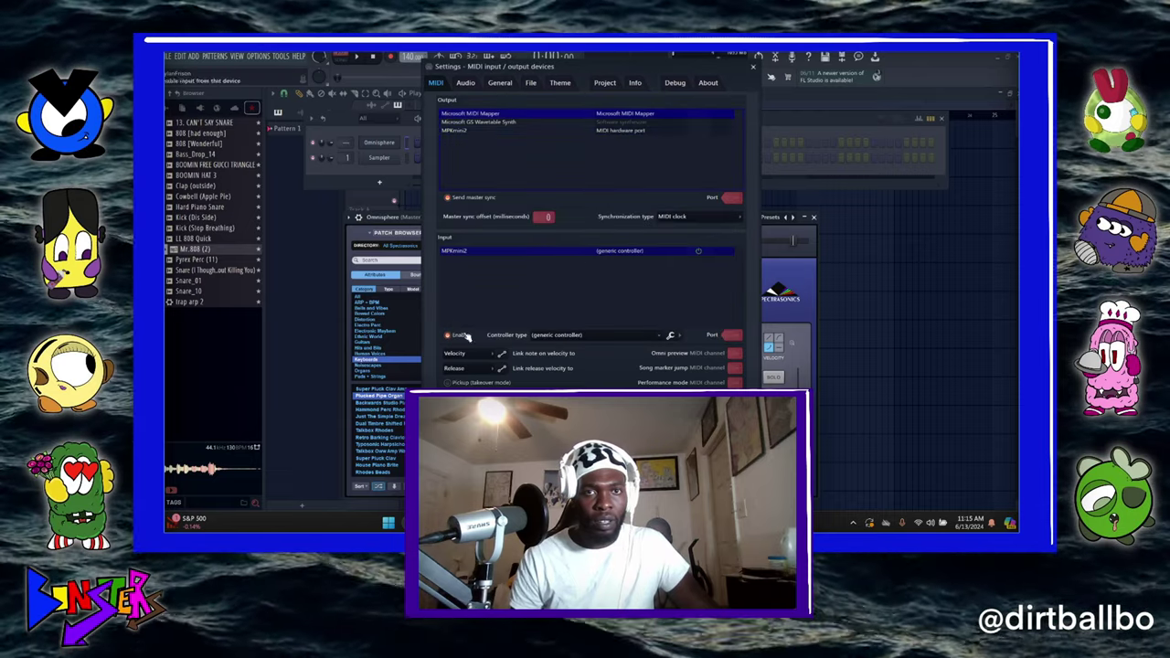
click(462, 130)
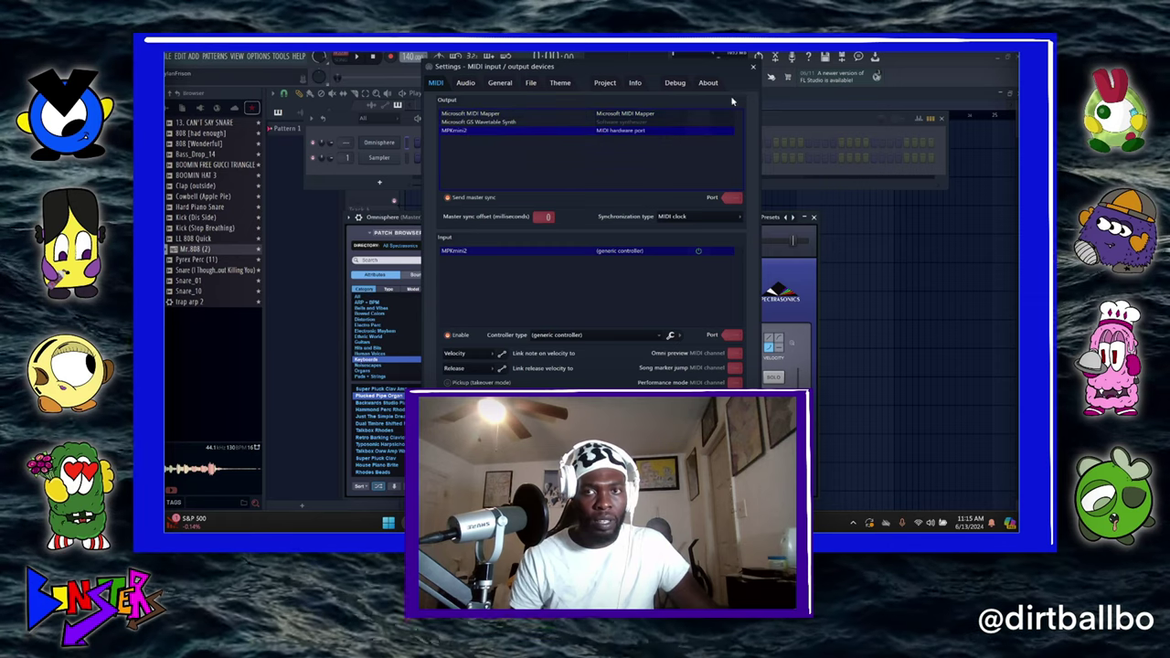
click(753, 66)
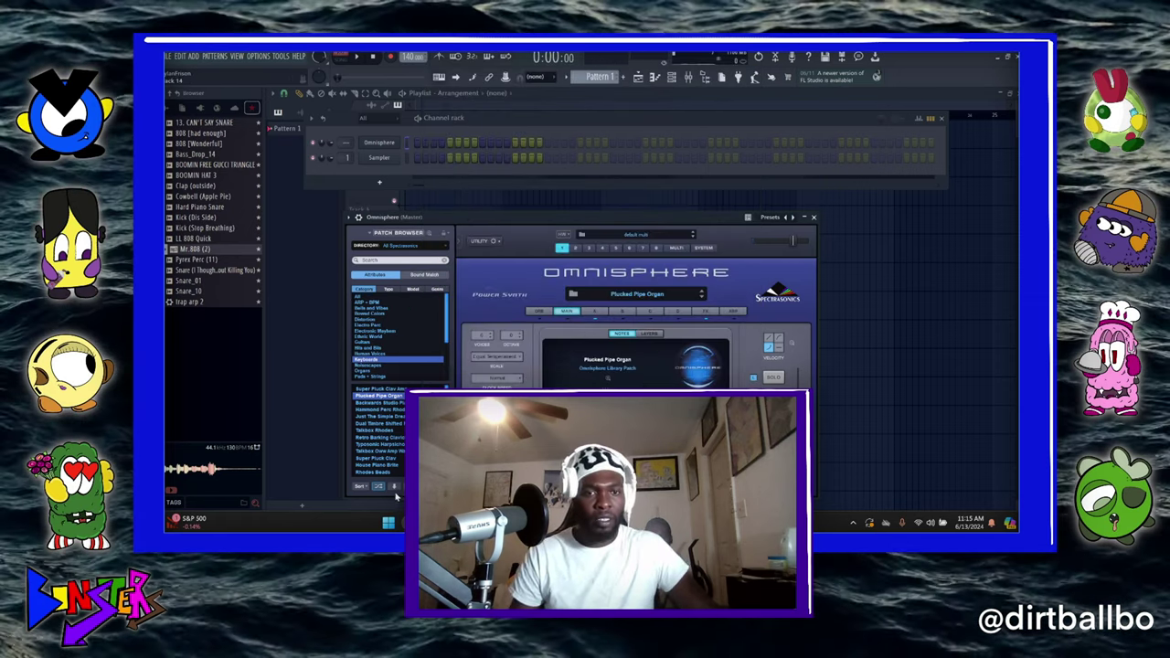
- Advance through the keyboard patches to Typosonic Harpsichord and open the Omnisphere channel's piano roll
click(395, 486)
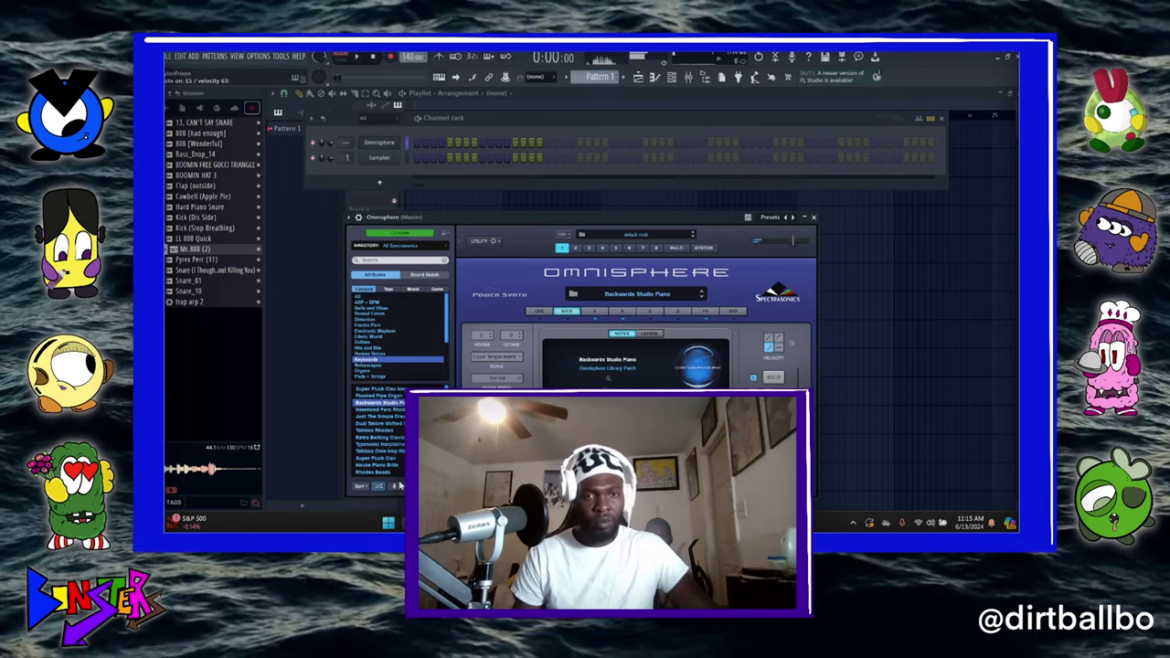
click(395, 486)
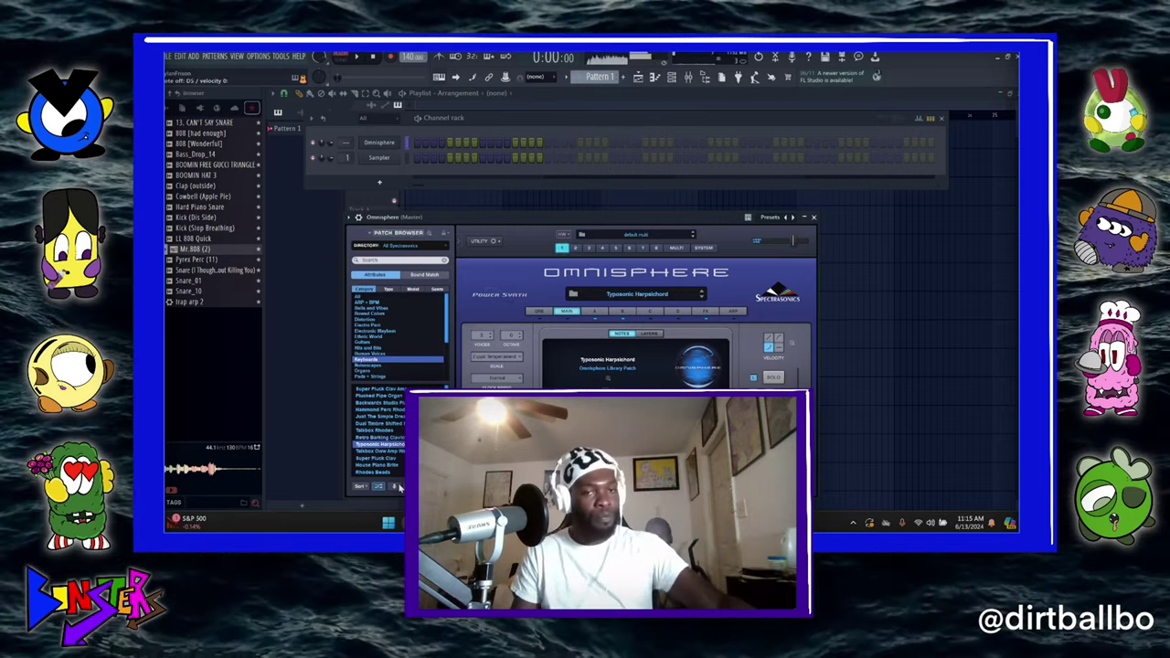
right_click(380, 144)
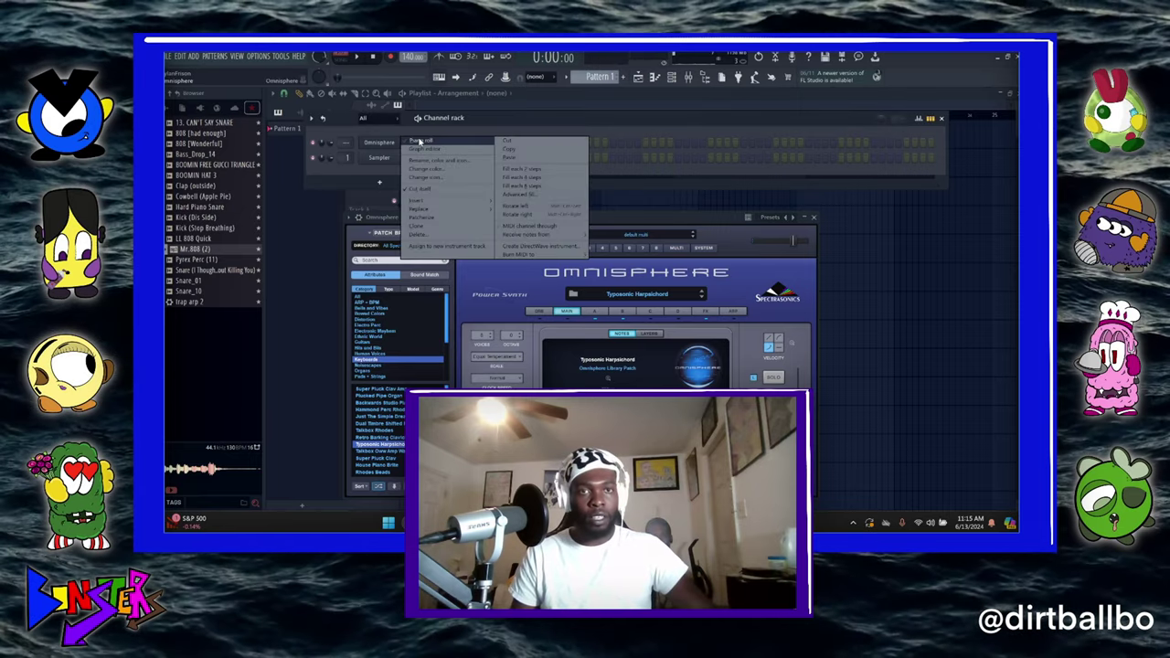
click(426, 143)
click(938, 155)
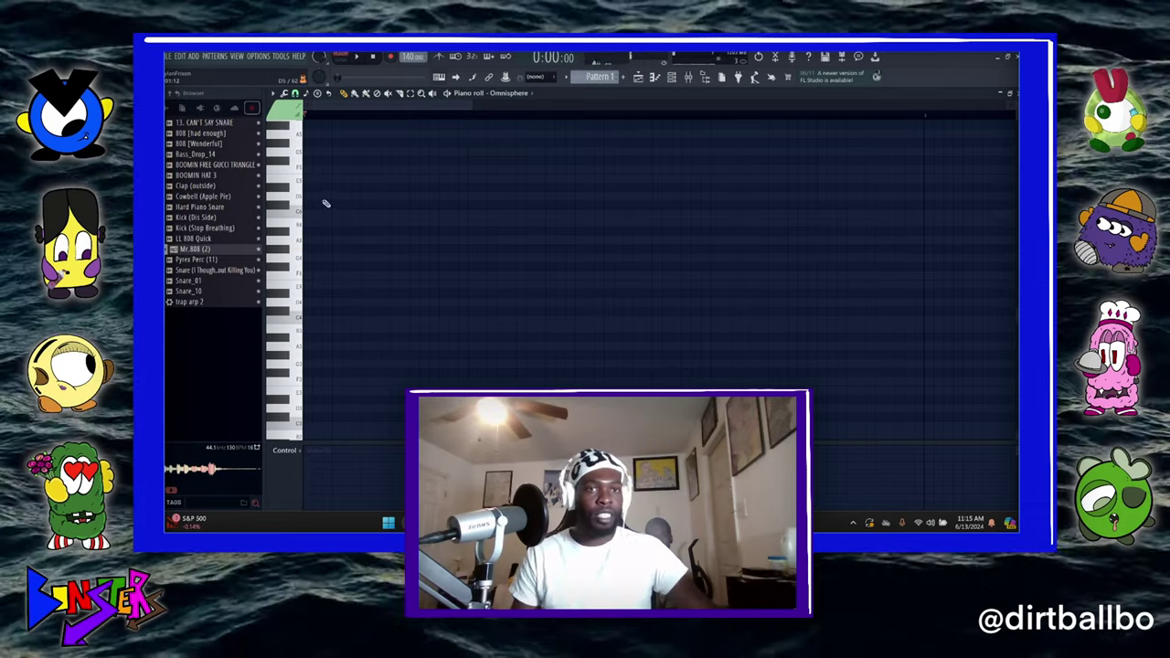
- Draw a chord of A4, C5 and E5 at the start of the pattern and play it back
drag(313, 197, 293, 245)
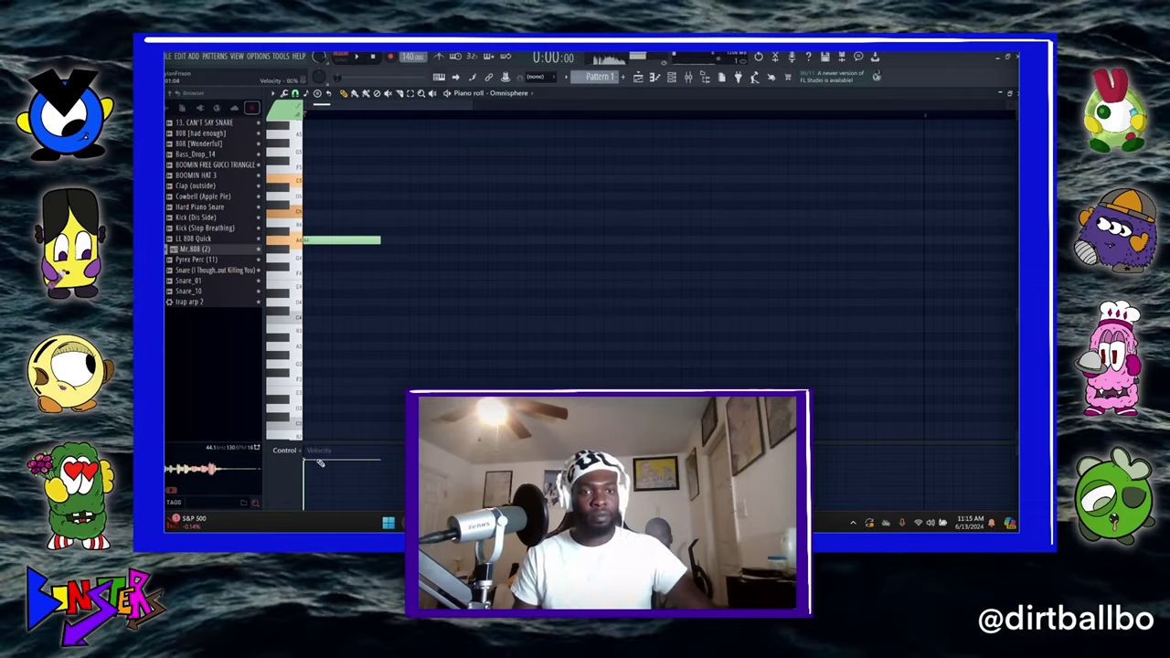
drag(311, 205, 289, 213)
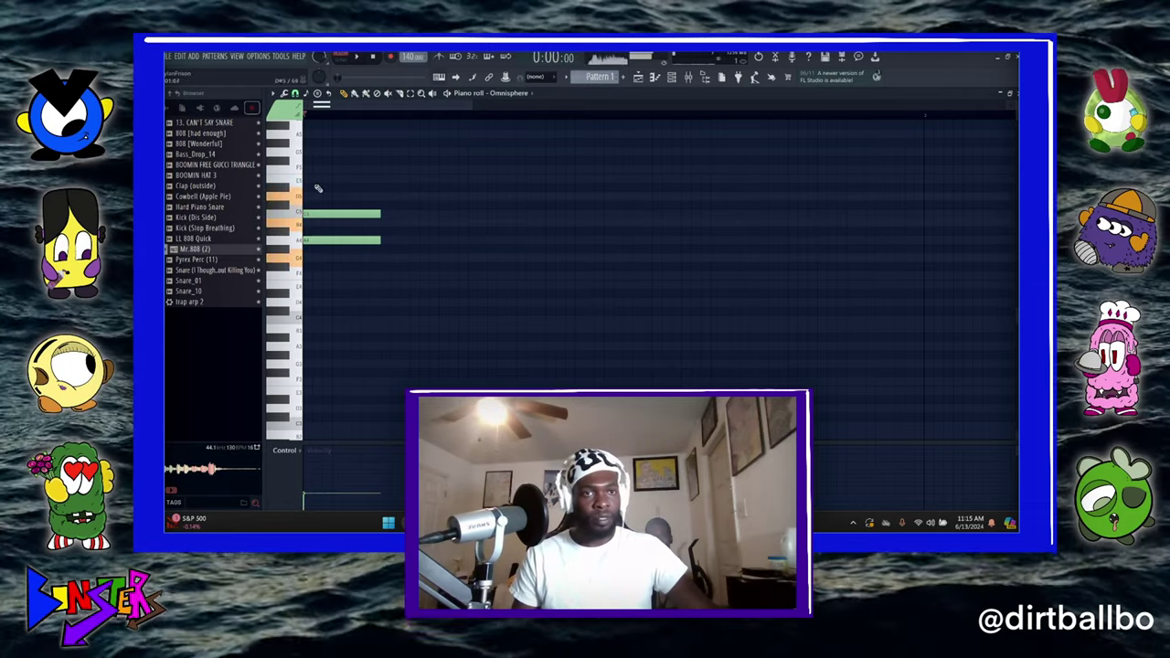
click(316, 187)
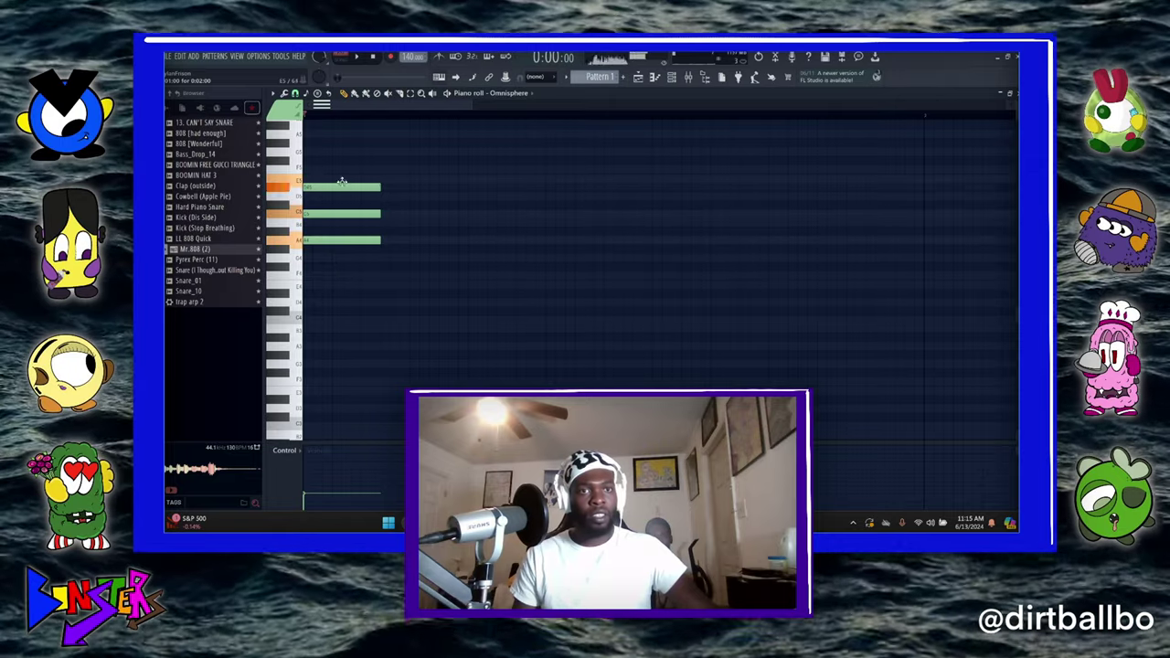
drag(342, 182, 342, 178)
key(space)
key(space)
scroll(447, 118, down, 1)
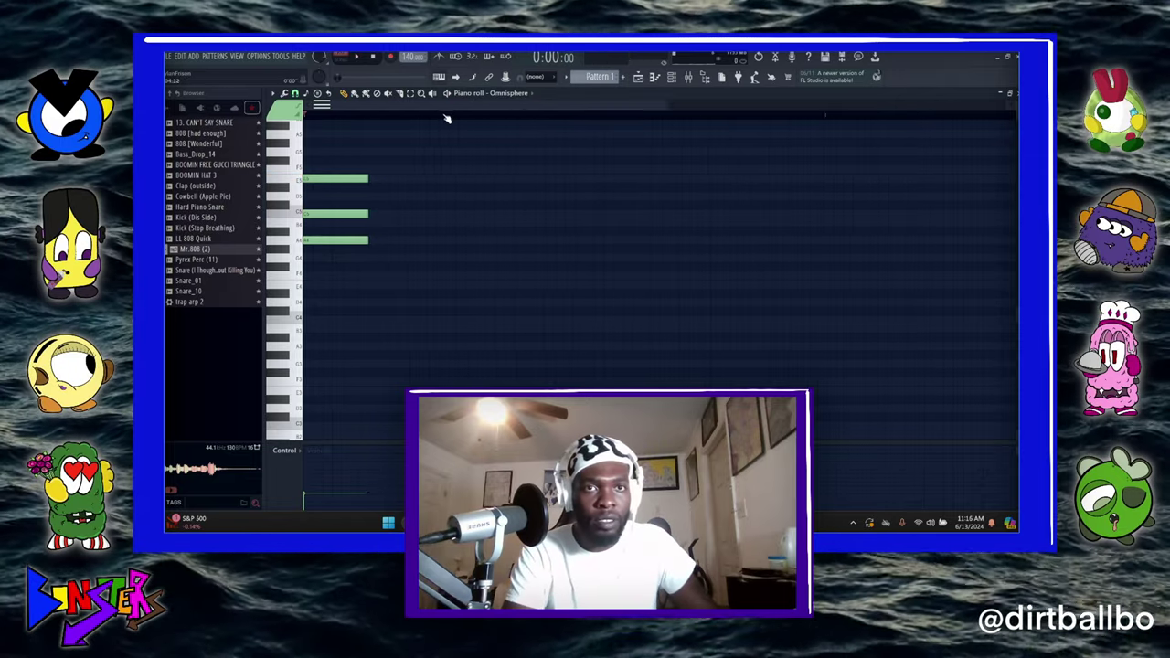
scroll(446, 117, down, 2)
key(space)
key(space)
key(space)
- Lengthen the A4 note to about 12 steps and redraw the C5 and E5 notes at that length
drag(322, 242, 423, 241)
right_click(313, 179)
right_click(312, 214)
key(space)
key(space)
key(space)
key(space)
key(space)
drag(314, 208, 304, 177)
click(322, 177)
key(space)
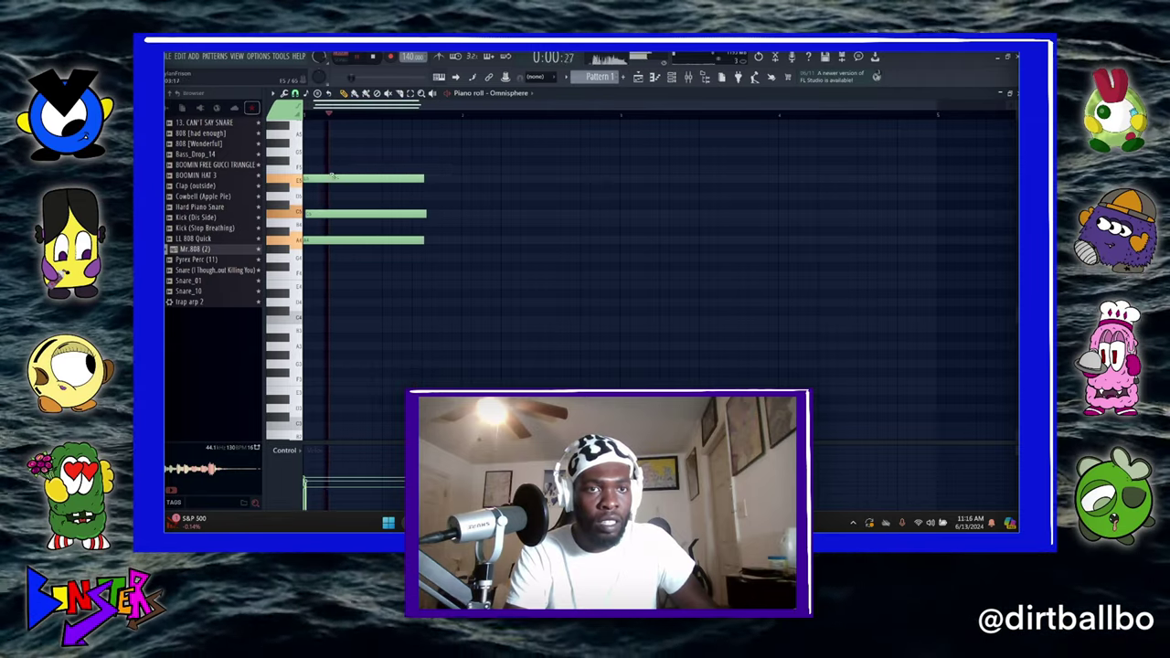
- Nudge the E5 note slightly later and add an F5 note above it, shortened to end near the chord's end
key(space)
drag(319, 177, 325, 176)
key(space)
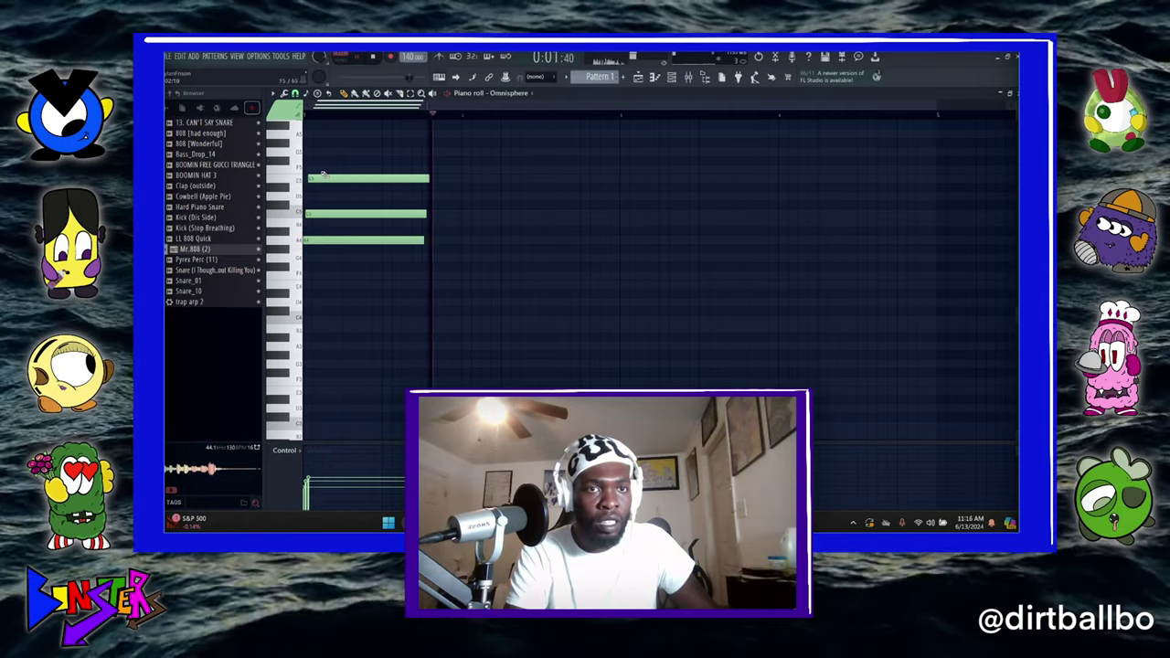
click(345, 170)
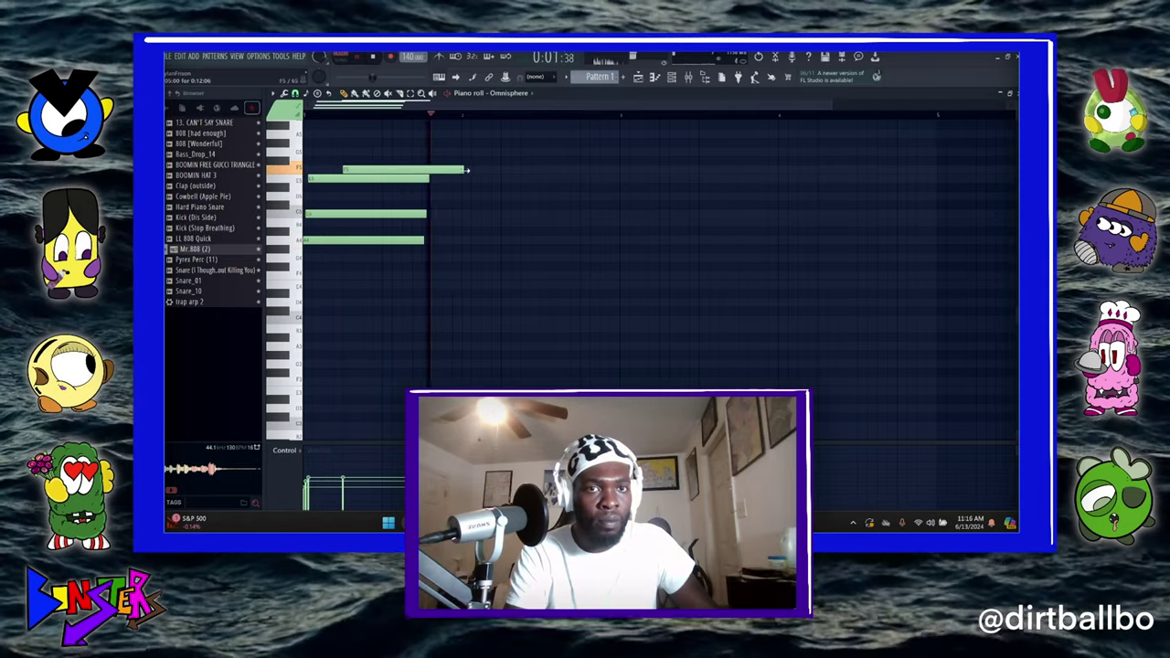
drag(464, 169, 434, 167)
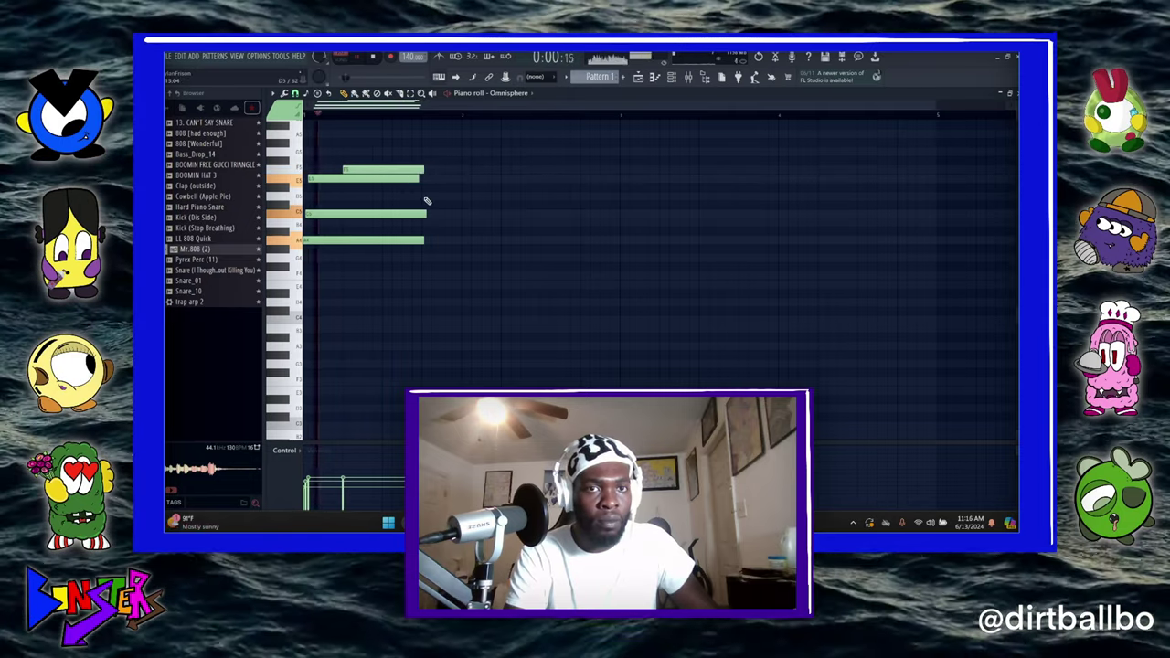
- Add a second chord of D5, B4 and G4 after the first, trimming the first chord's C5 note
click(426, 197)
drag(426, 213, 409, 213)
click(422, 213)
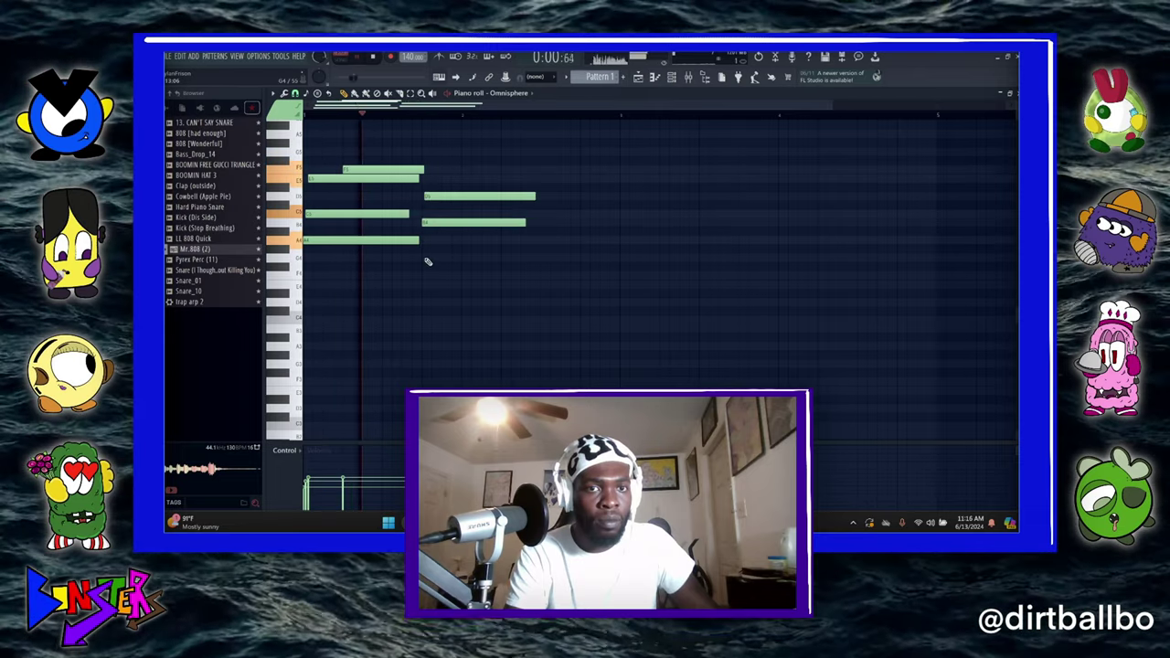
click(460, 258)
drag(461, 258, 458, 258)
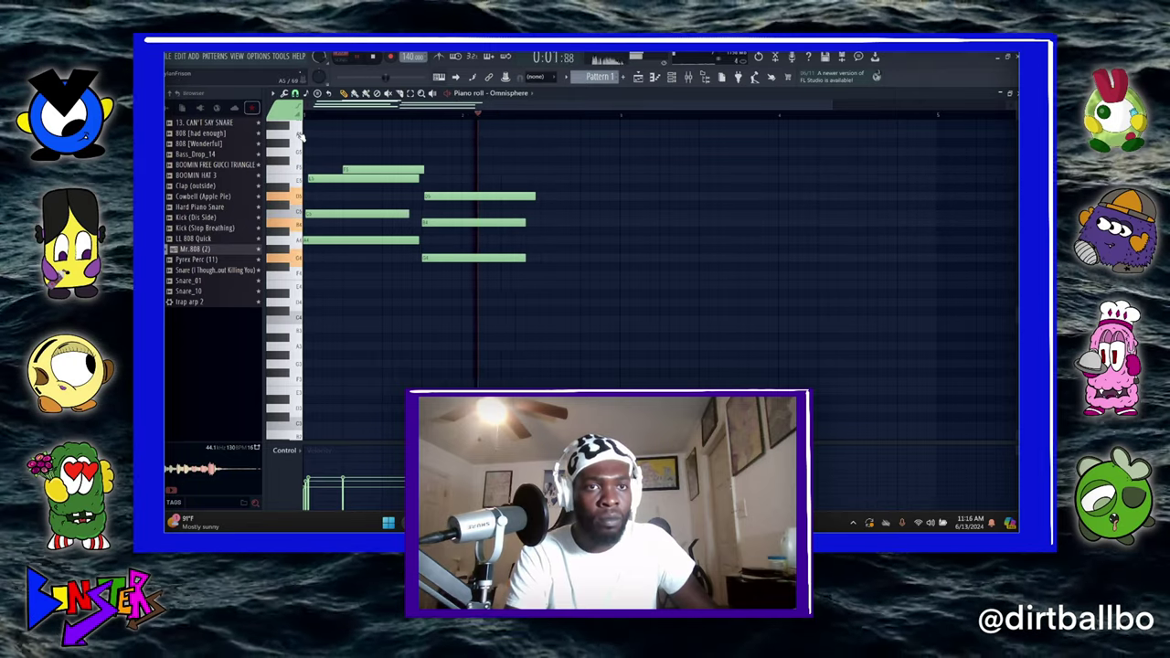
- Add short melody notes A5, C6 and G5 near the end of the second chord
click(522, 135)
click(609, 135)
right_click(599, 135)
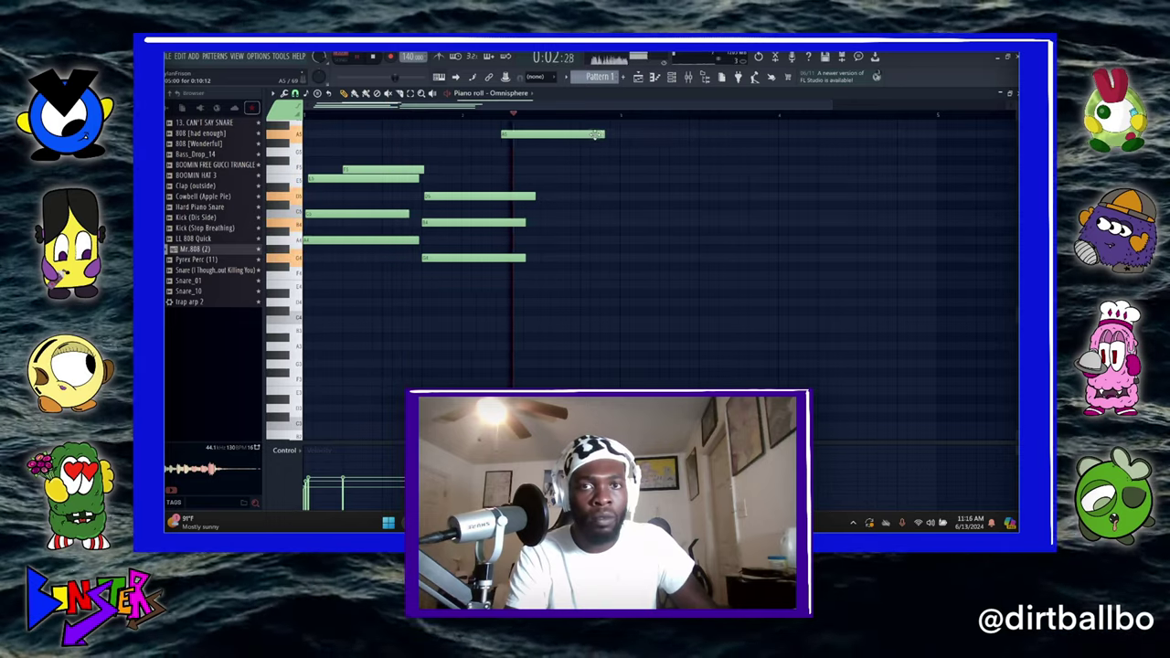
drag(605, 135, 532, 136)
scroll(520, 162, up, 2)
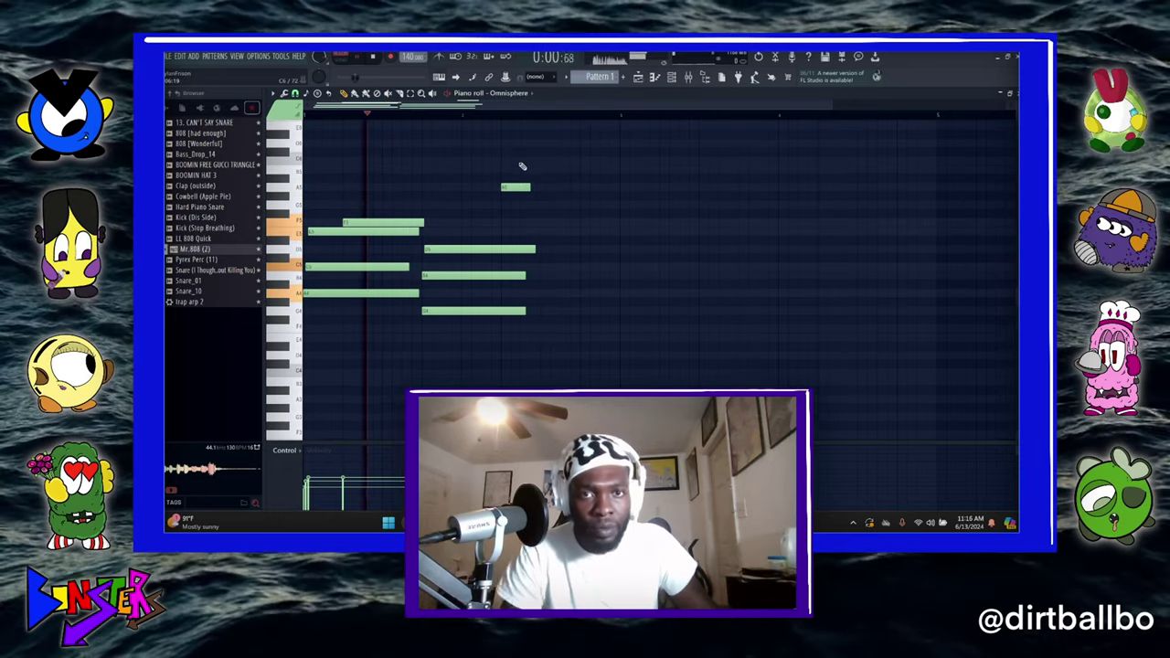
click(525, 161)
click(546, 204)
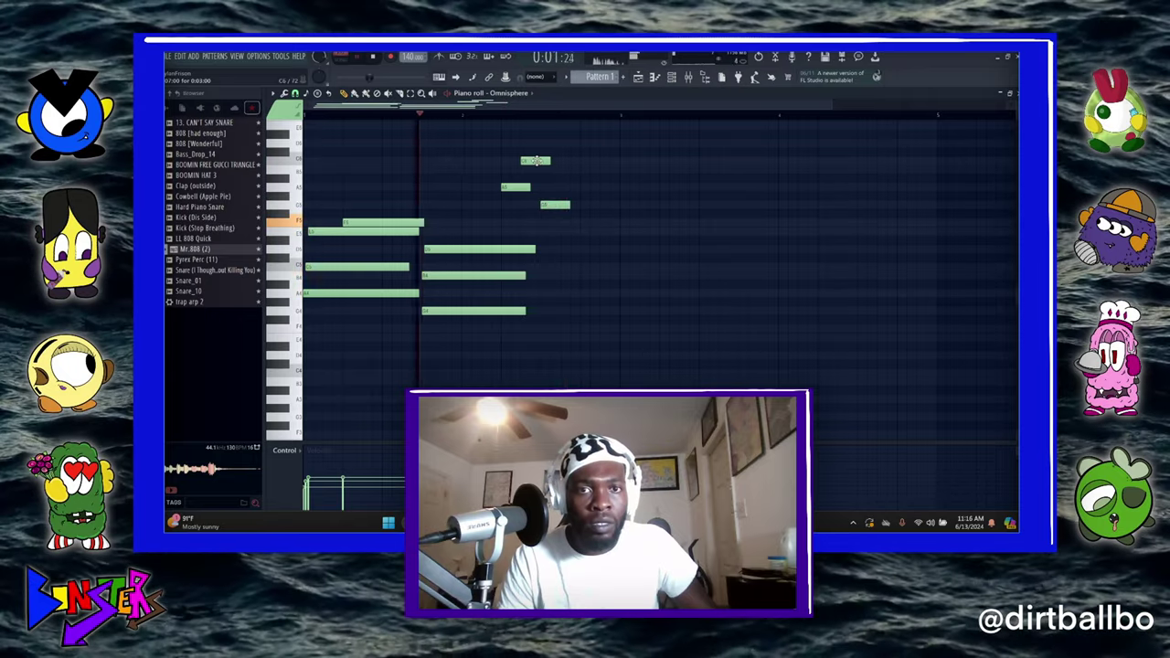
- Delete the short G5 melody note and add a third chord of G4 and B4 in its place, both ending together
drag(552, 207, 554, 170)
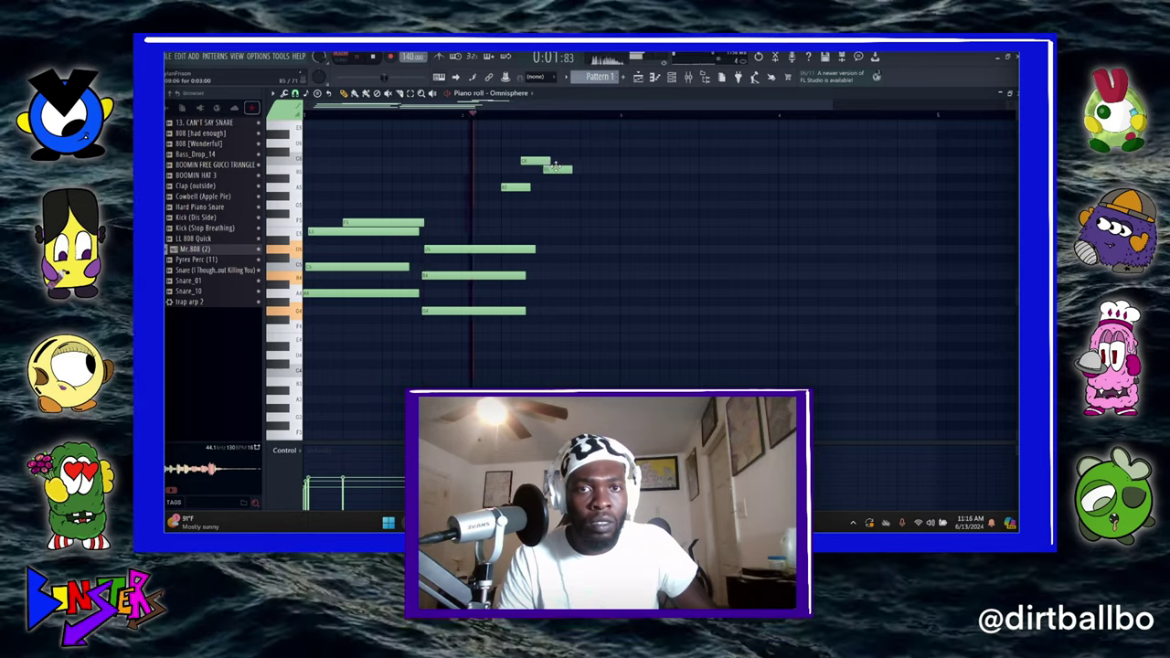
right_click(554, 170)
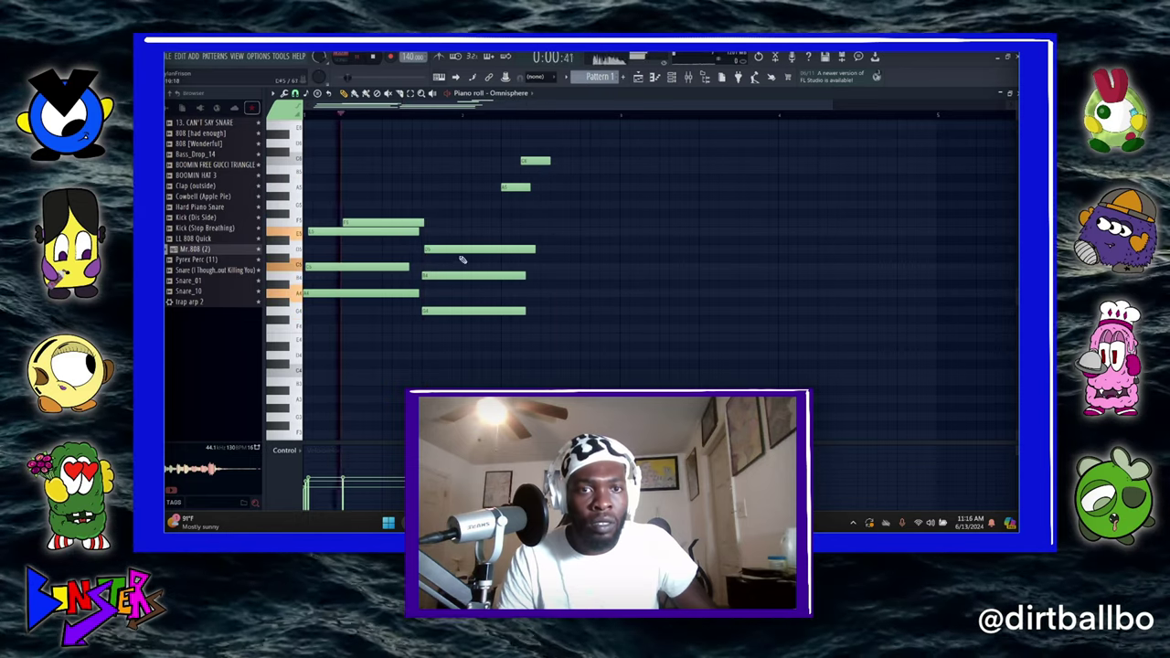
click(553, 329)
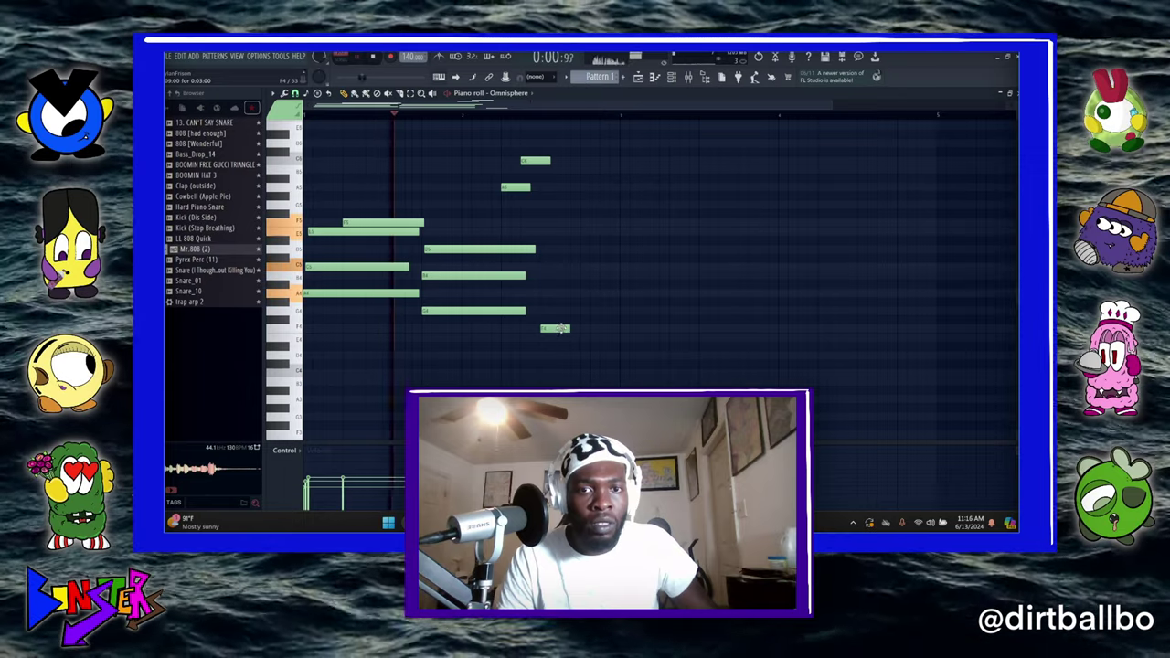
drag(565, 329, 629, 313)
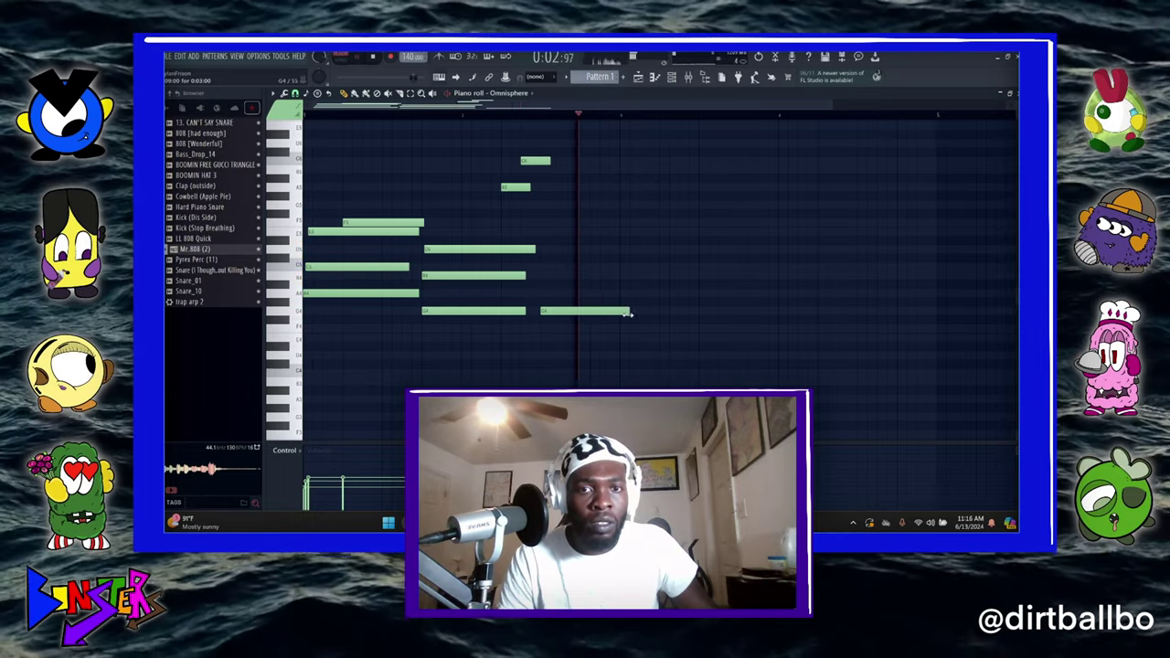
click(545, 276)
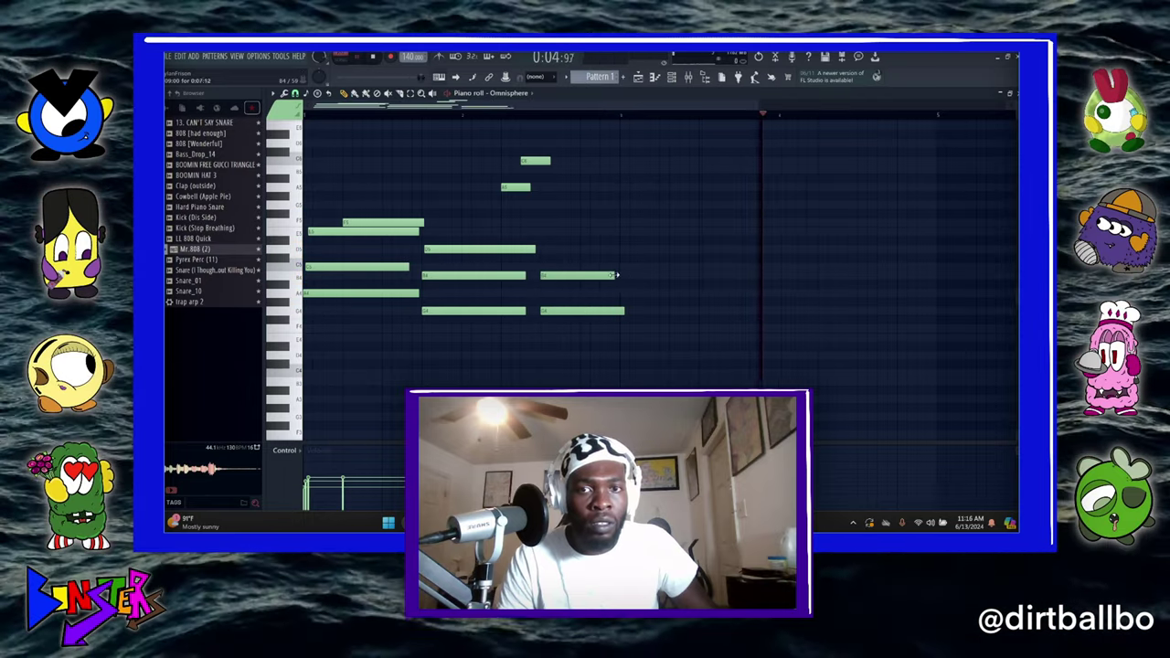
drag(626, 311, 615, 311)
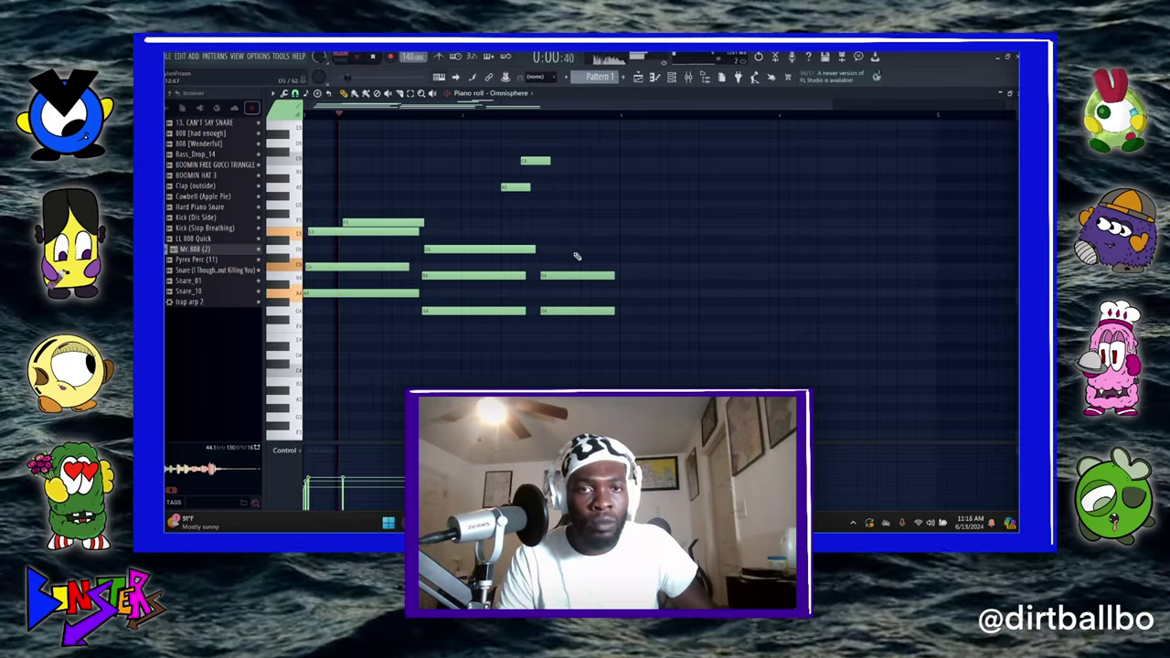
- Copy the whole pattern of chords and melody notes to start at bar 3, and deselect the notes
click(411, 94)
drag(677, 174, 307, 375)
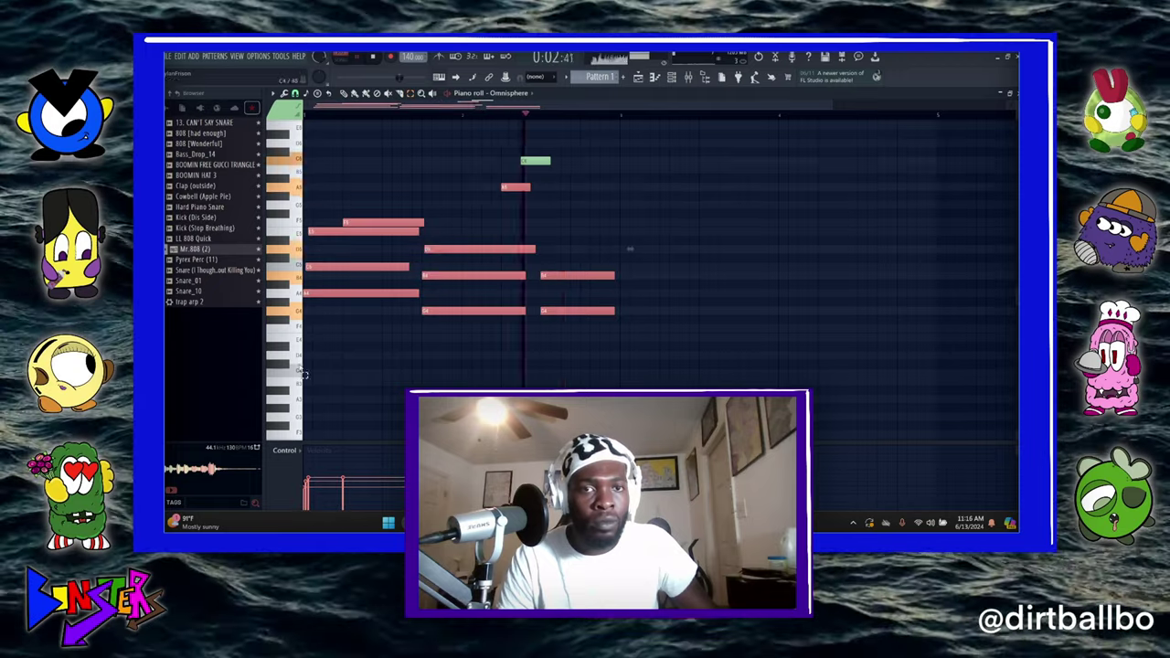
drag(708, 392, 340, 116)
click(343, 94)
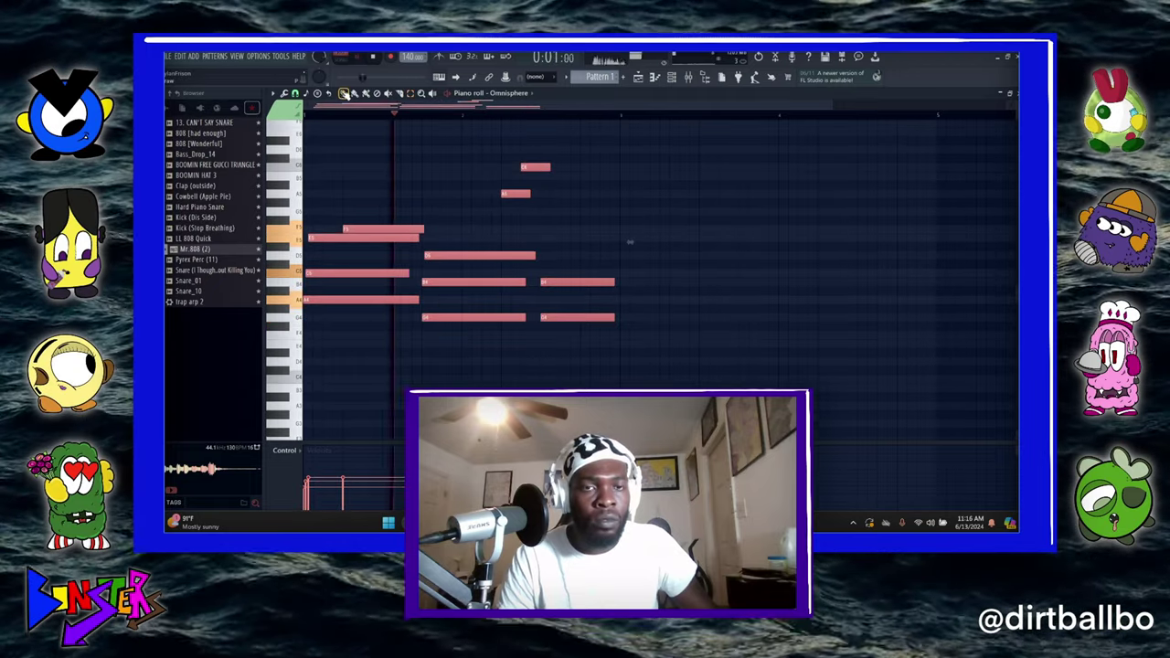
drag(377, 272, 678, 290)
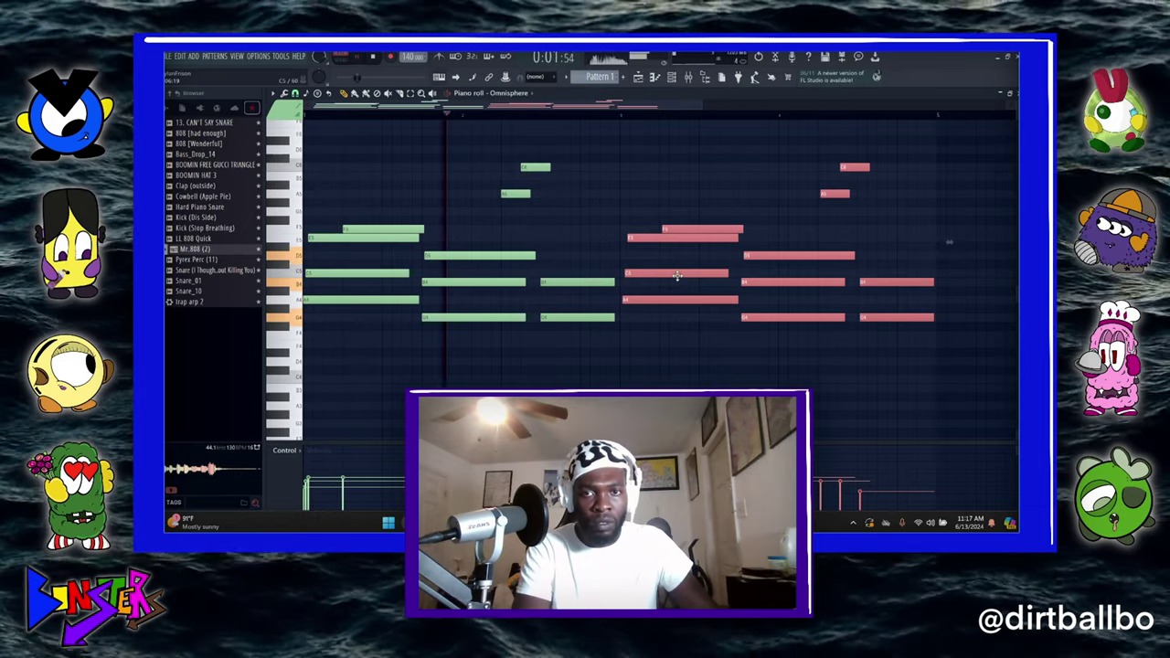
ctrl+click(697, 332)
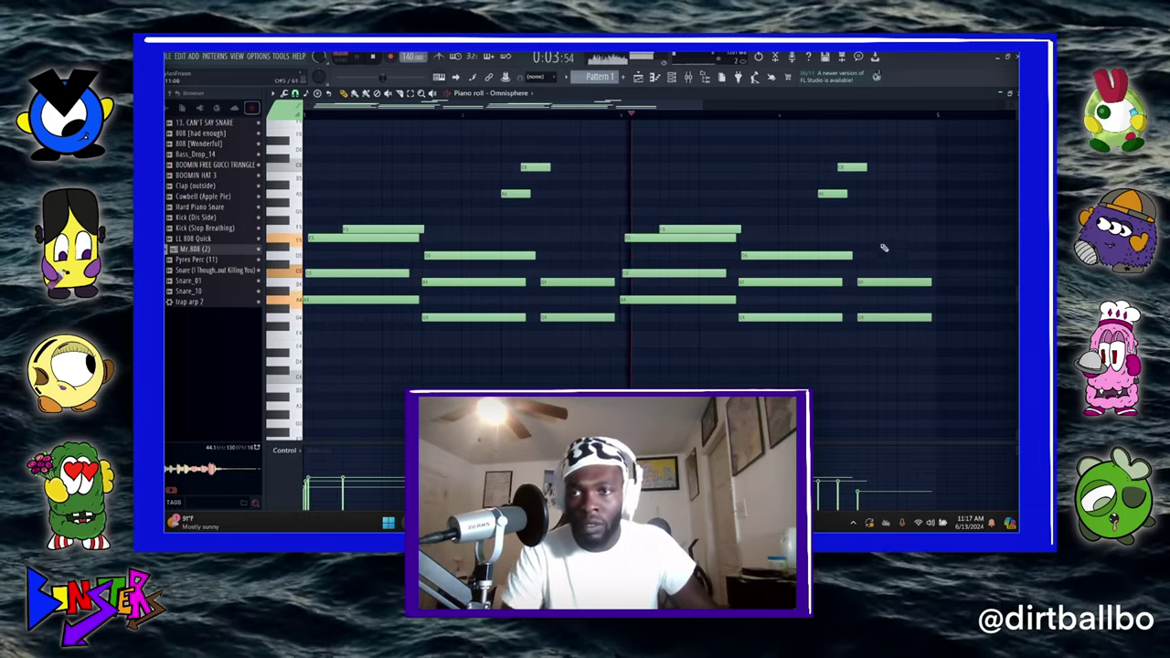
- Shorten the last B4 note in bar 4 to about half and add a short D5 note right after it
click(861, 230)
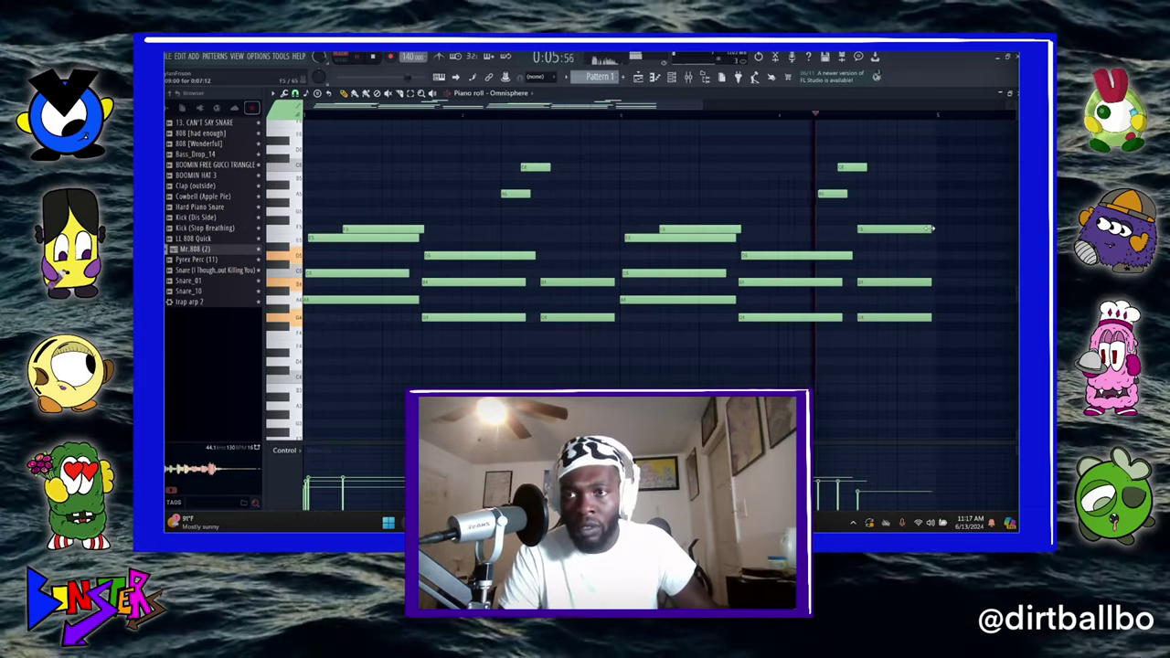
right_click(891, 230)
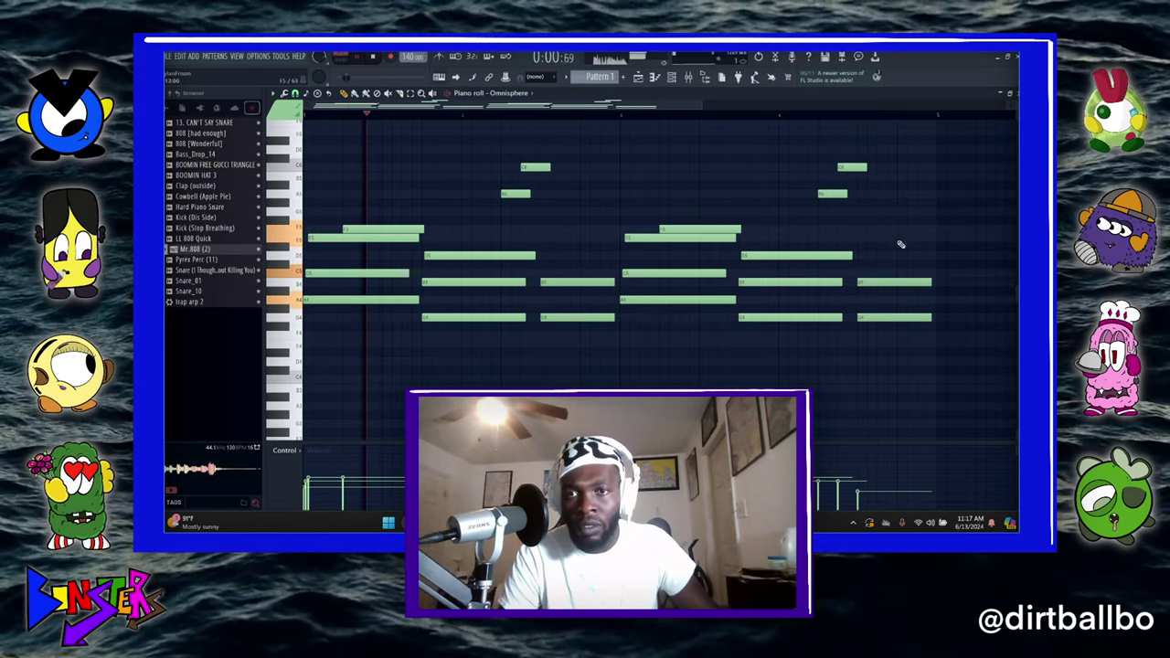
drag(929, 282, 894, 282)
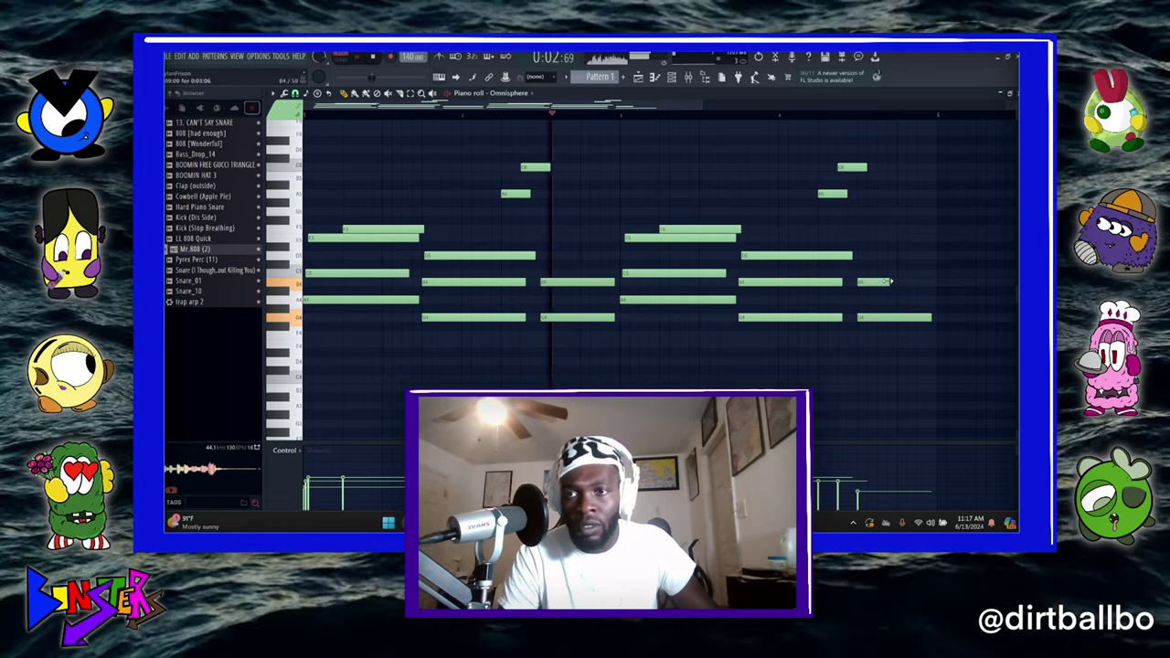
click(883, 257)
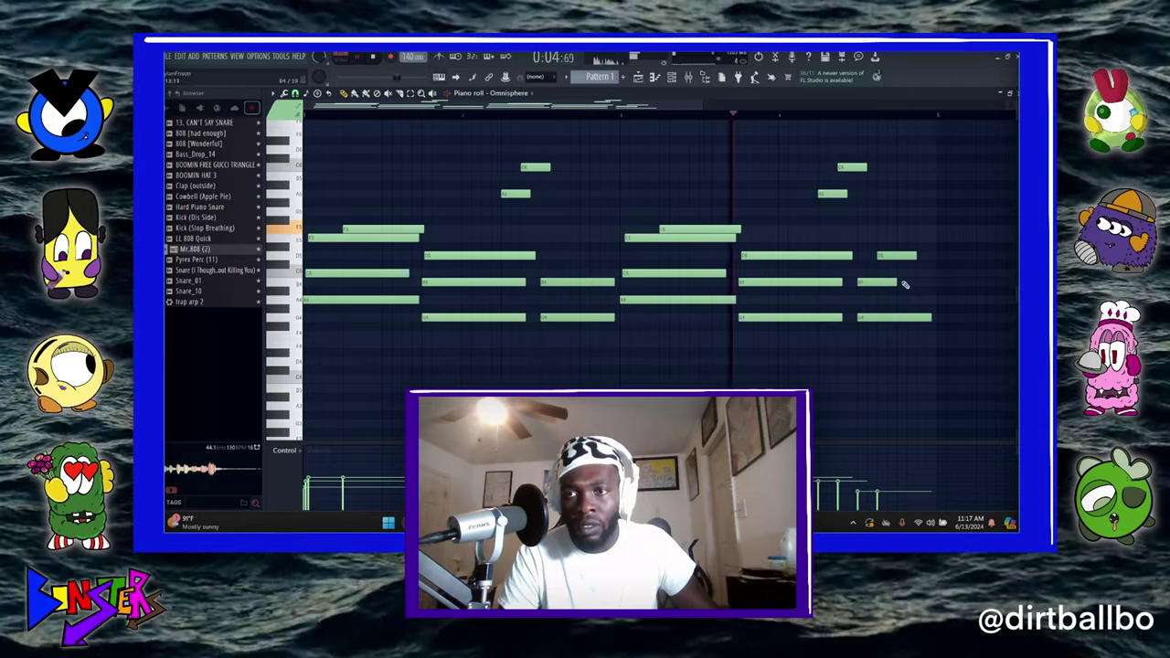
click(900, 282)
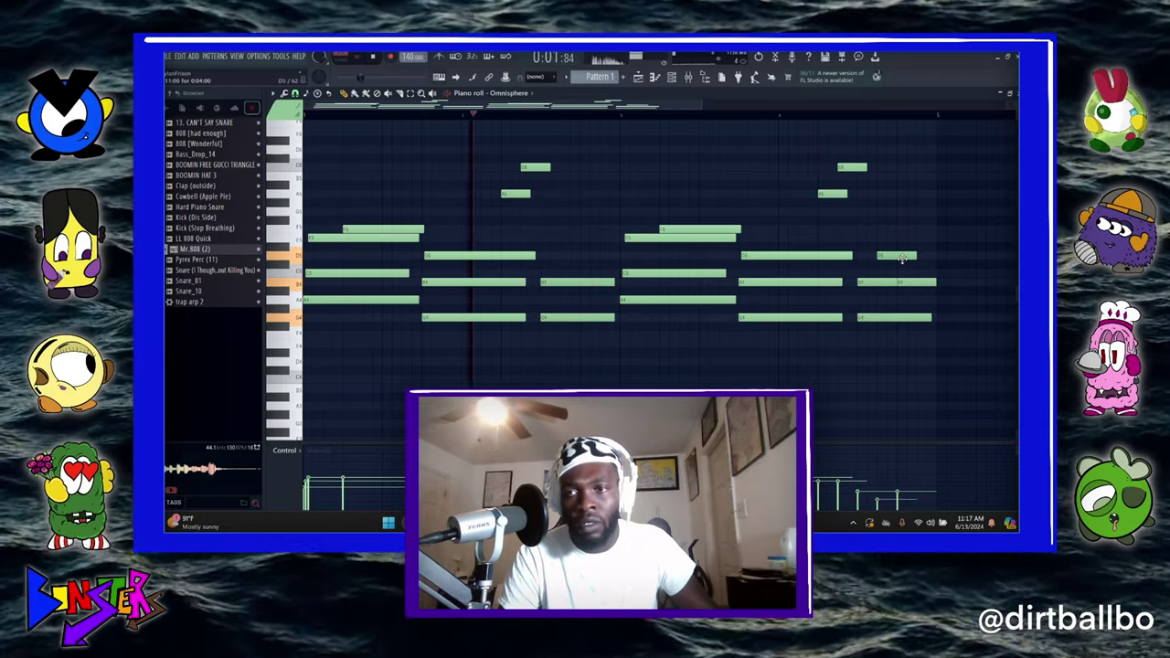
right_click(902, 256)
drag(903, 278, 923, 254)
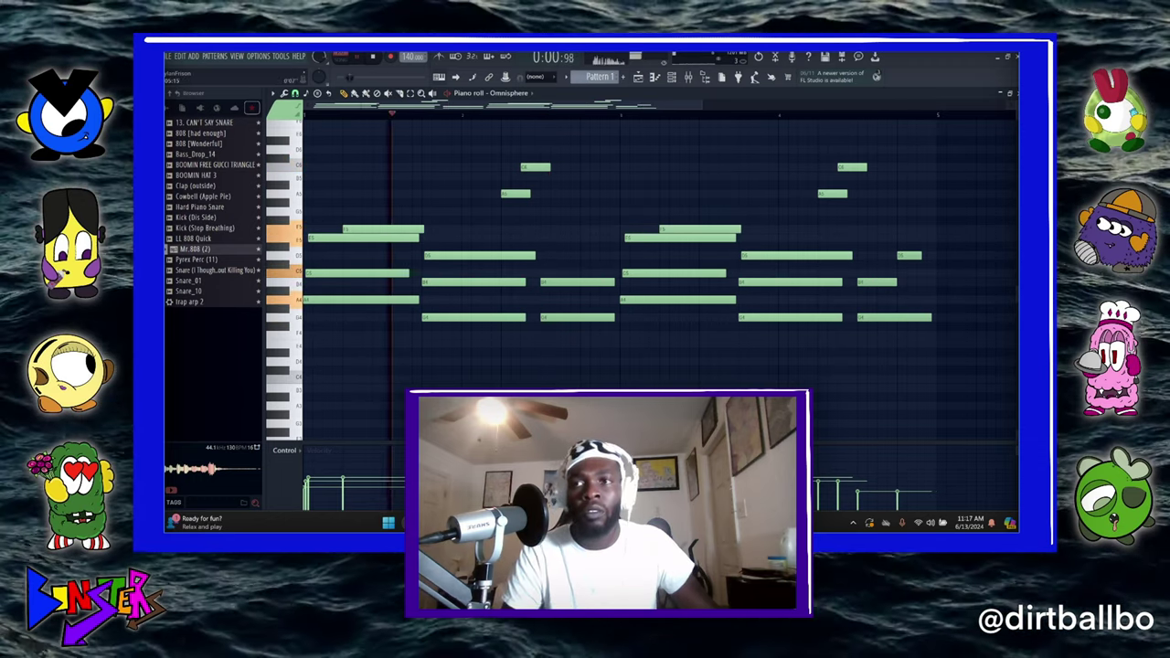
- Close the piano roll and clone the Omnisphere channel
click(1010, 94)
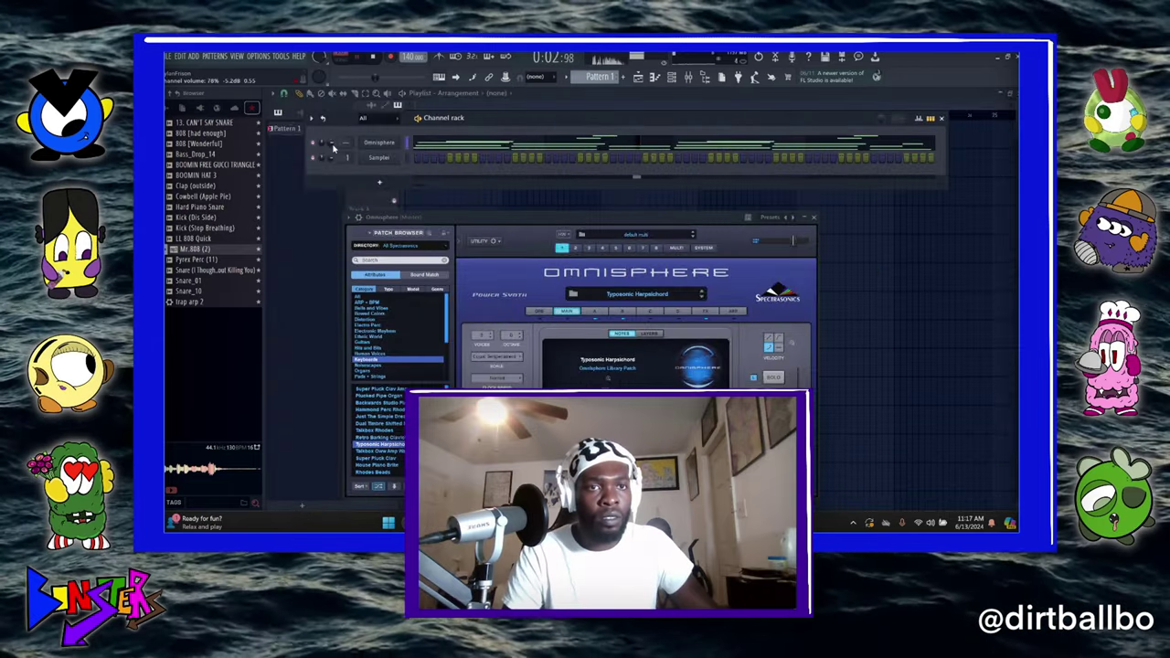
right_click(393, 142)
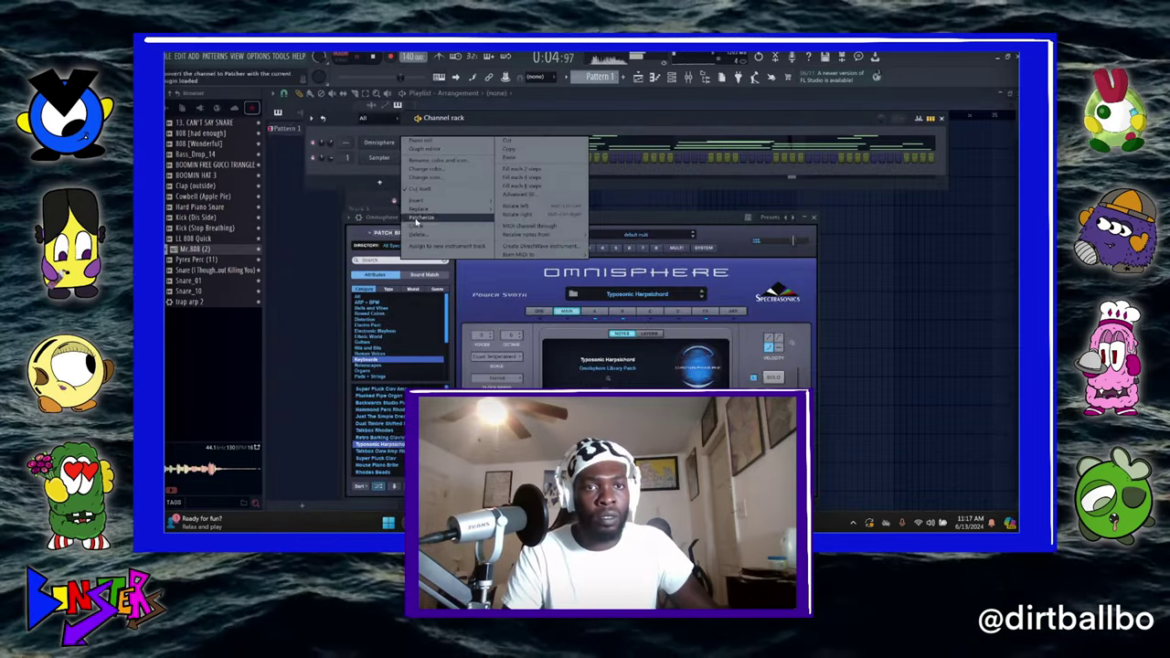
click(419, 226)
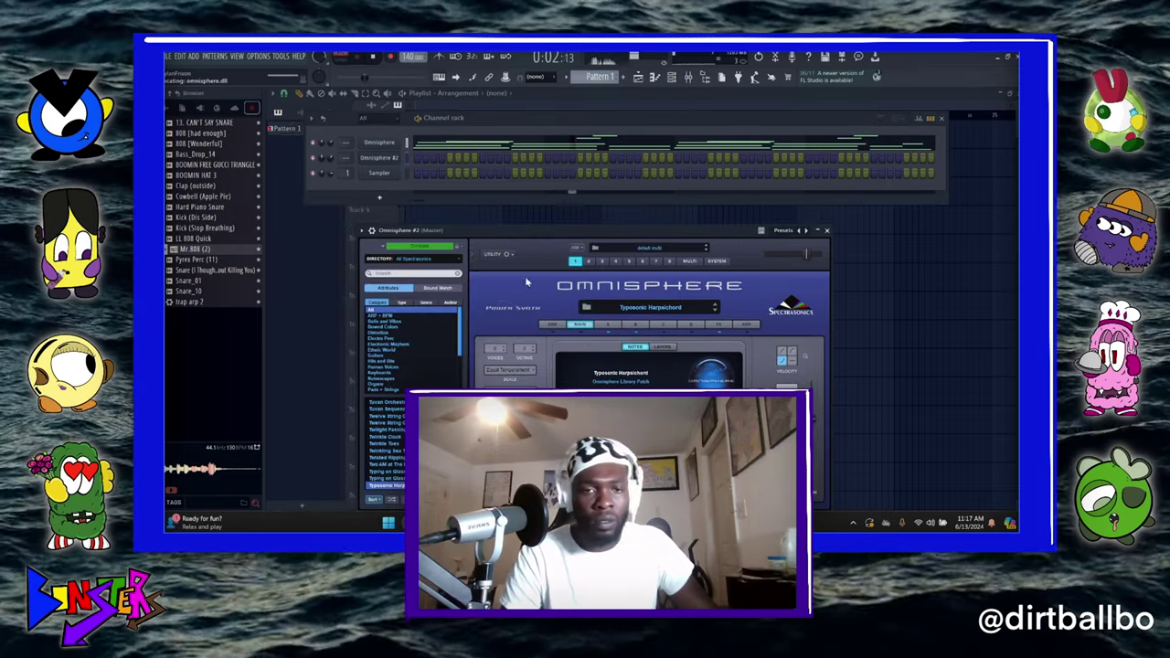
- Load the Gentle Vibrato Bellverb patch from the Bells and Vibes category in Omnisphere #2
click(379, 321)
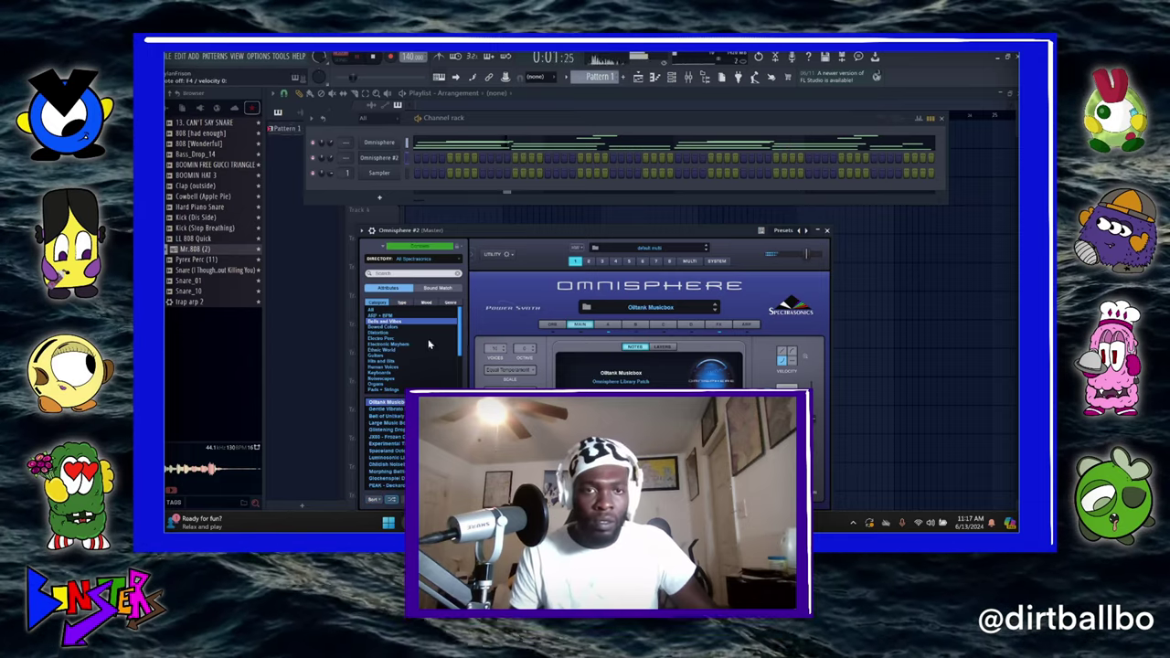
drag(450, 231, 630, 156)
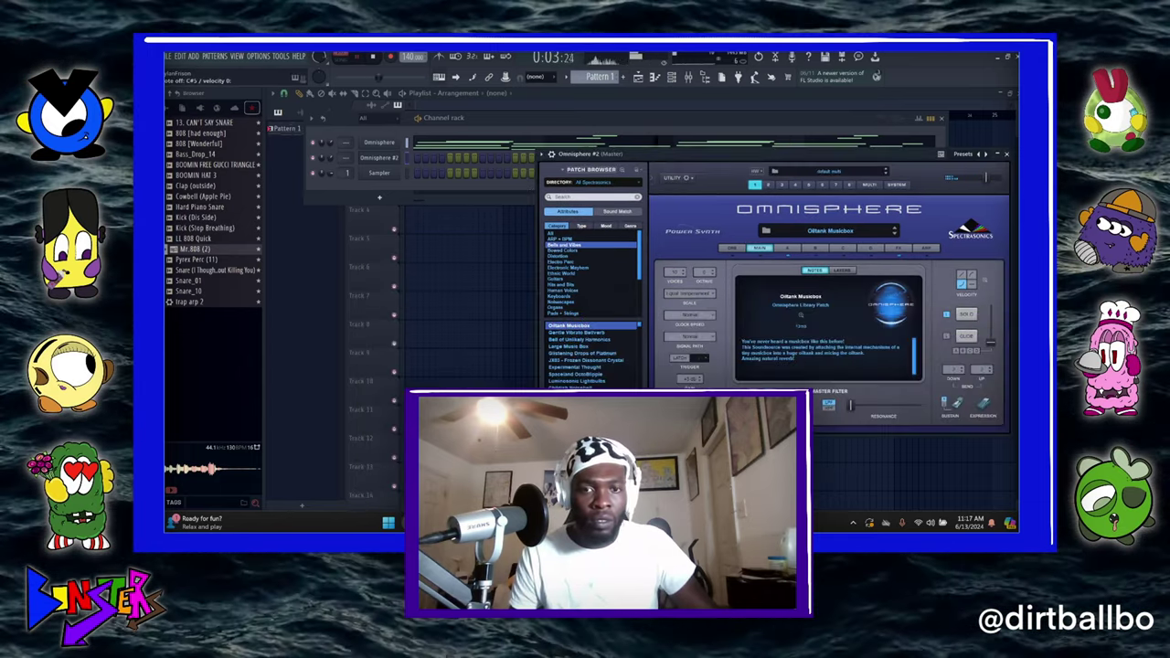
click(577, 333)
- Copy the first Omnisphere channel's notes into Omnisphere #2, and clone Omnisphere #2 as a further channel
right_click(386, 144)
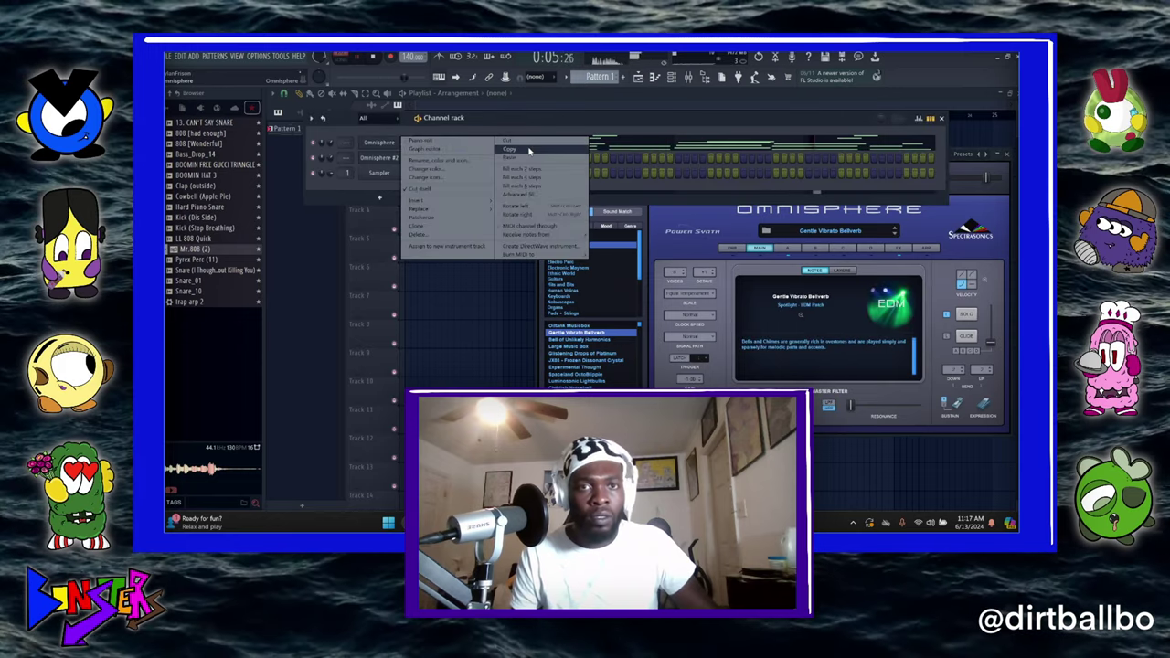
click(531, 149)
right_click(375, 159)
click(509, 172)
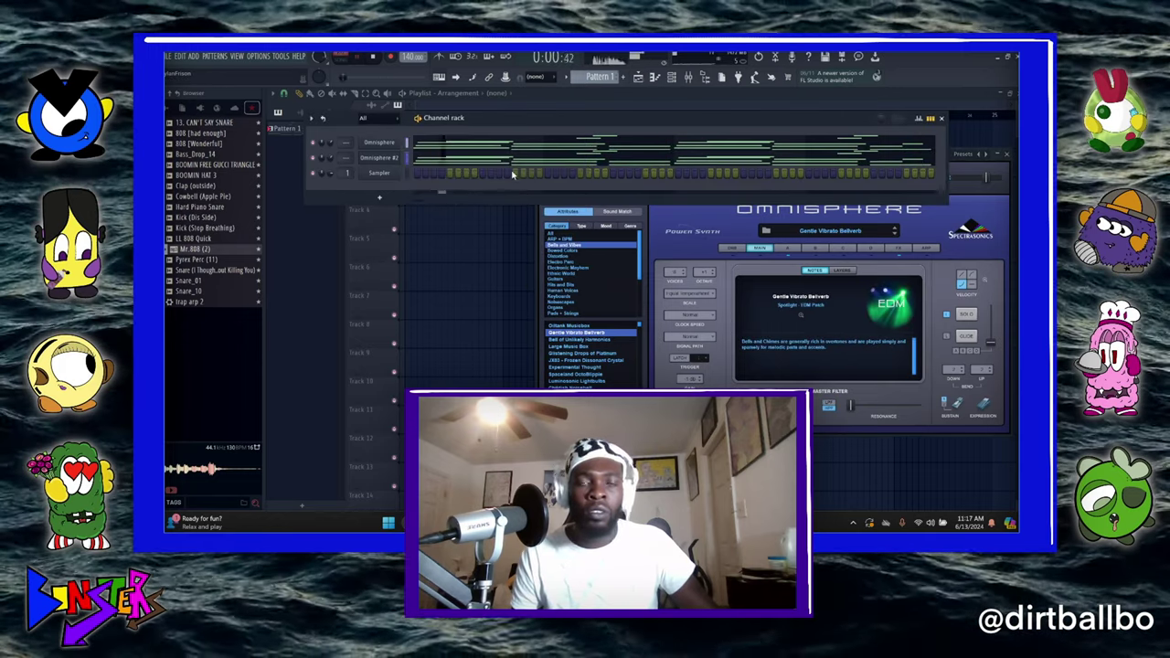
right_click(374, 165)
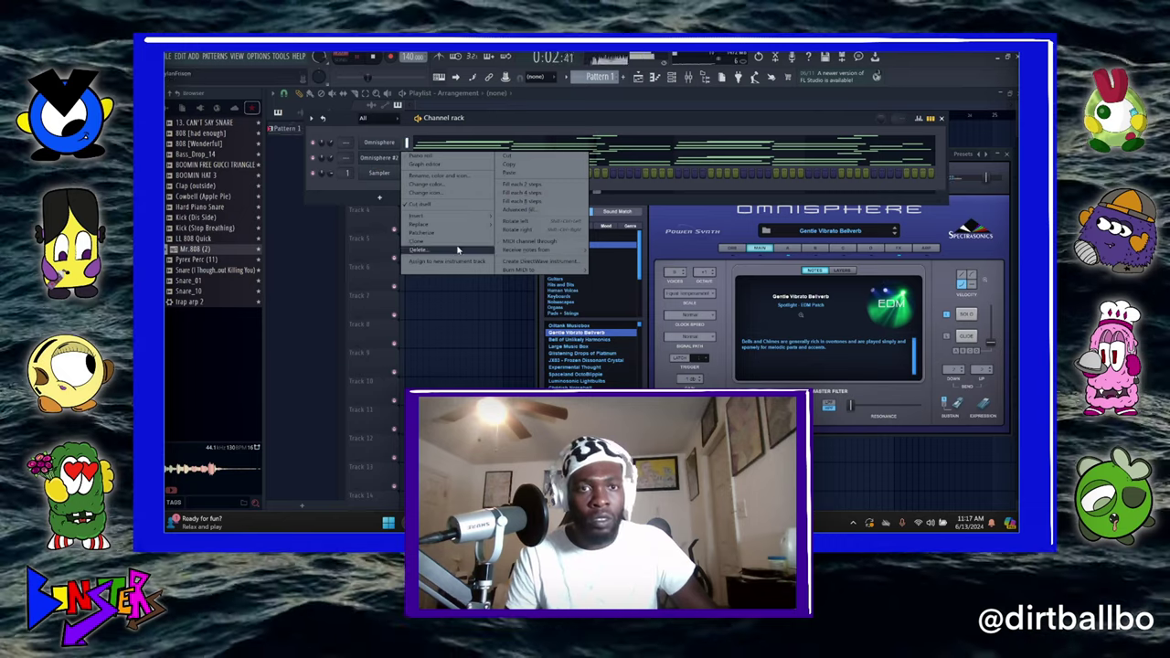
click(454, 243)
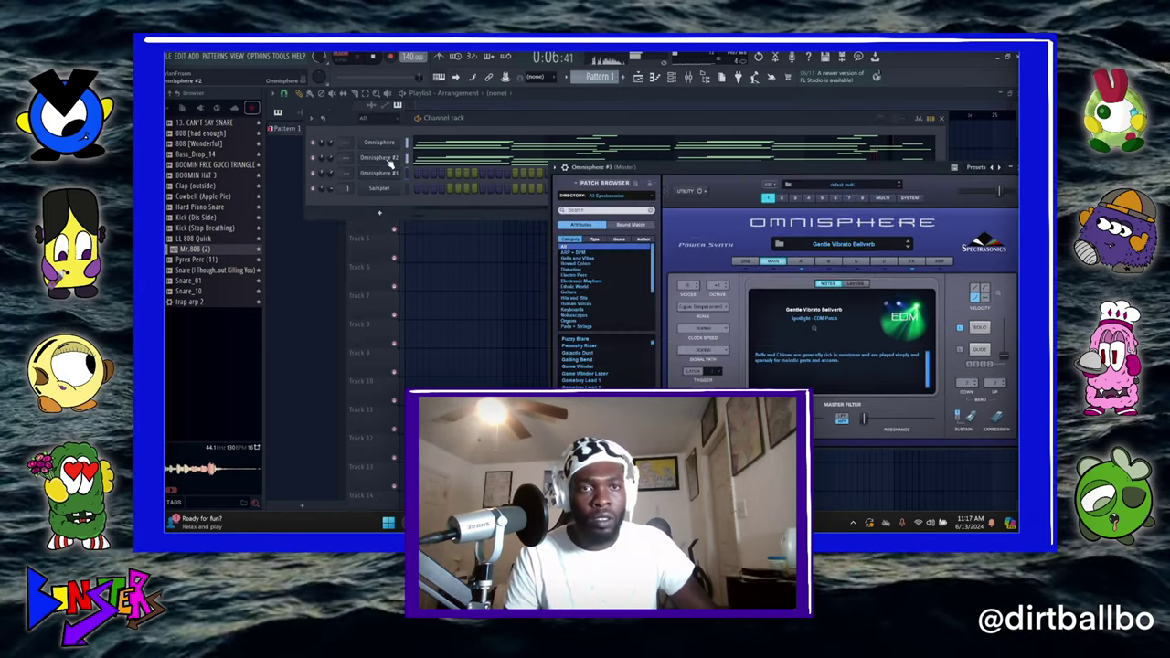
- Switch Omnisphere #2 to the Glistening Drops of Platinum patch and lower its channel volume to 39%
key(Down)
key(Down)
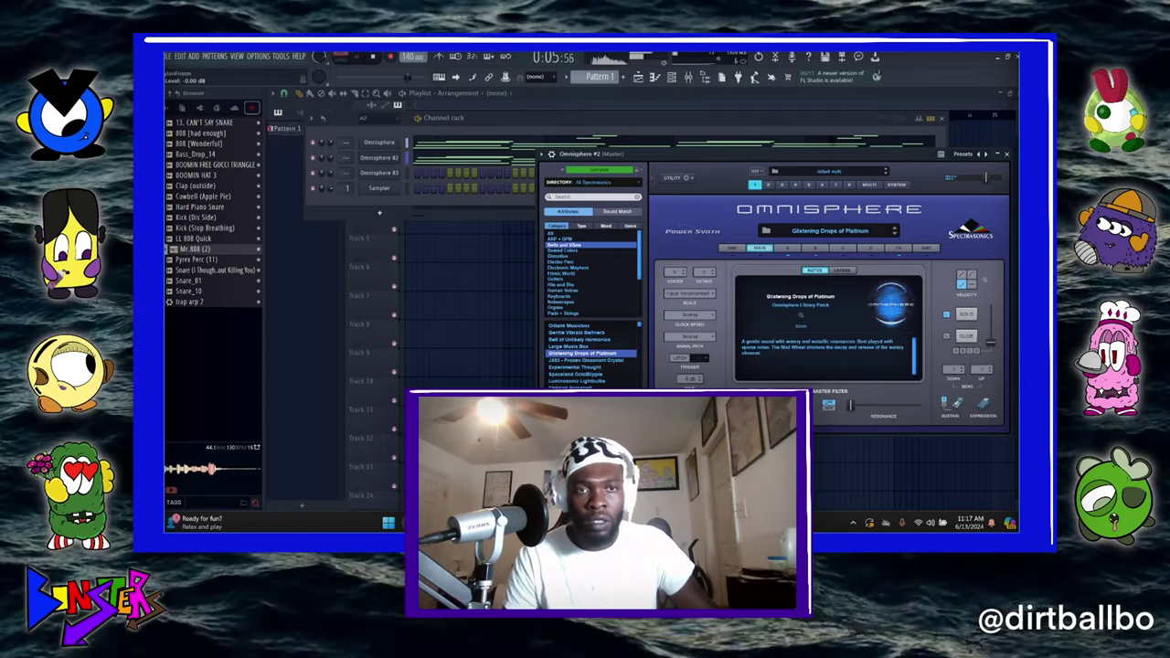
drag(333, 159, 333, 177)
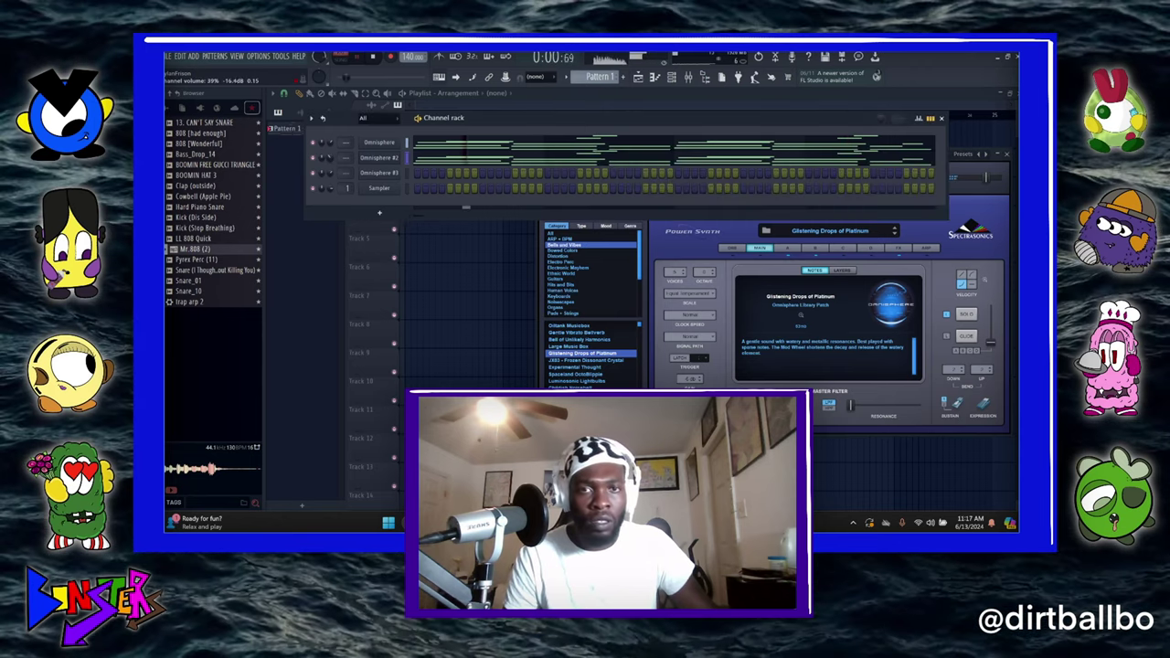
- Audition several patches in Omnisphere #3 and load Squared Plucky Rollers
click(1007, 155)
click(379, 171)
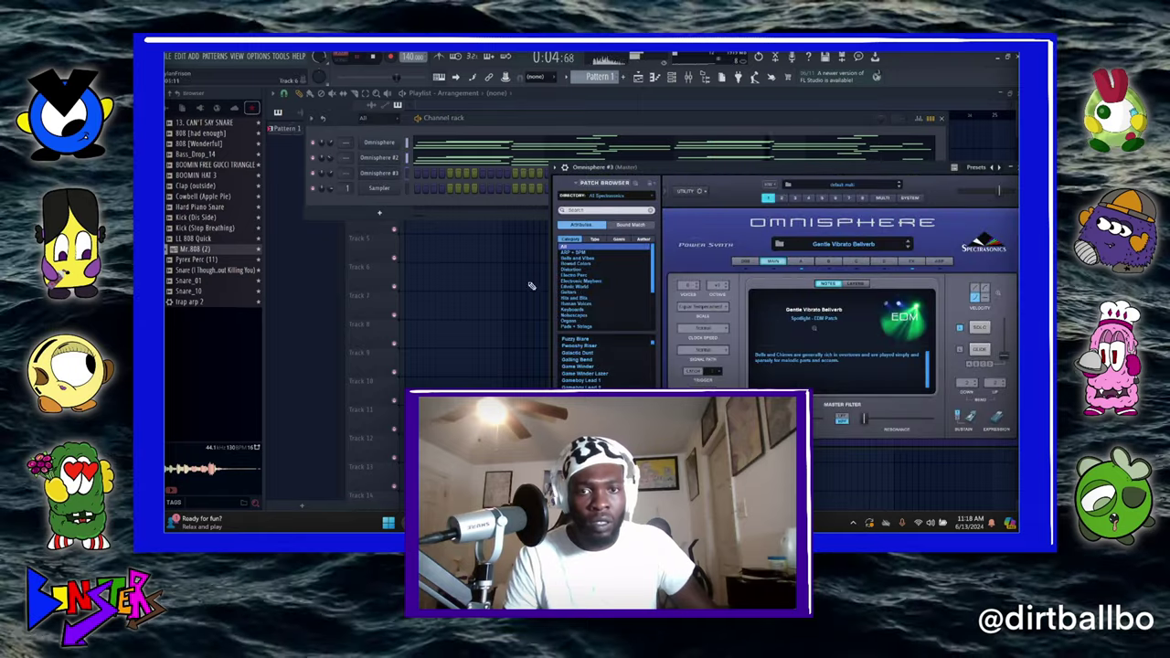
click(607, 437)
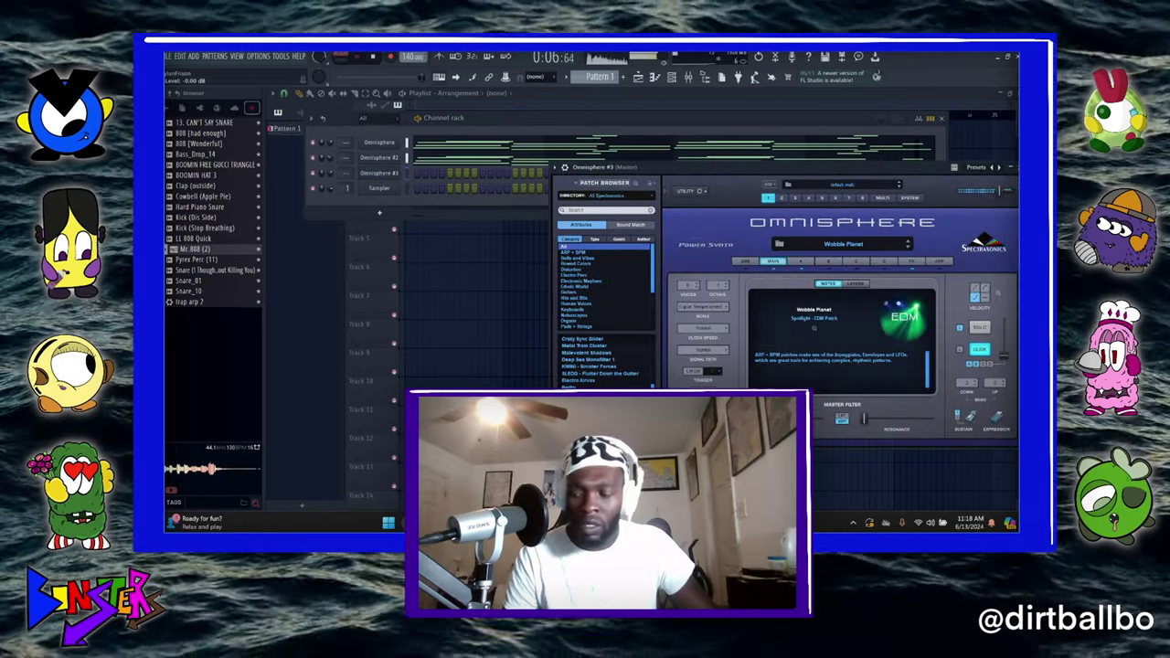
key(Down)
key(Down)
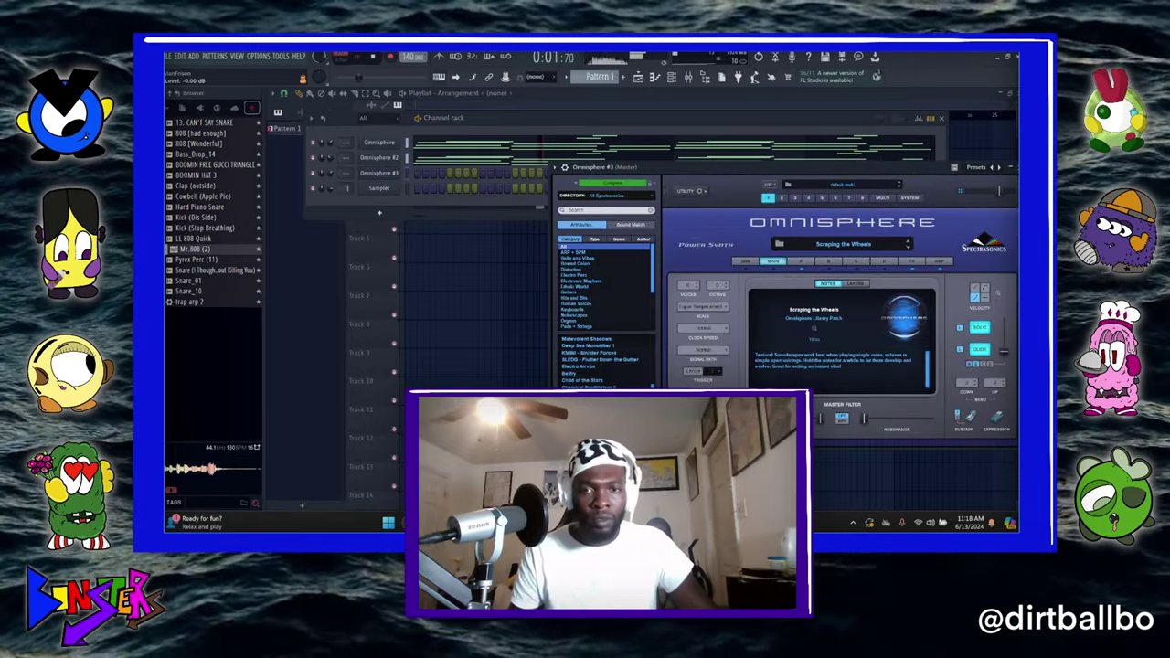
key(Down)
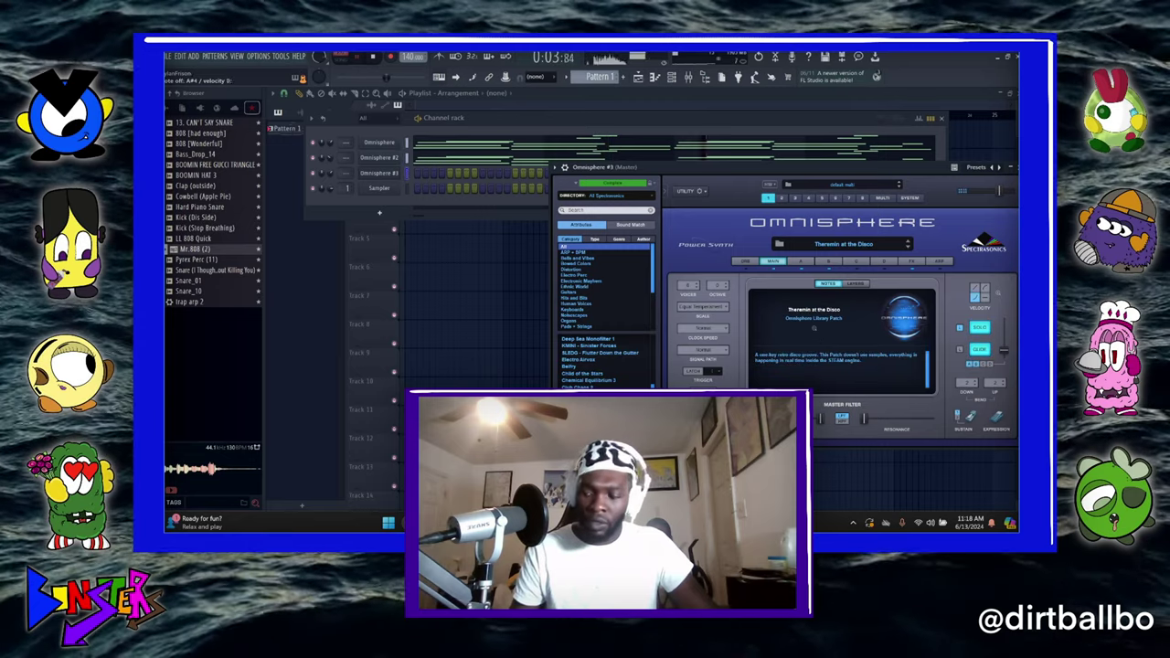
key(Down)
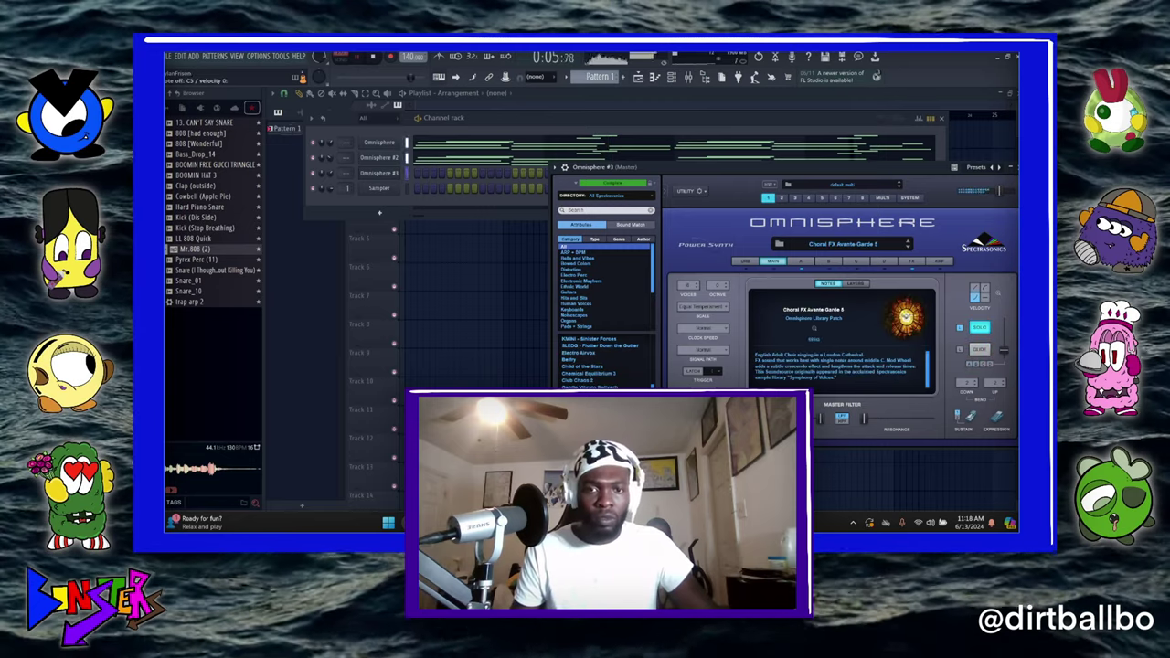
key(Down)
key(Down)
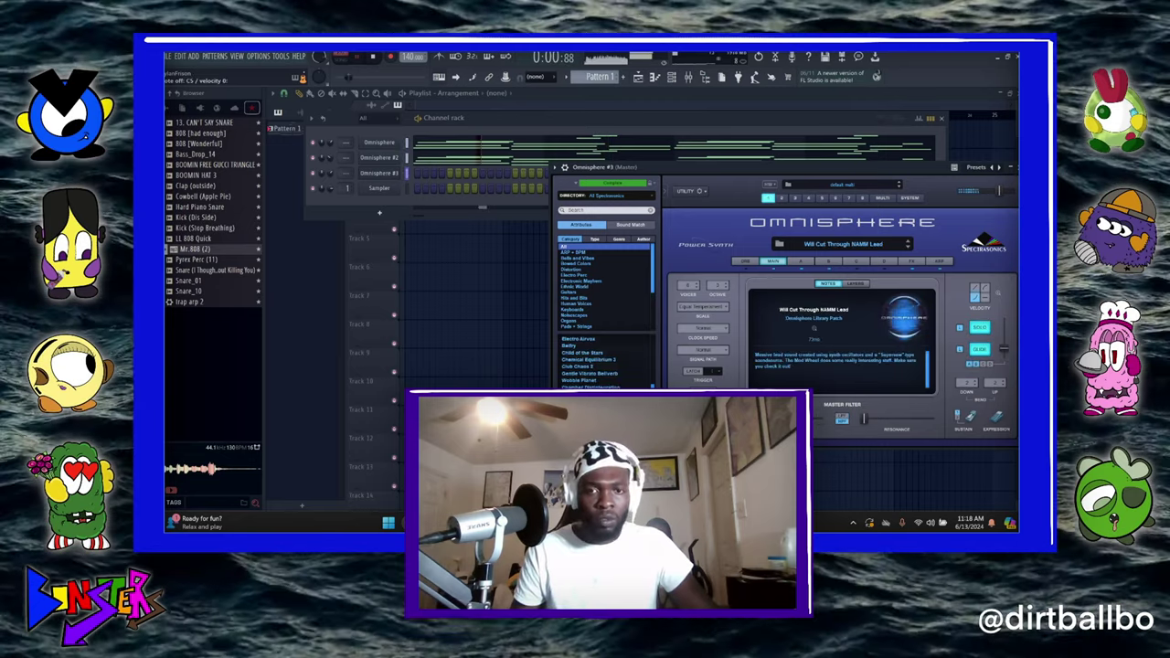
key(Down)
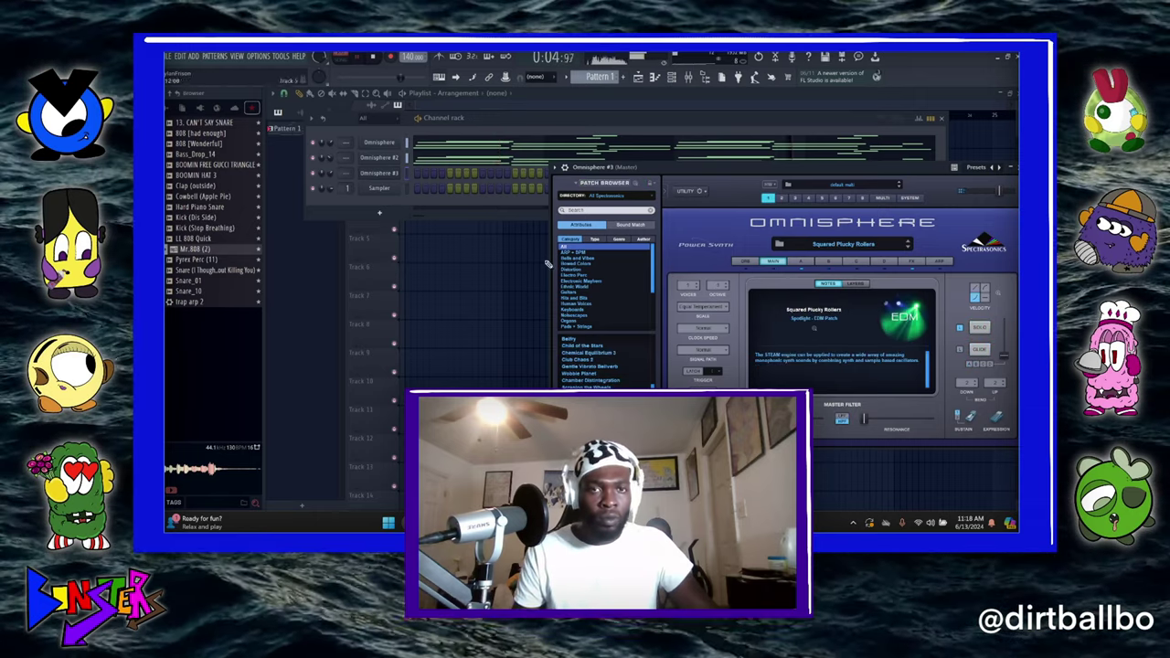
- Open the piano roll of the Omnisphere #3 channel
right_click(392, 177)
click(405, 175)
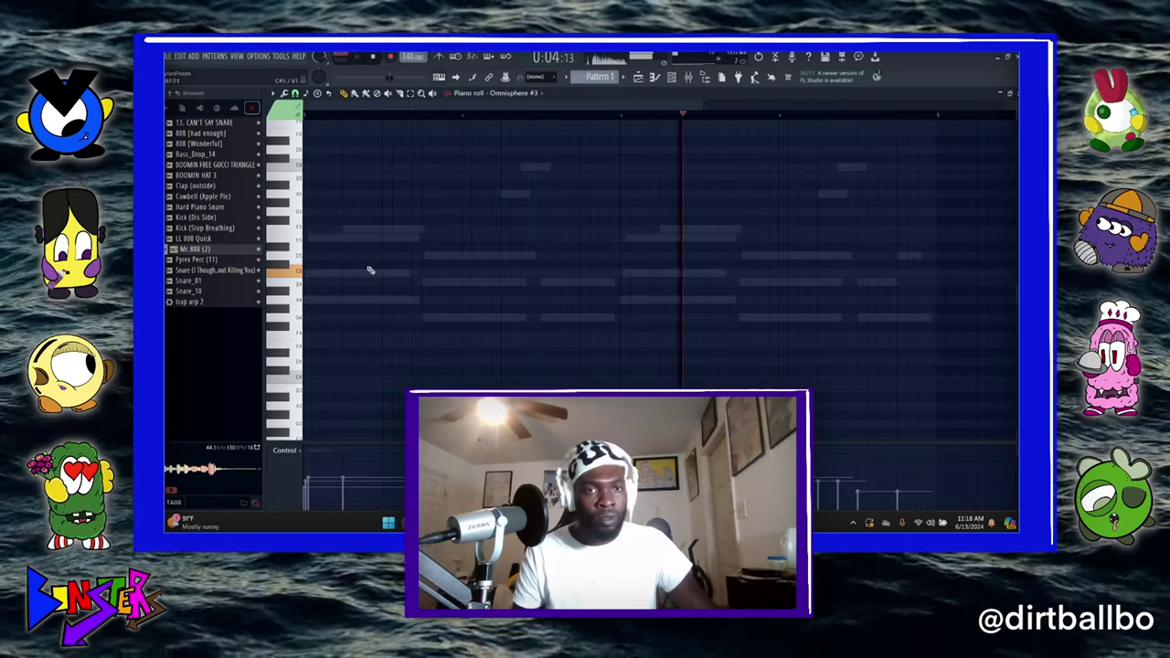
- Draw long notes in Omnisphere #3: C5 at the start of bars 1 and 3, A4 in bars 2 and 4
click(309, 274)
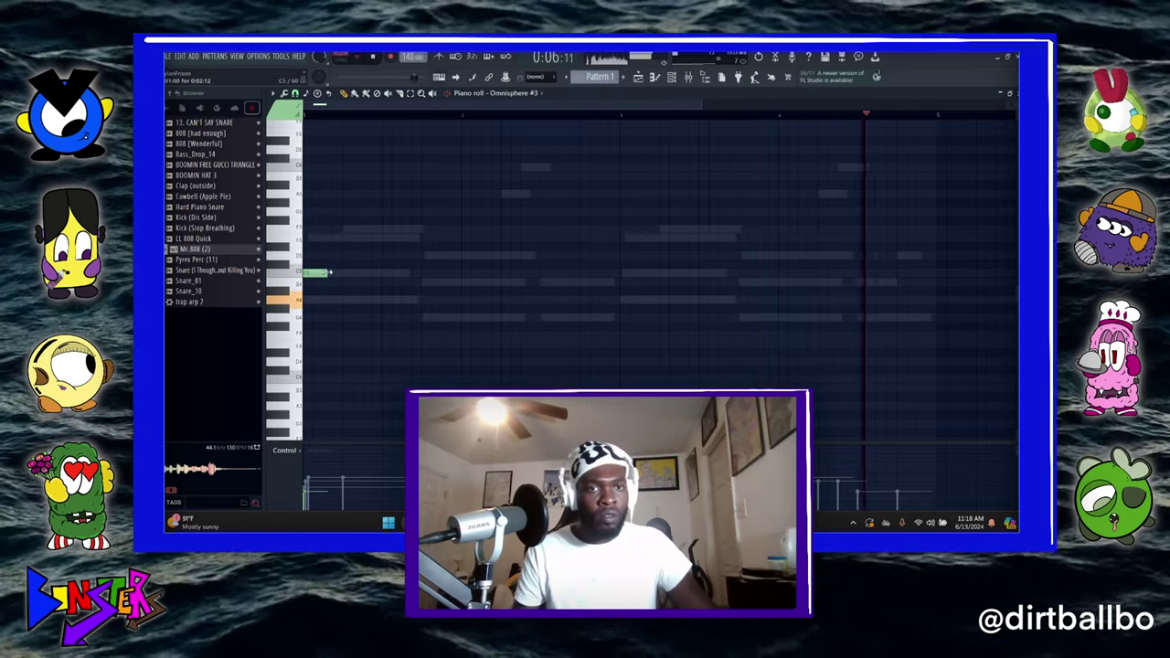
drag(328, 275, 400, 300)
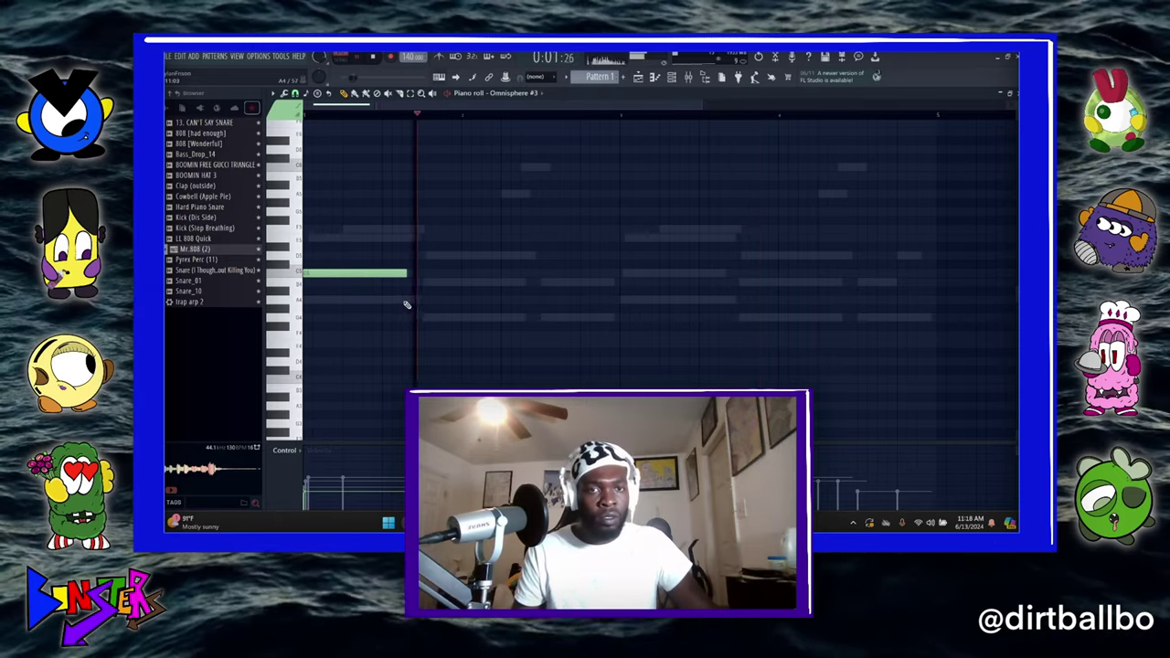
click(506, 300)
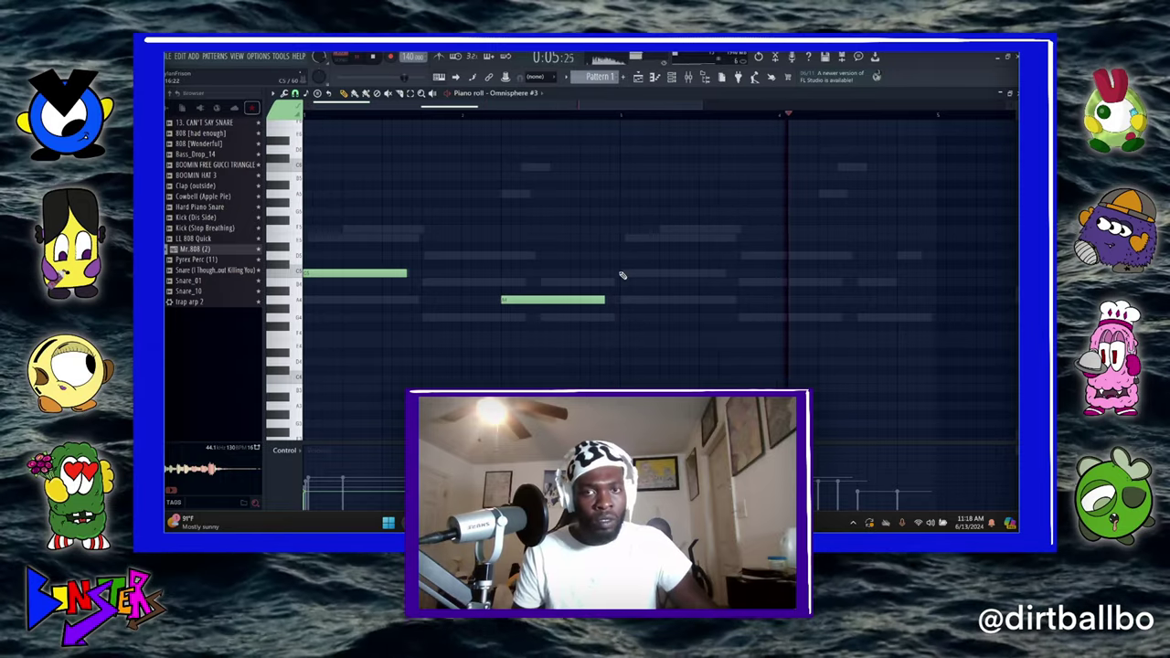
click(624, 272)
click(783, 300)
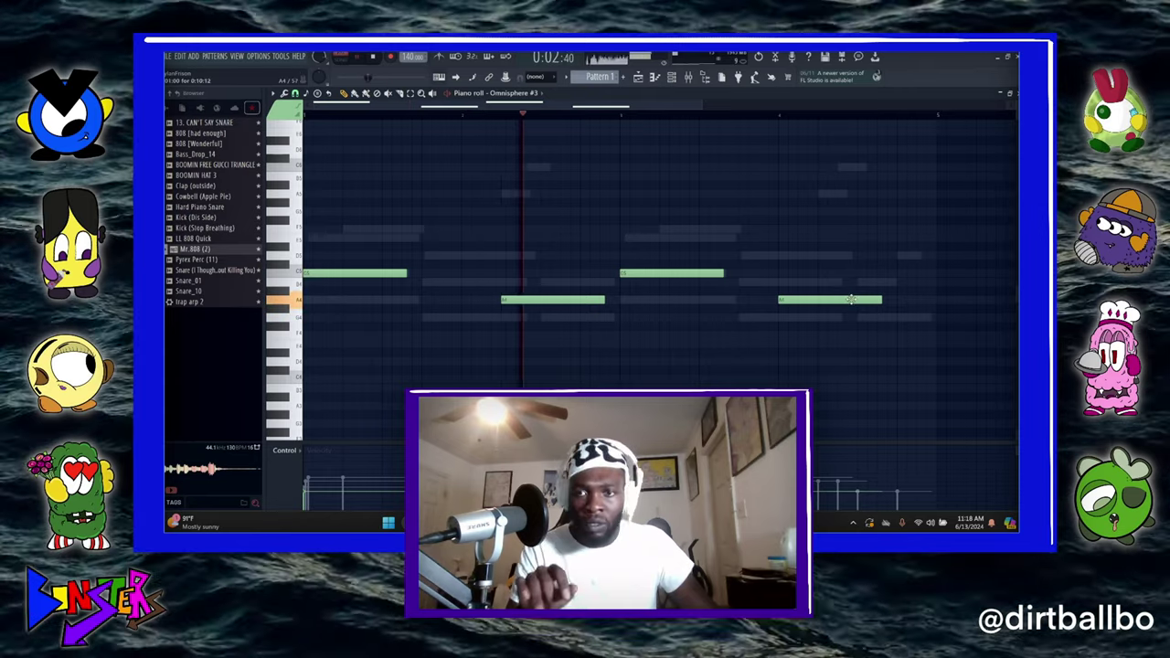
- Move the last A4 note to beat 2 of bar 4, shorten it, and add a G4 note right after it
drag(844, 300, 887, 302)
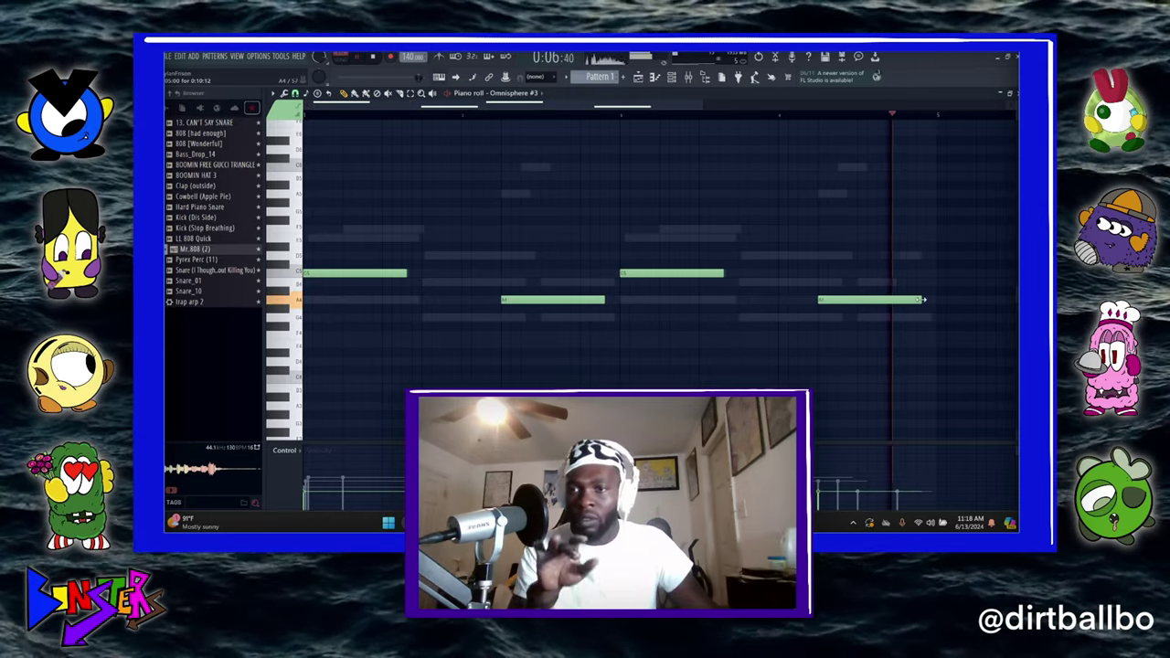
drag(918, 308, 875, 299)
click(886, 317)
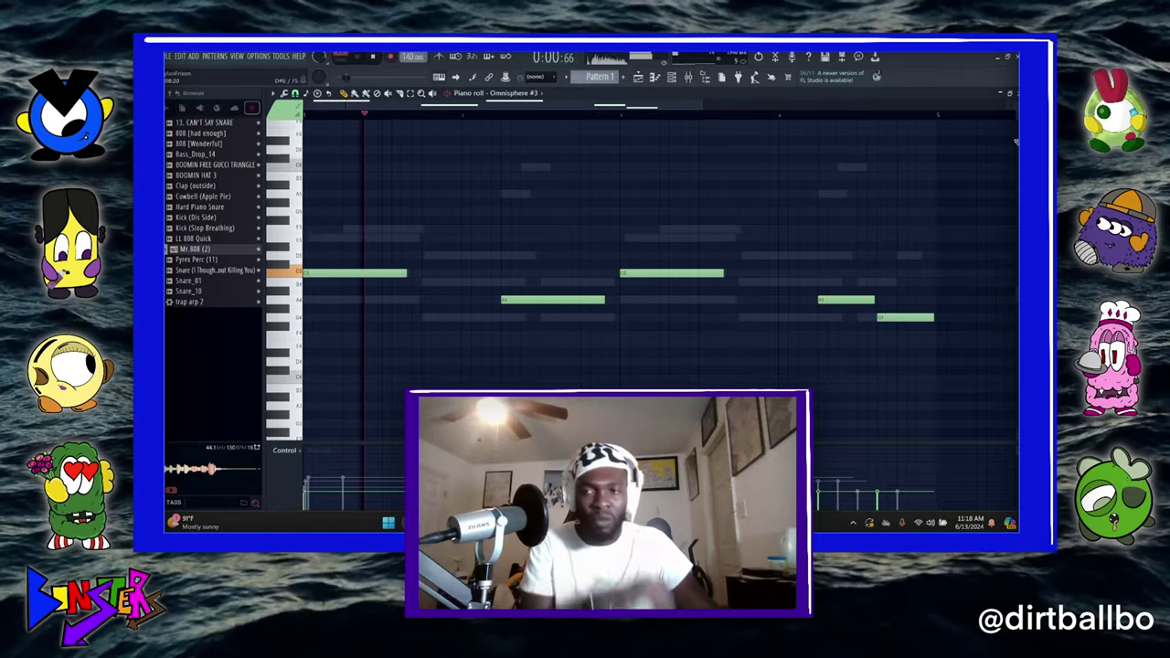
click(993, 95)
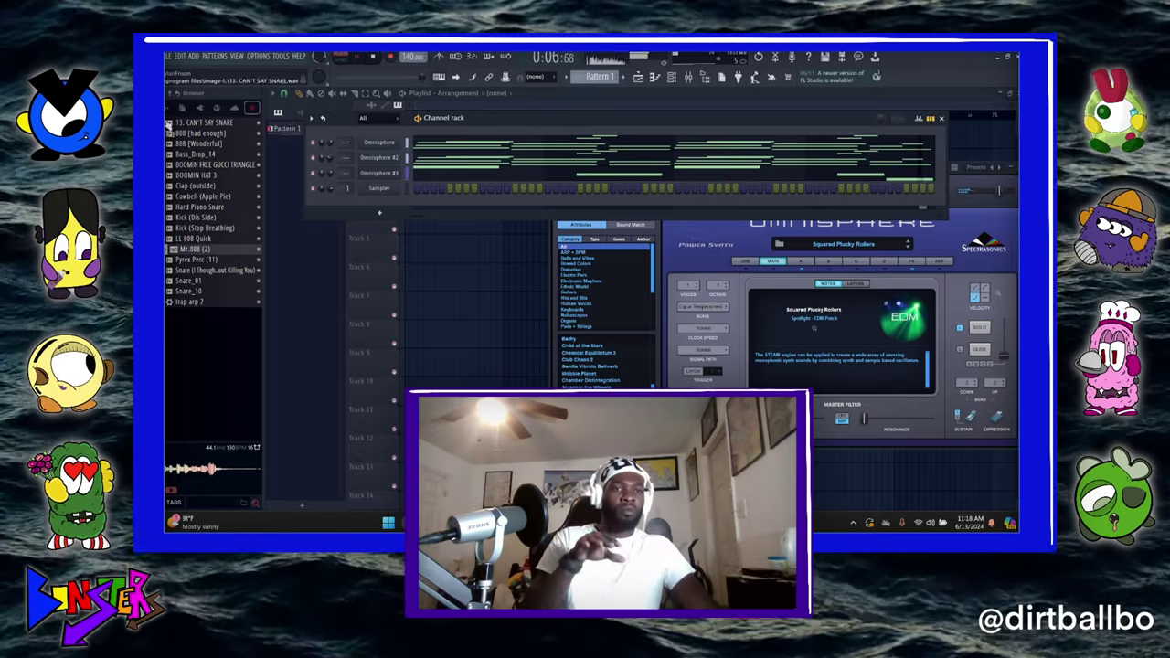
- Clone the Omnisphere #3 channel, audition patches in the clone and load Rude Sine Tickler
click(166, 111)
right_click(383, 174)
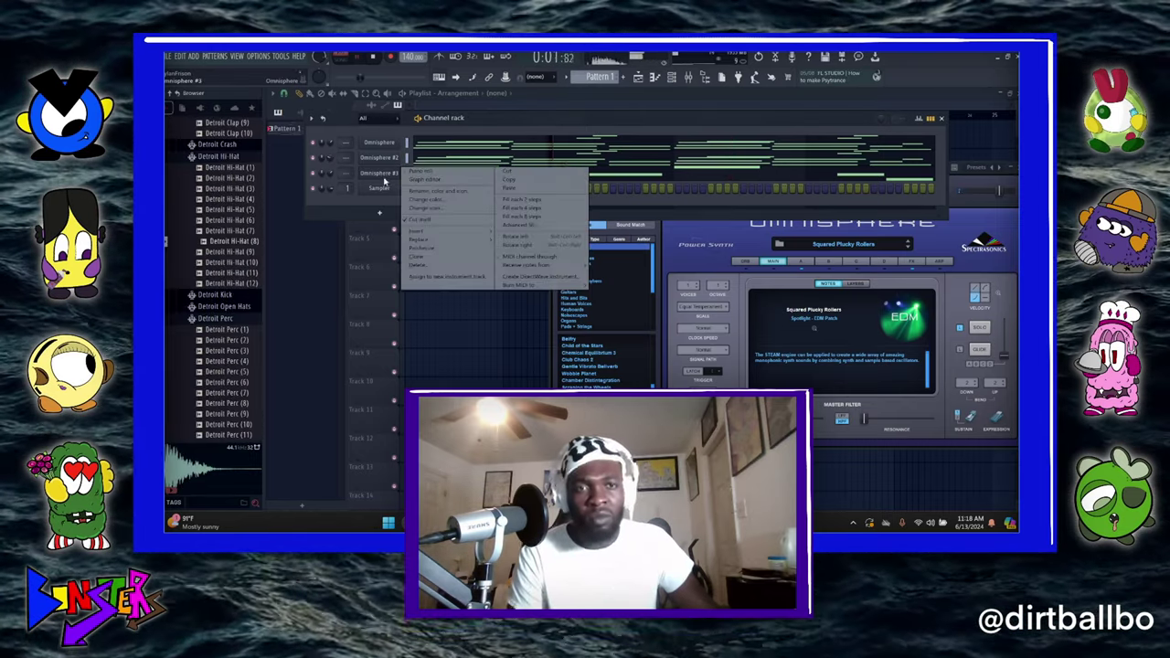
click(430, 263)
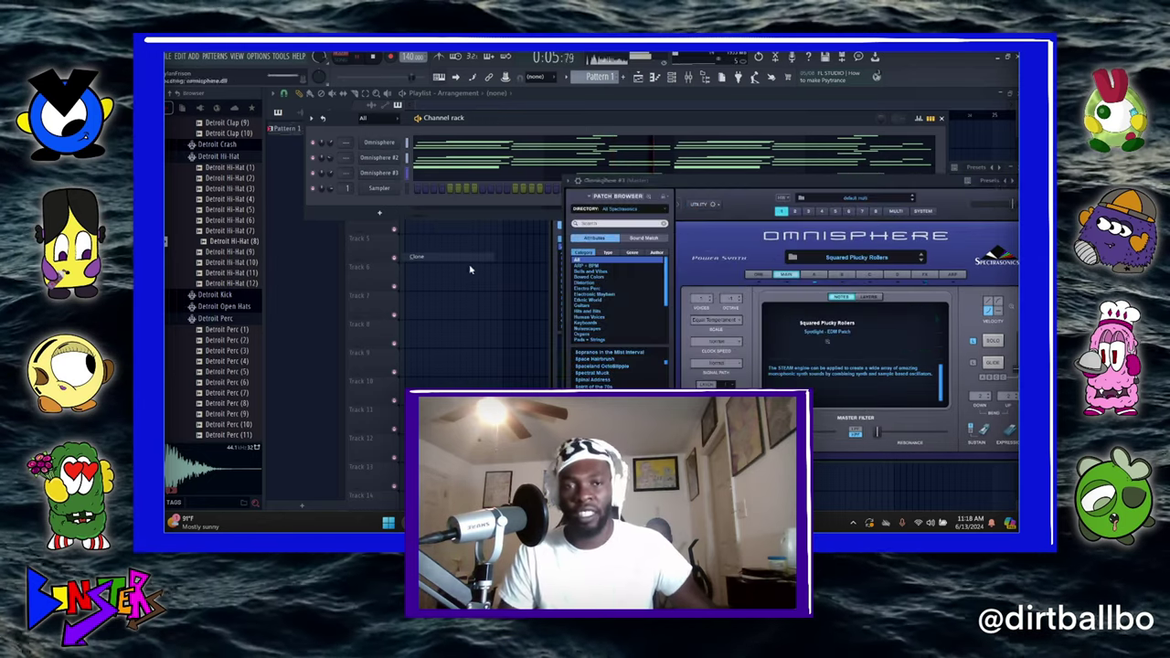
click(596, 446)
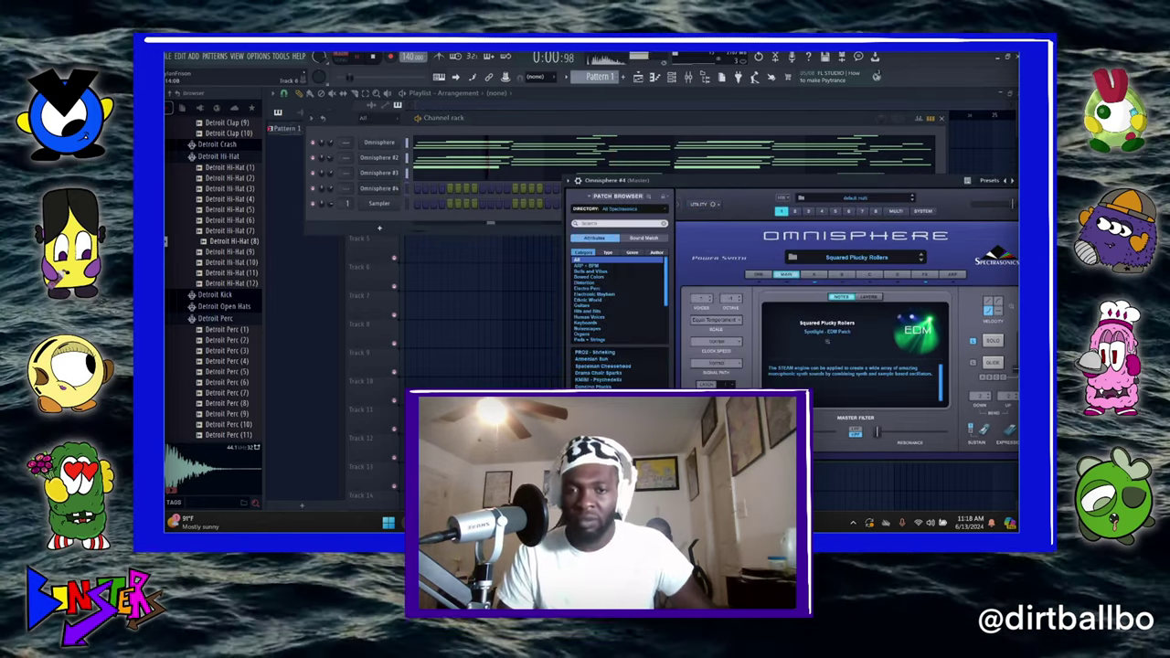
key(Down)
key(Down)
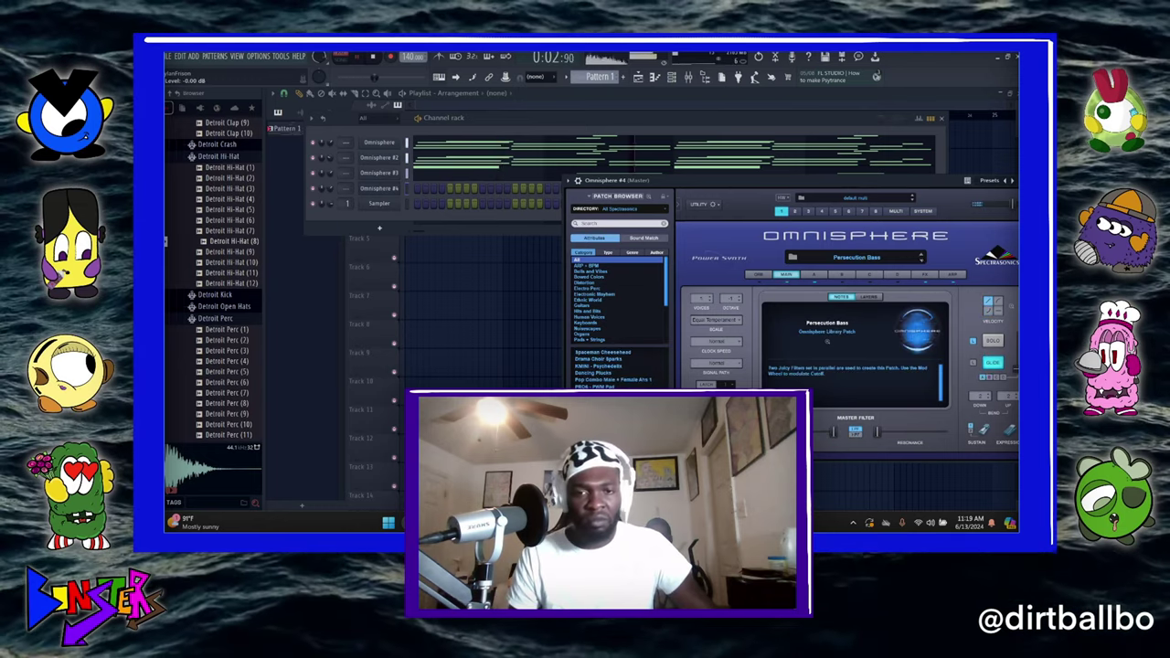
key(Down)
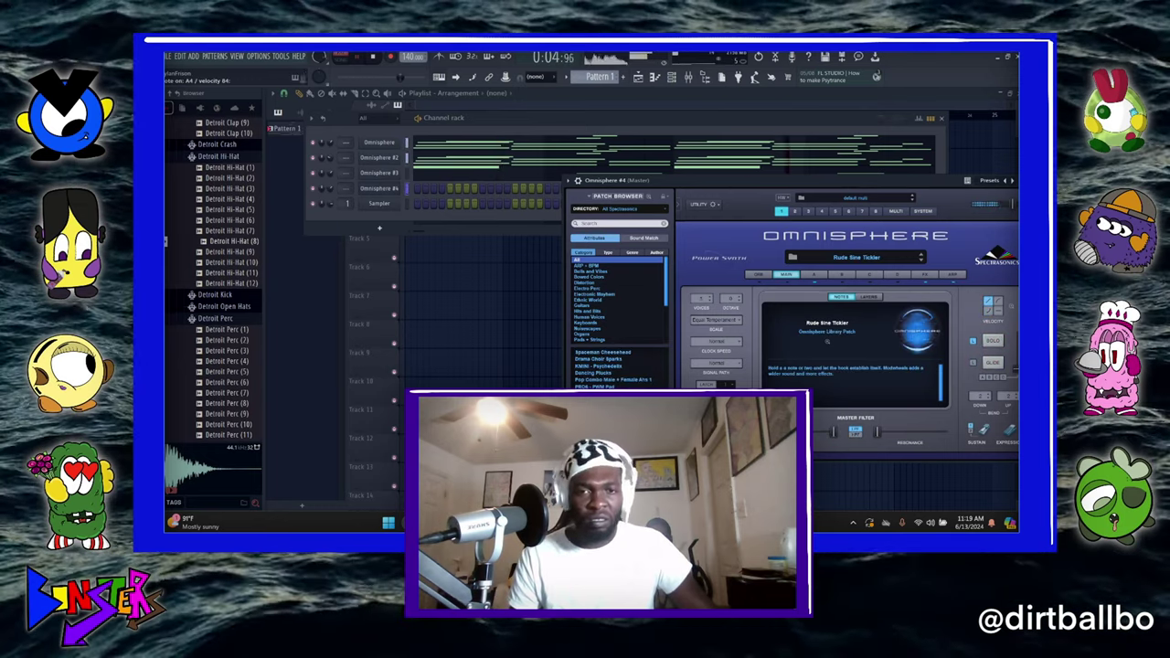
- Draw one-beat C6 notes at the start of bars 1 and 3 in the Omnisphere #4 piano roll
right_click(387, 192)
click(416, 200)
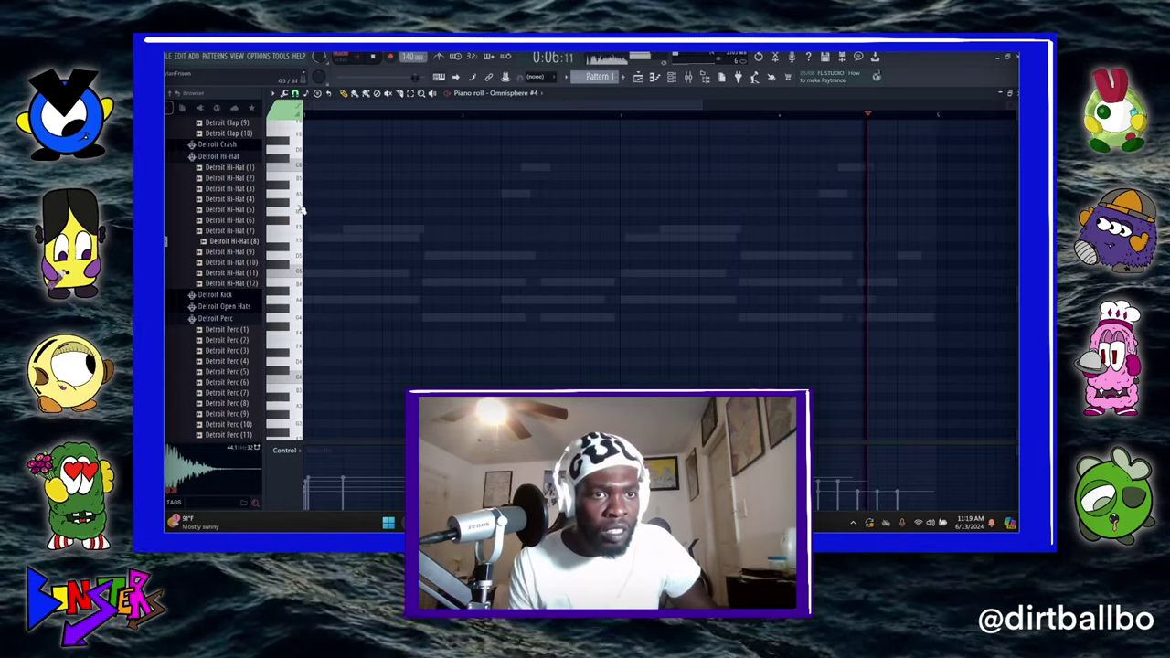
click(301, 170)
click(320, 168)
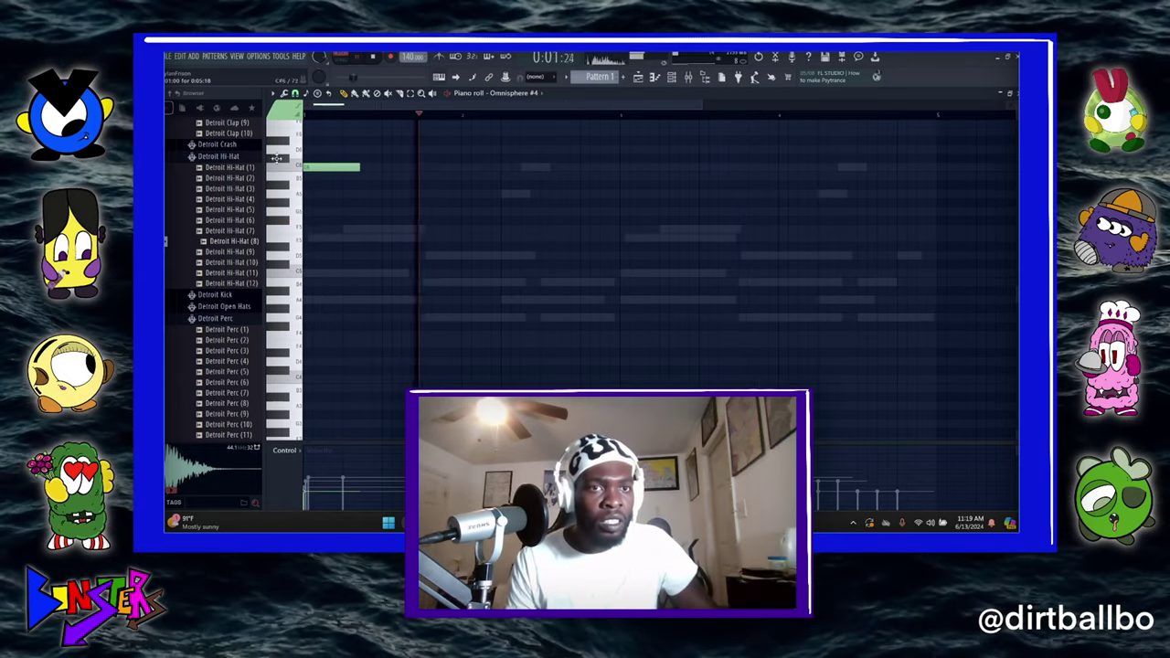
drag(362, 167, 342, 167)
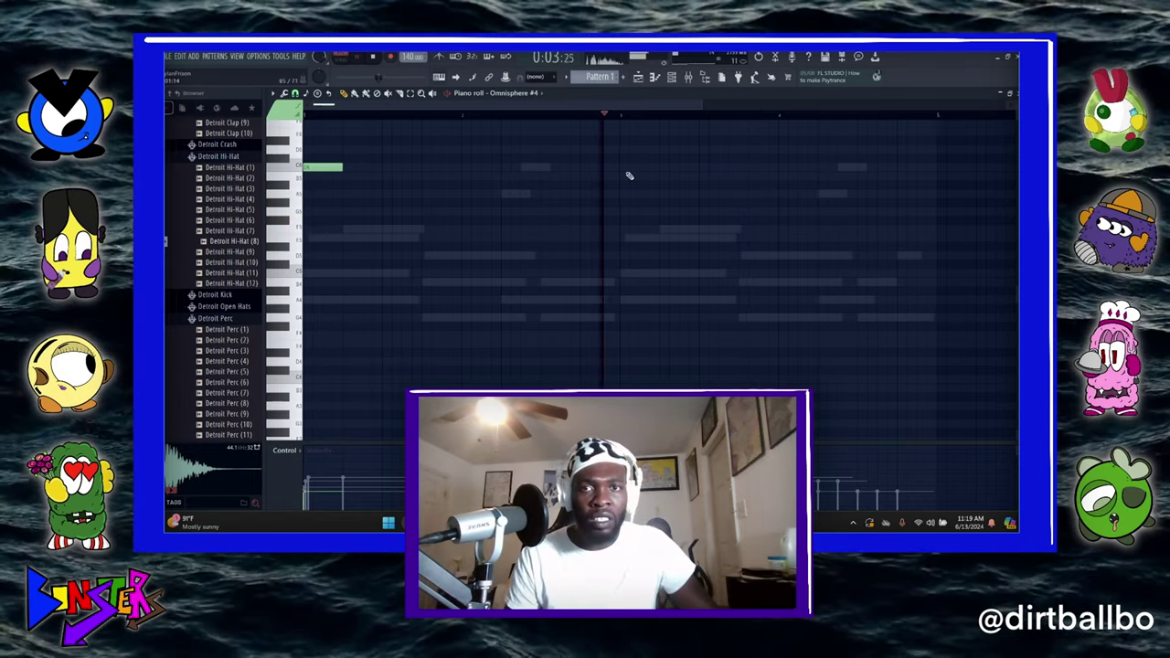
click(637, 168)
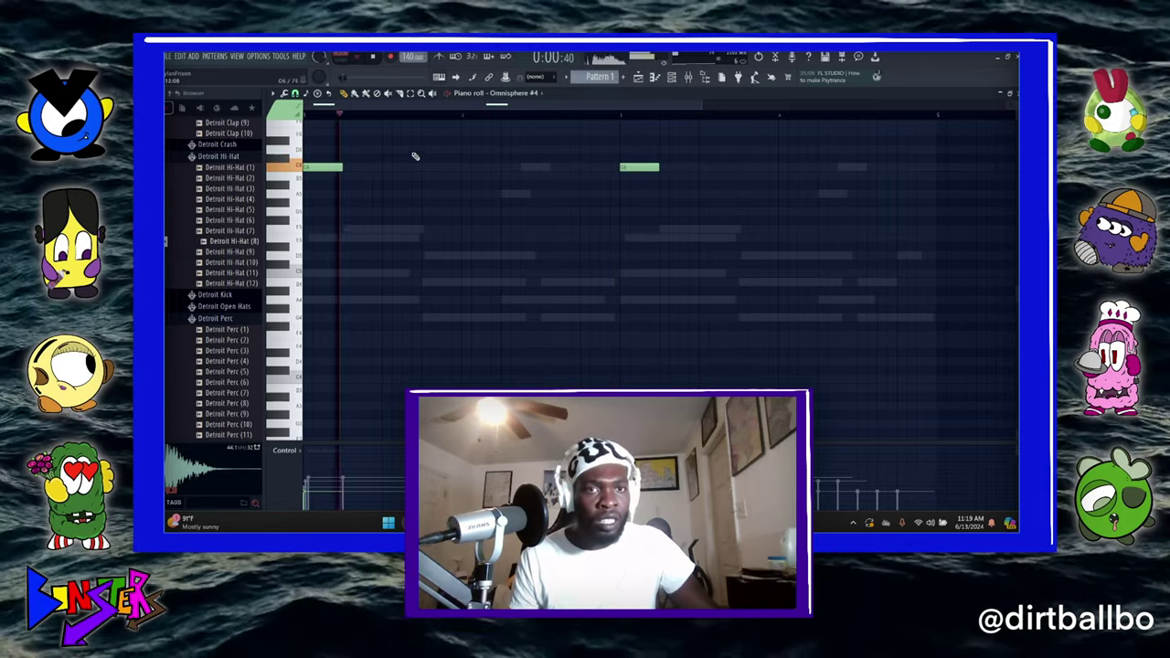
- Add a D6 note on beat 2 and a G6 note on beat 4 of bar 4 in Omnisphere #4
click(505, 151)
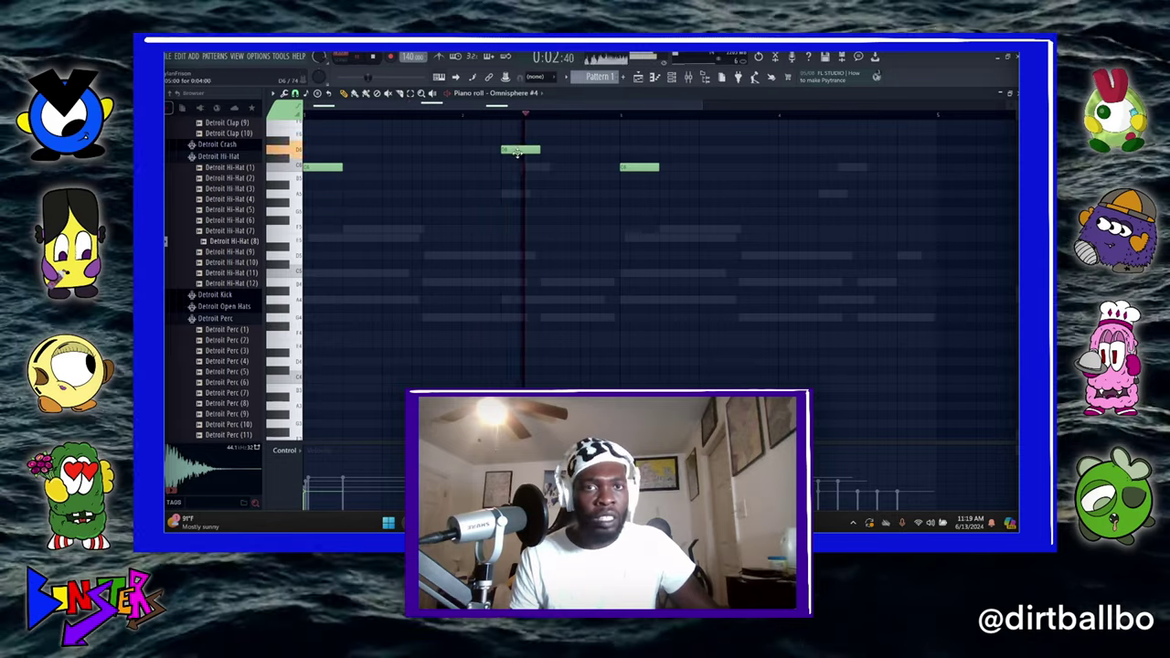
right_click(528, 153)
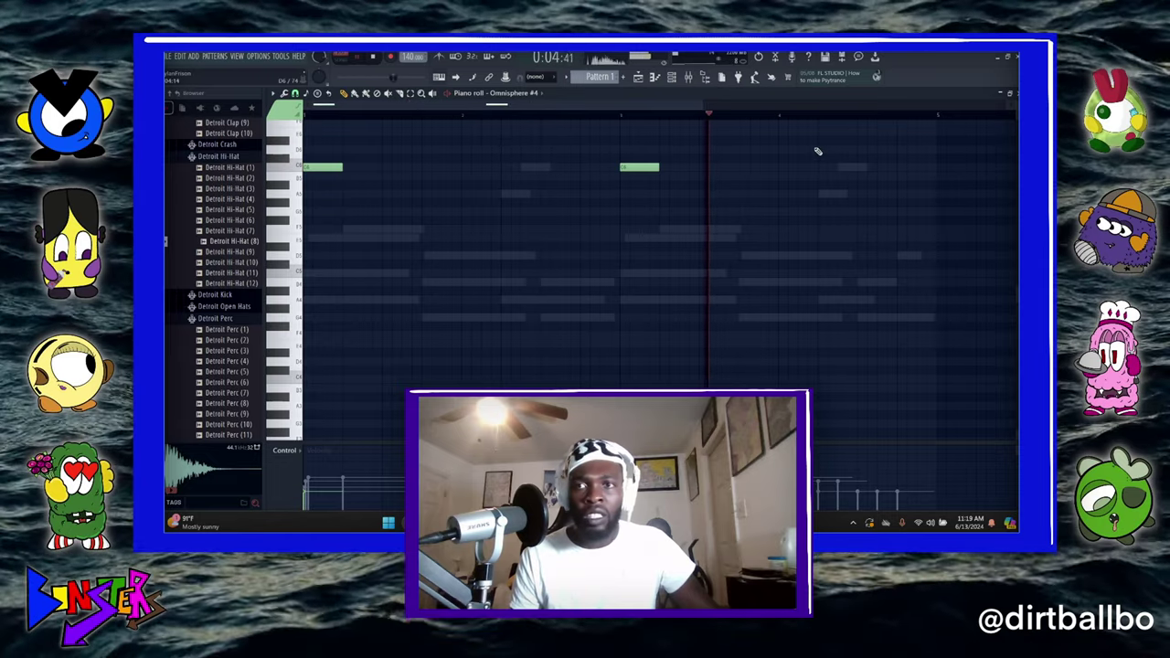
click(832, 149)
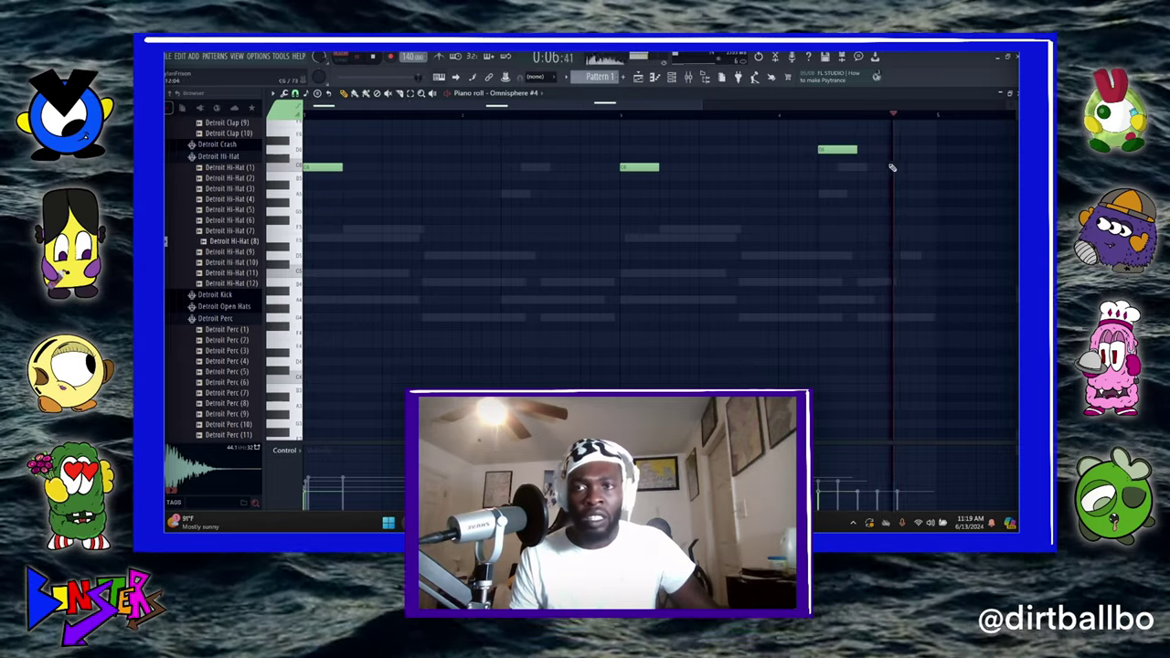
scroll(891, 183, up, 3)
scroll(890, 205, up, 1)
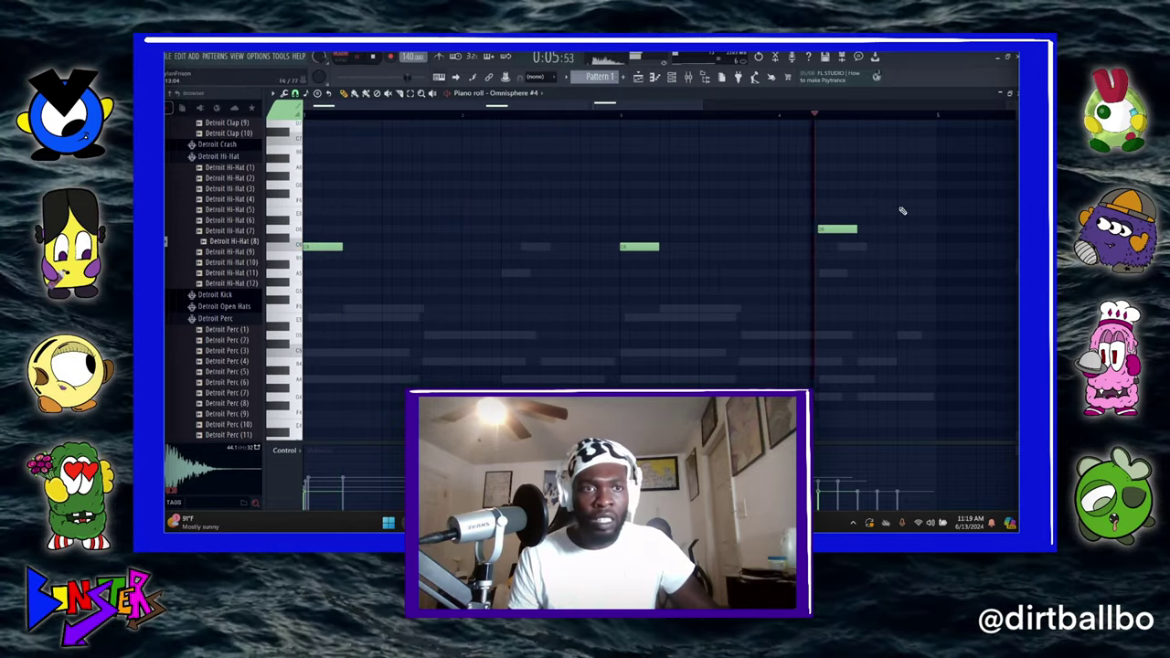
click(902, 185)
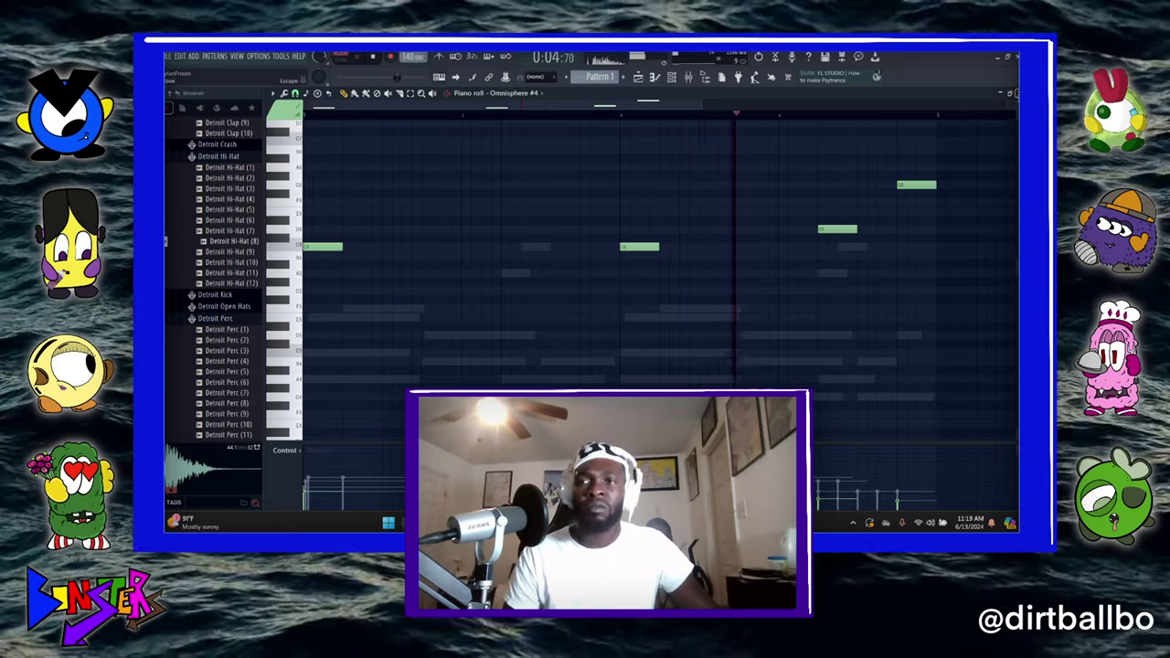
click(1016, 93)
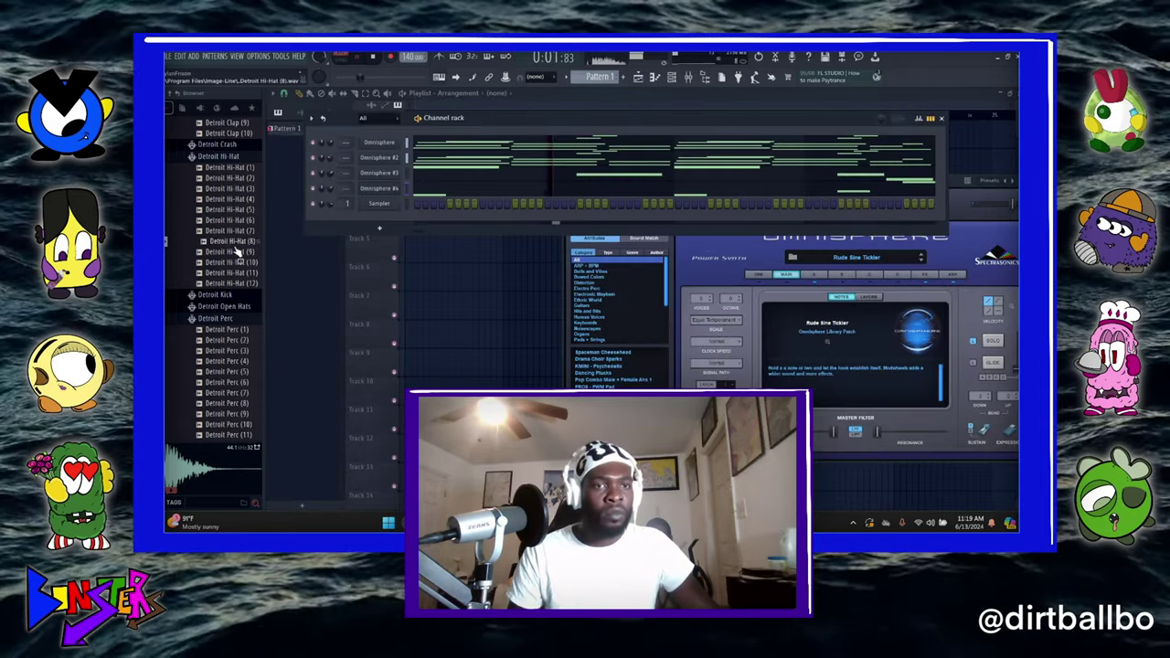
- Audition Detroit hi-hat samples, load Detroit Hi-Hat (10) into the Sampler channel and enable Cut itself
click(235, 252)
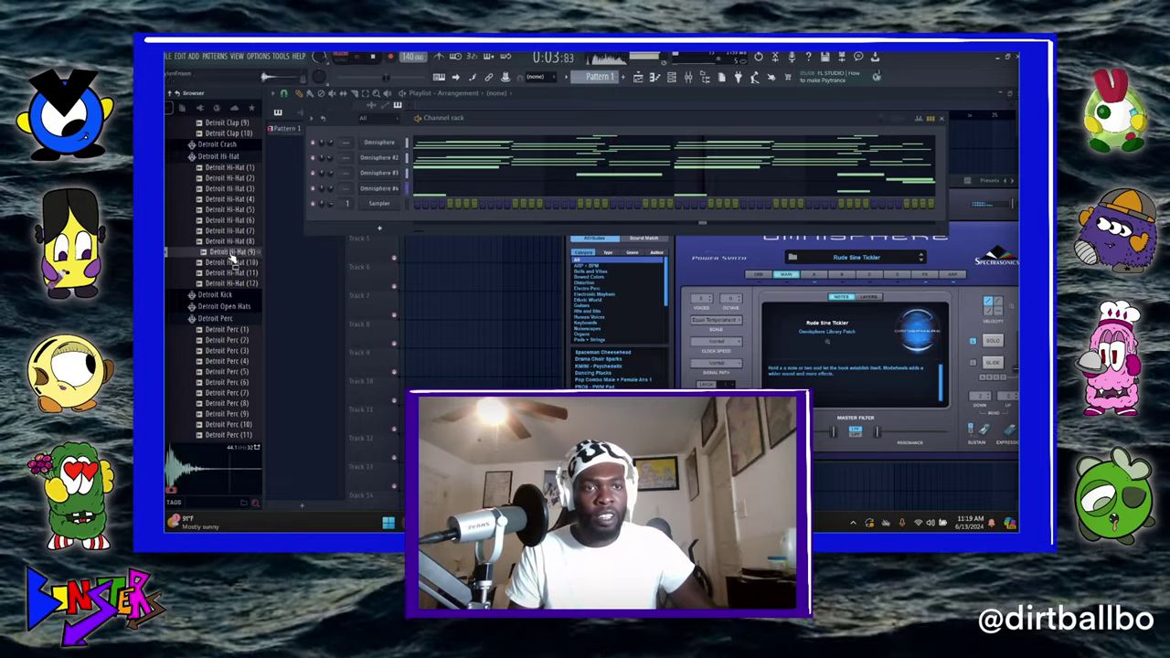
click(233, 263)
drag(247, 266, 377, 206)
right_click(378, 206)
click(447, 259)
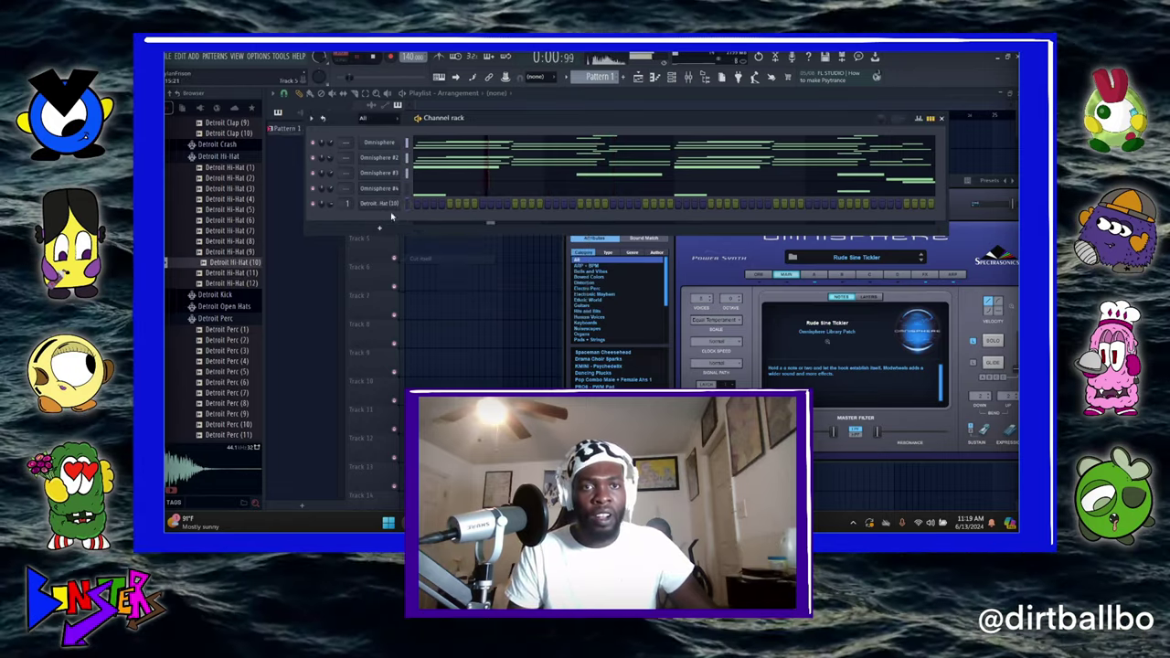
- Fill every second step of the Detroit Hi-Hat (10) channel
click(387, 207)
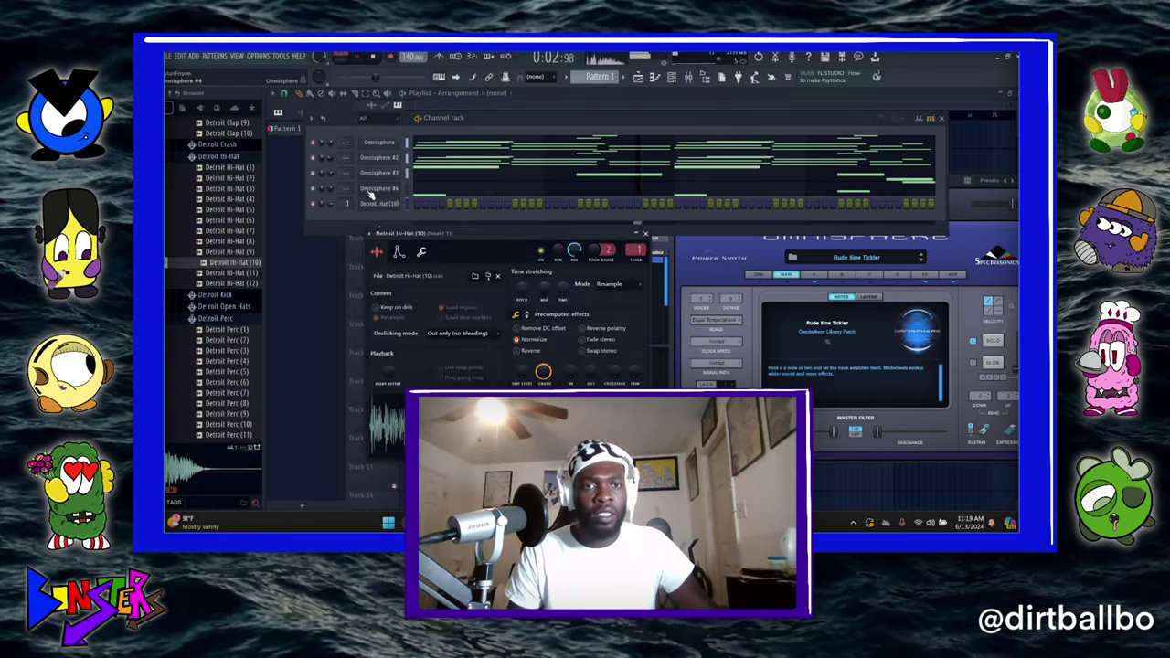
click(371, 192)
right_click(368, 204)
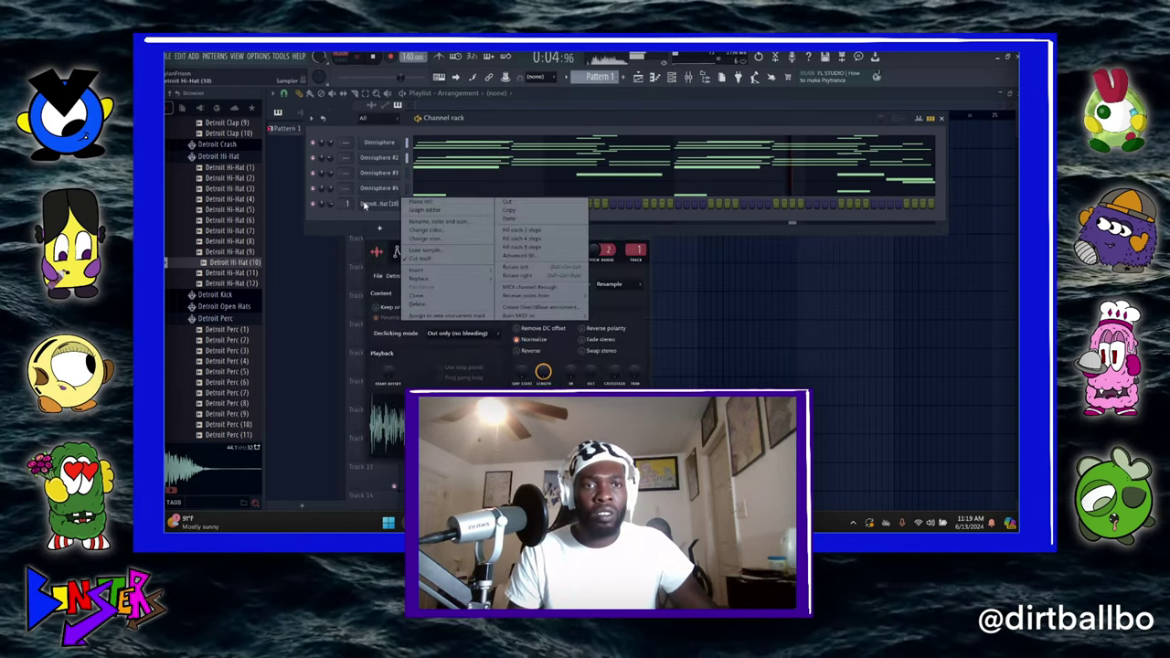
click(512, 231)
- Audition Detroit claps, add Detroit Clap (9) as a new channel and place it on the third beat of every bar
scroll(237, 222, up, 1)
scroll(238, 223, up, 4)
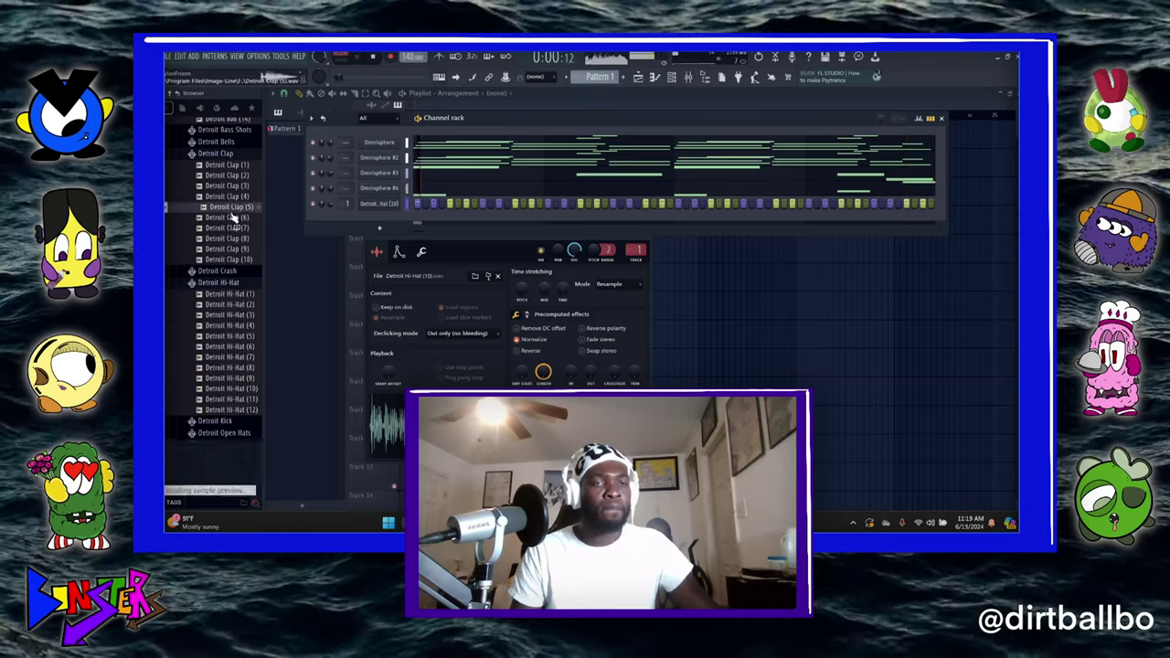
click(245, 260)
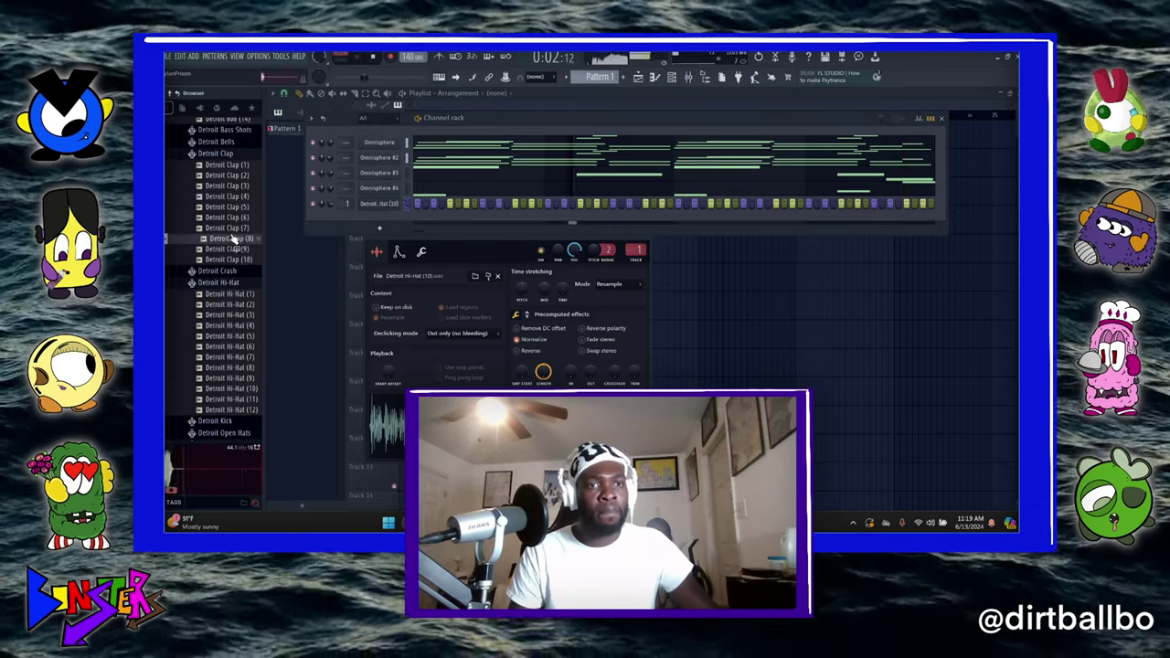
click(239, 251)
drag(242, 254, 451, 227)
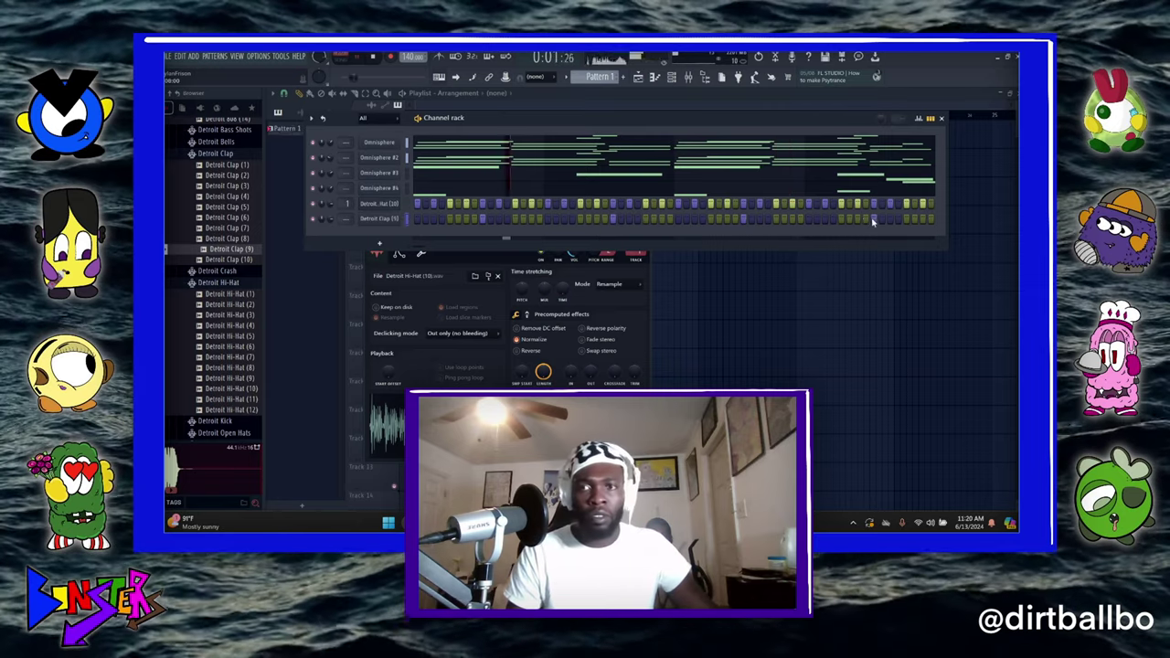
click(384, 219)
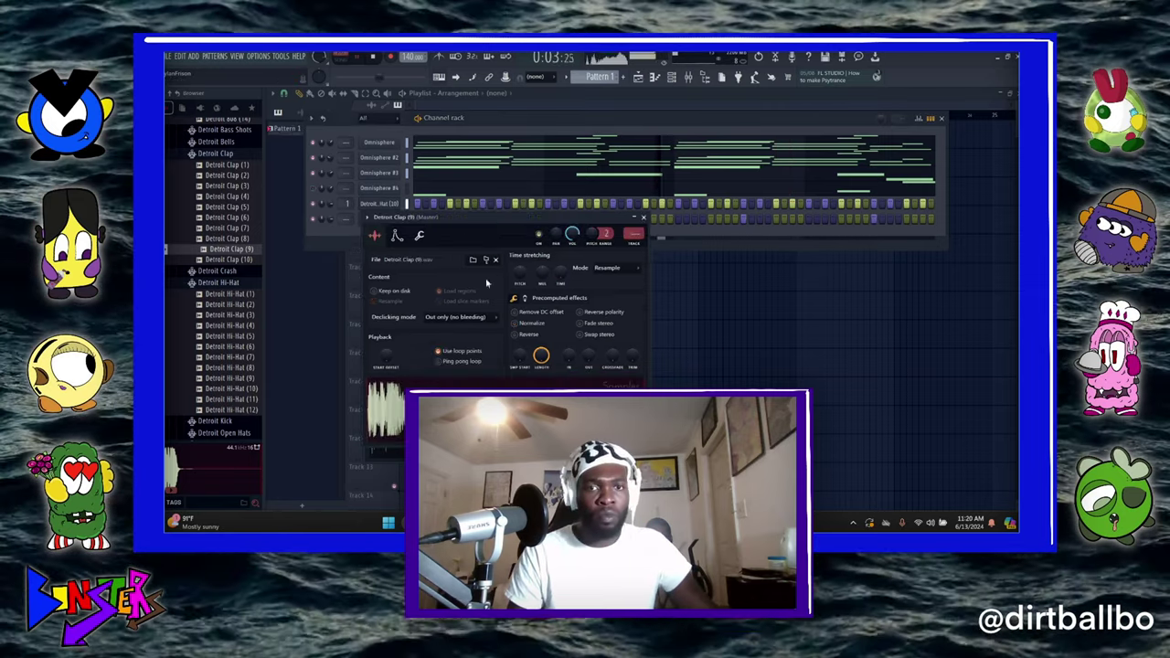
click(640, 215)
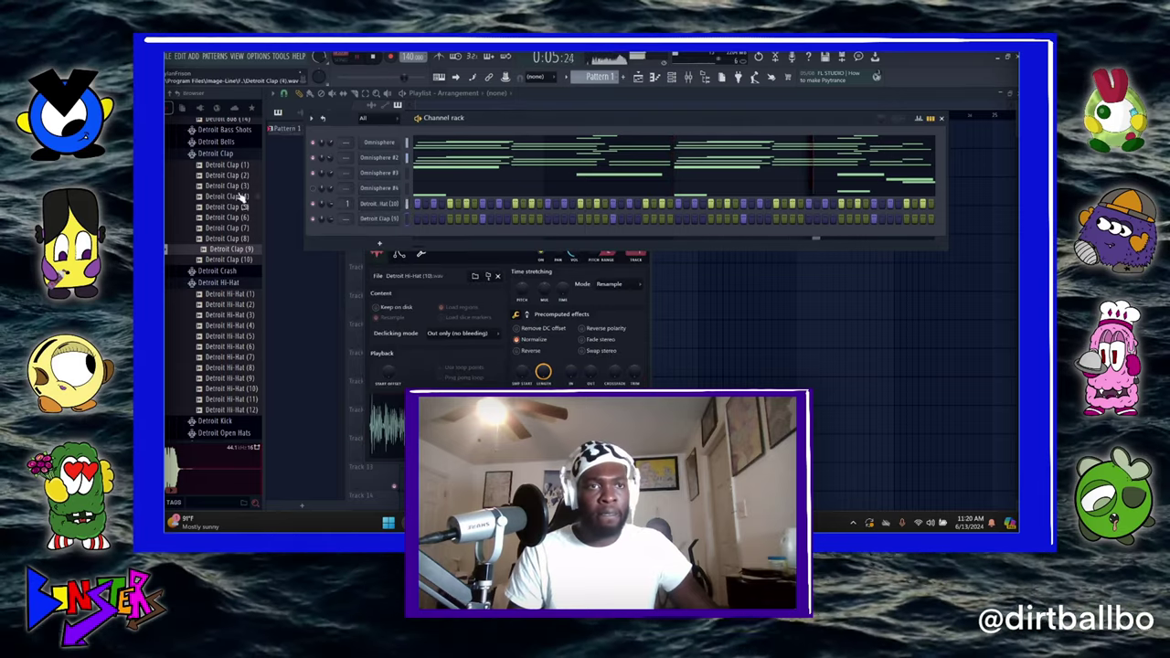
- Add Detroit Clap (3) as a new channel and copy the Detroit Clap (9) steps into it
click(211, 197)
drag(222, 186, 382, 228)
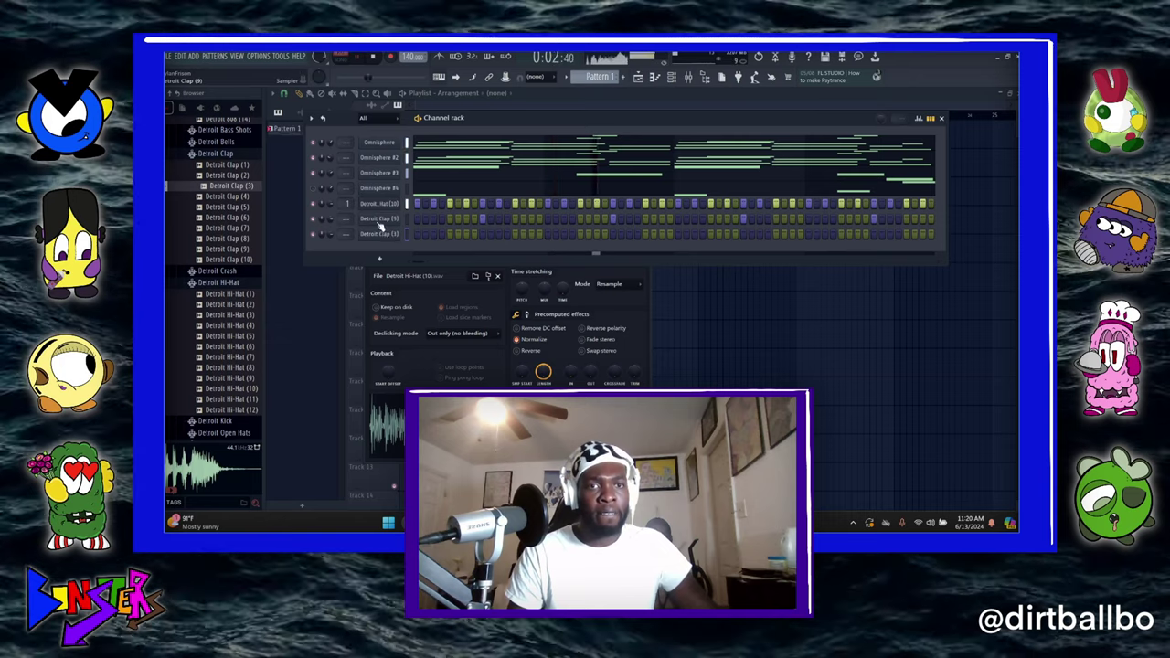
right_click(382, 227)
click(476, 231)
right_click(374, 234)
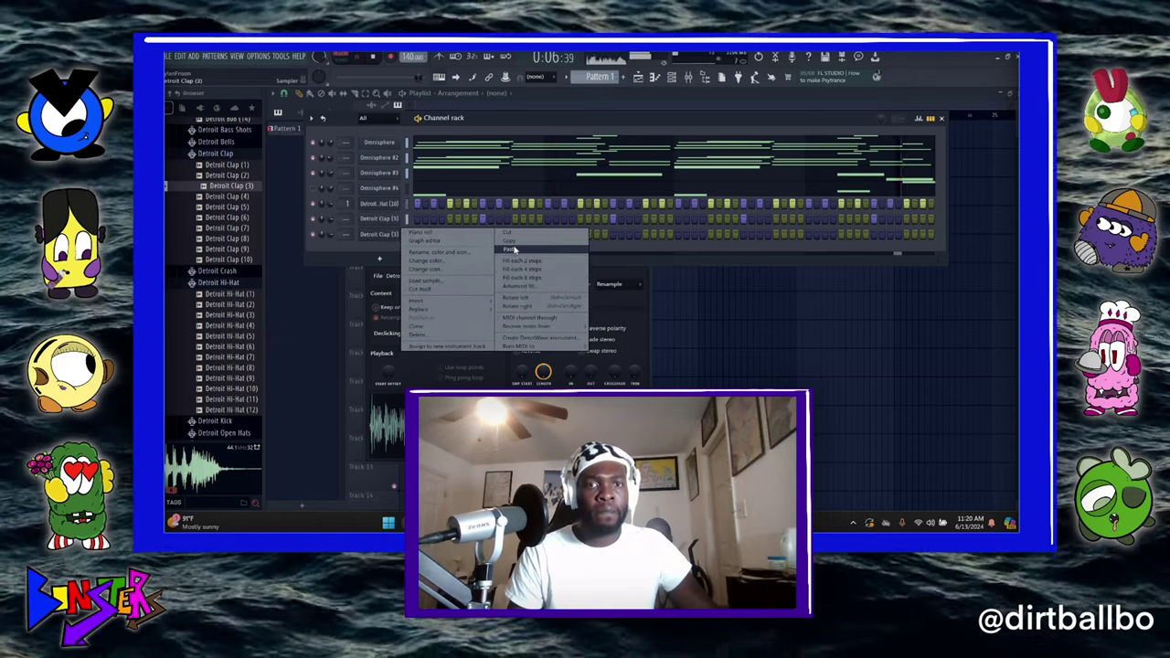
click(517, 260)
click(377, 234)
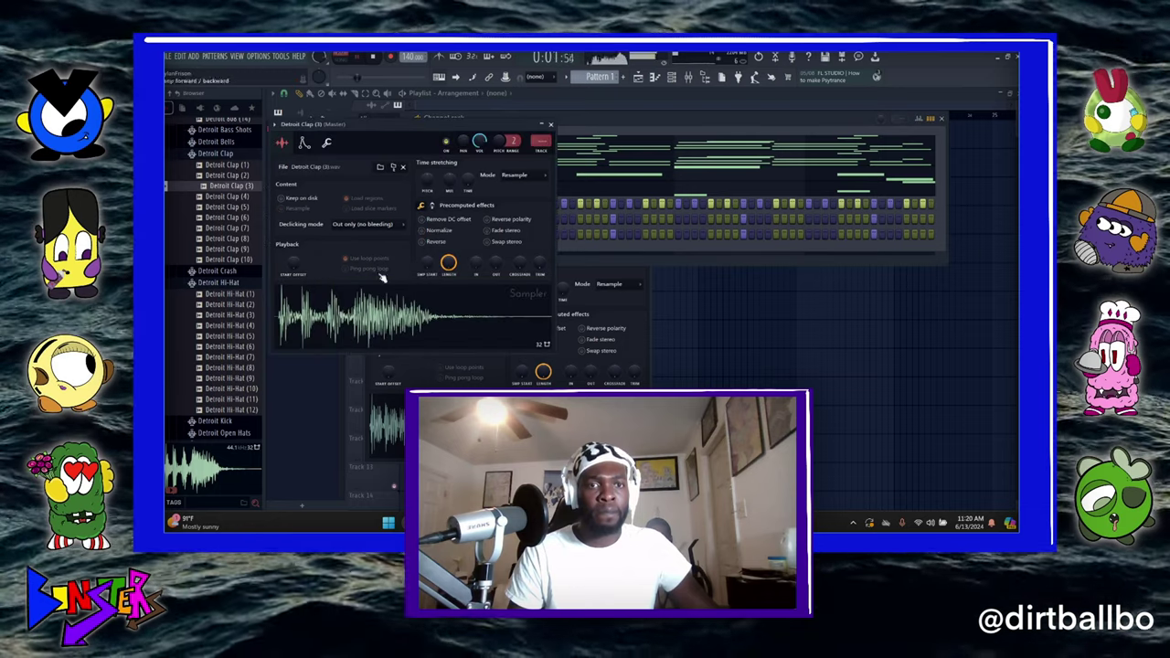
click(552, 126)
- Collapse the Detroit Clap folder and expand the Detroit Open Hats folder in the sample browser
key(KP_Add)
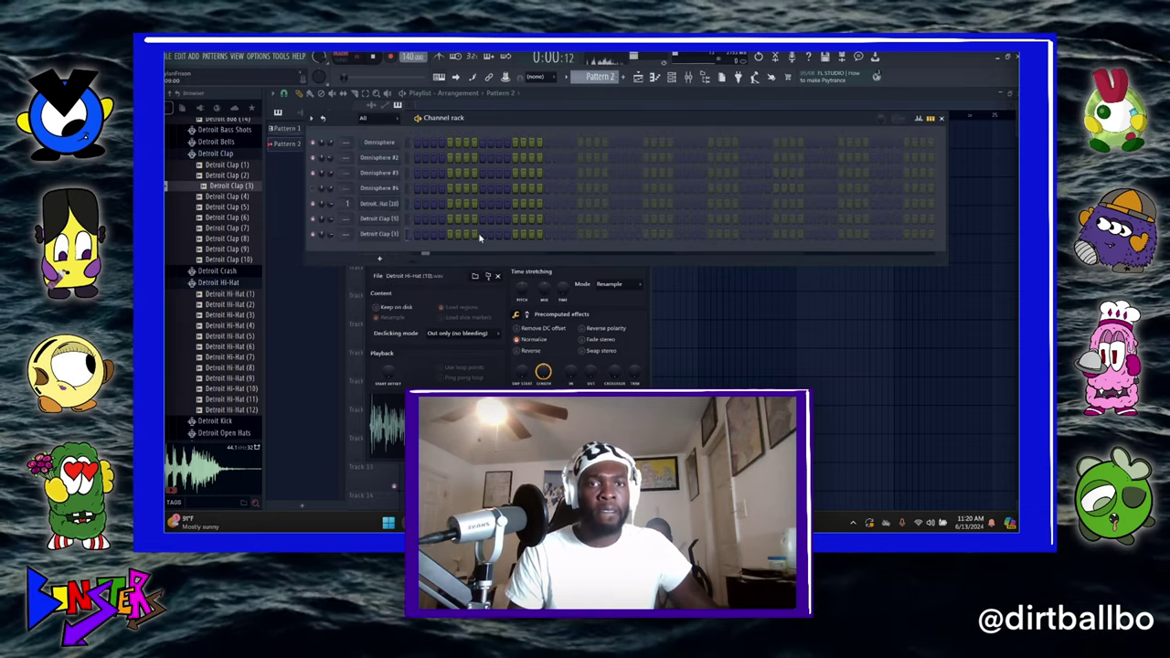
scroll(588, 80, up, 1)
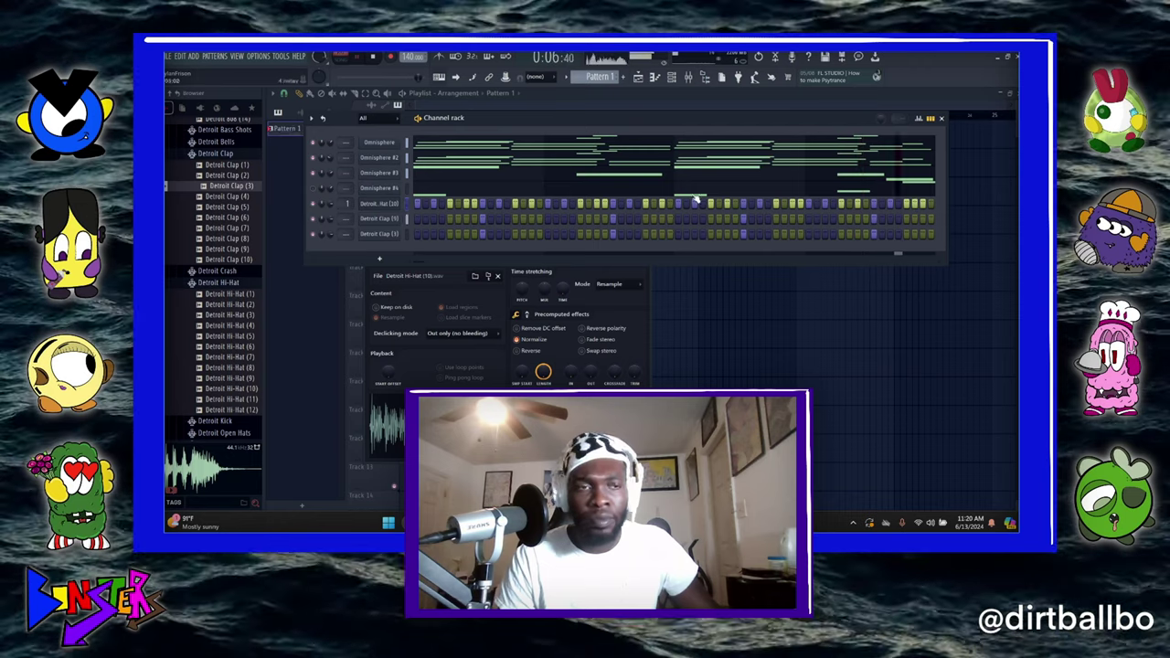
scroll(209, 211, up, 2)
click(214, 220)
scroll(218, 234, up, 2)
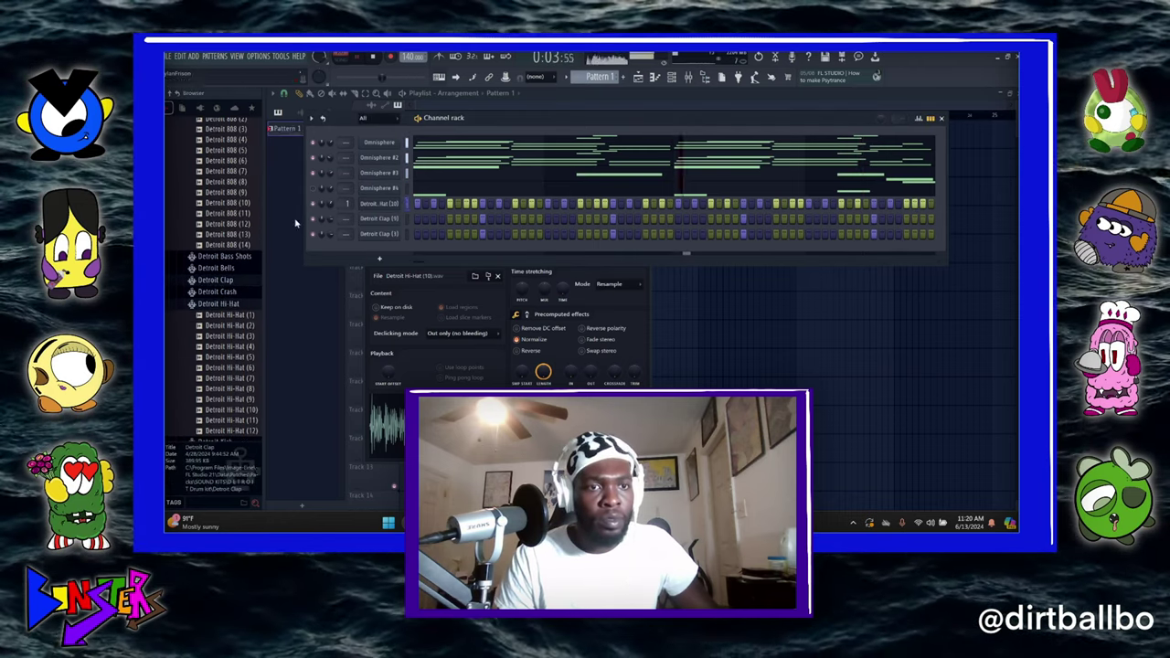
scroll(229, 295, down, 6)
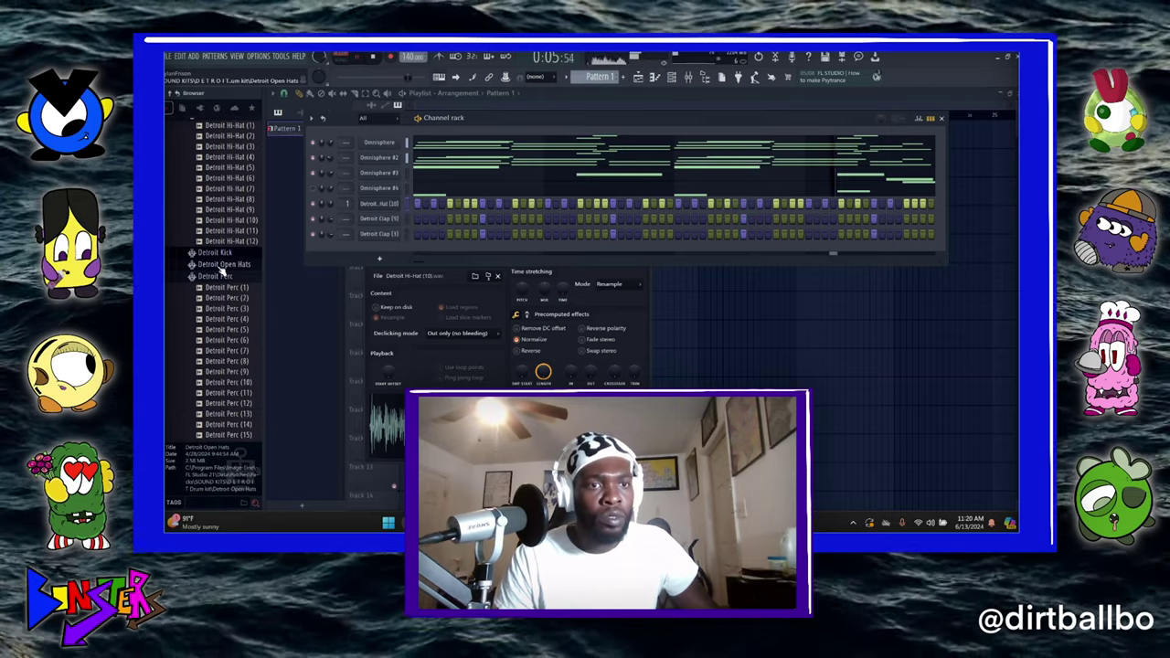
click(220, 265)
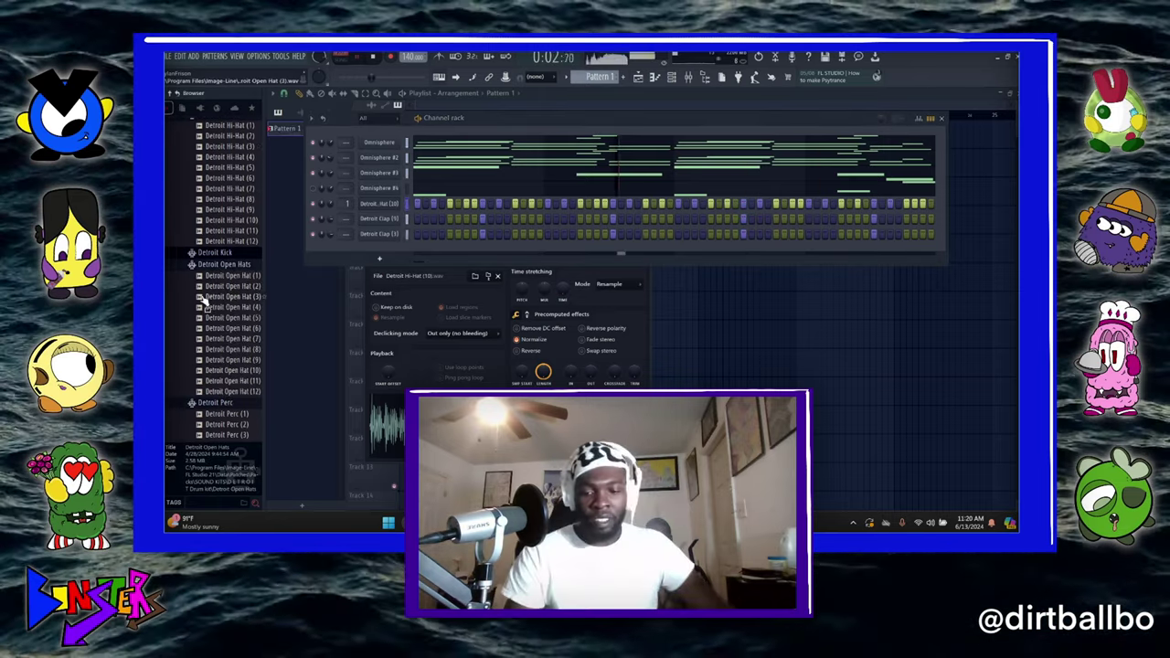
- Audition Detroit open hats, add Detroit Open Hat (10) as a new channel and place hits on steps 1, 33, 45 and 53
click(212, 318)
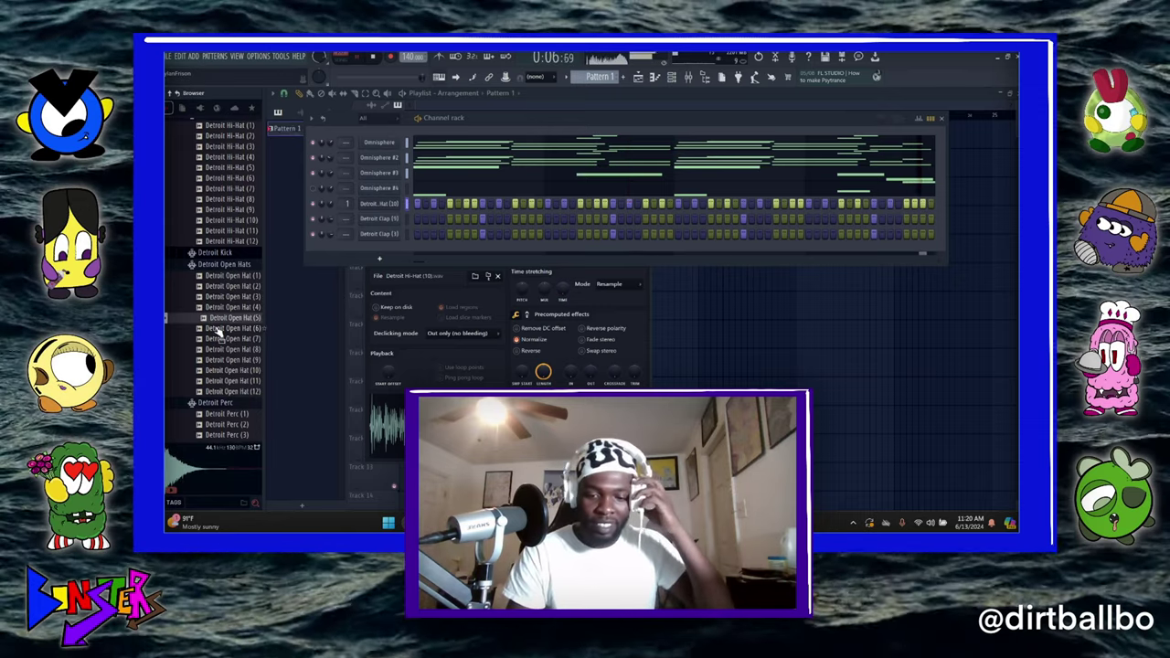
click(221, 371)
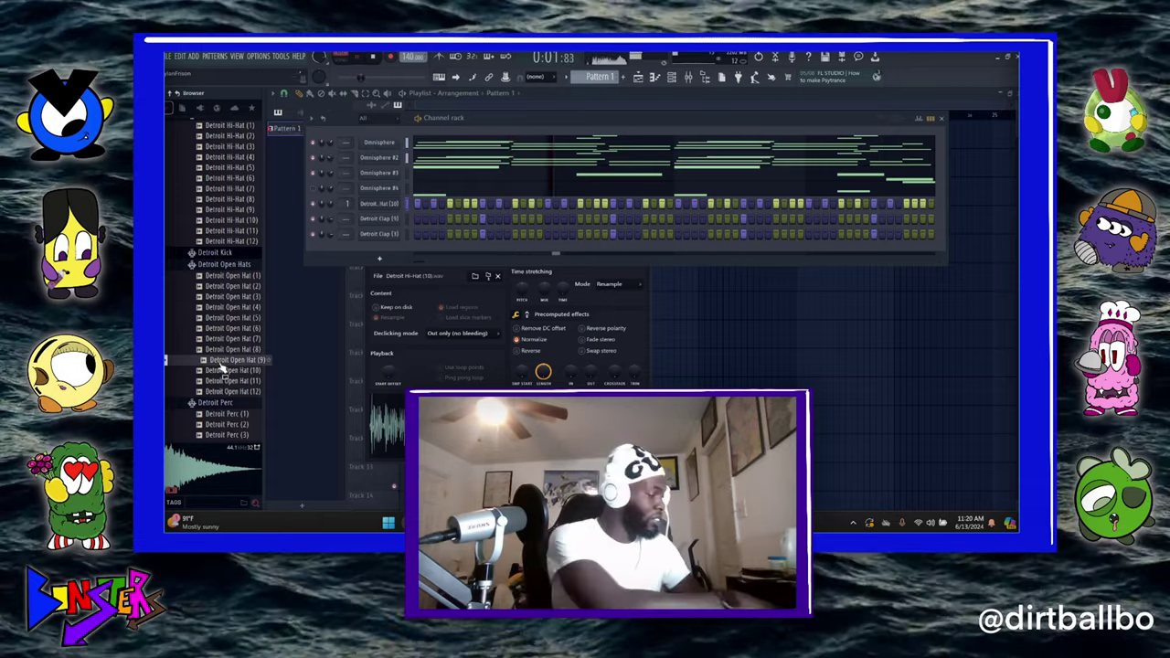
click(222, 381)
click(232, 361)
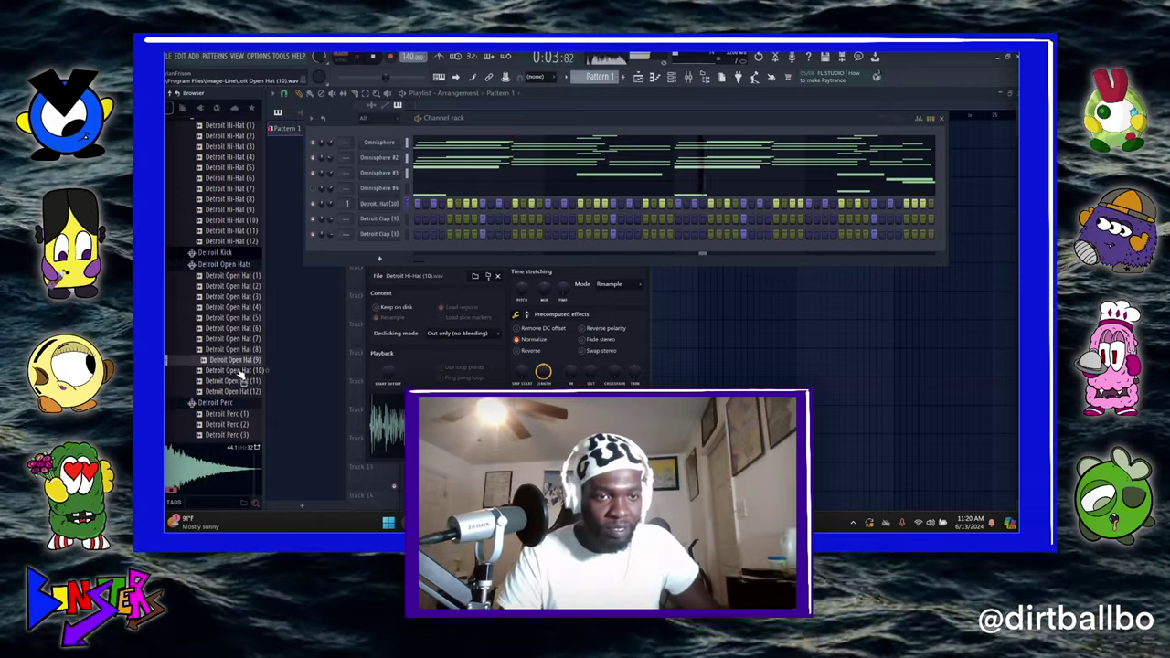
click(239, 371)
drag(239, 375, 446, 250)
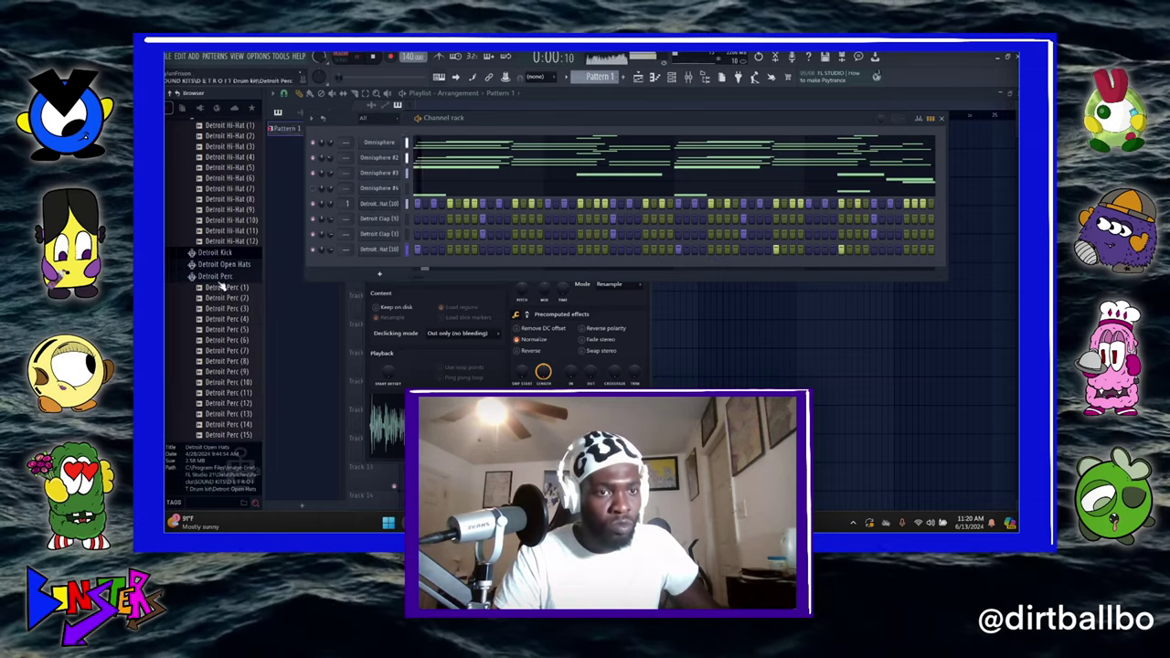
- Audition samples 11 to 14 of the Detroit 808 folder and add Detroit 808 (12) as a new channel
scroll(219, 293, up, 8)
click(219, 289)
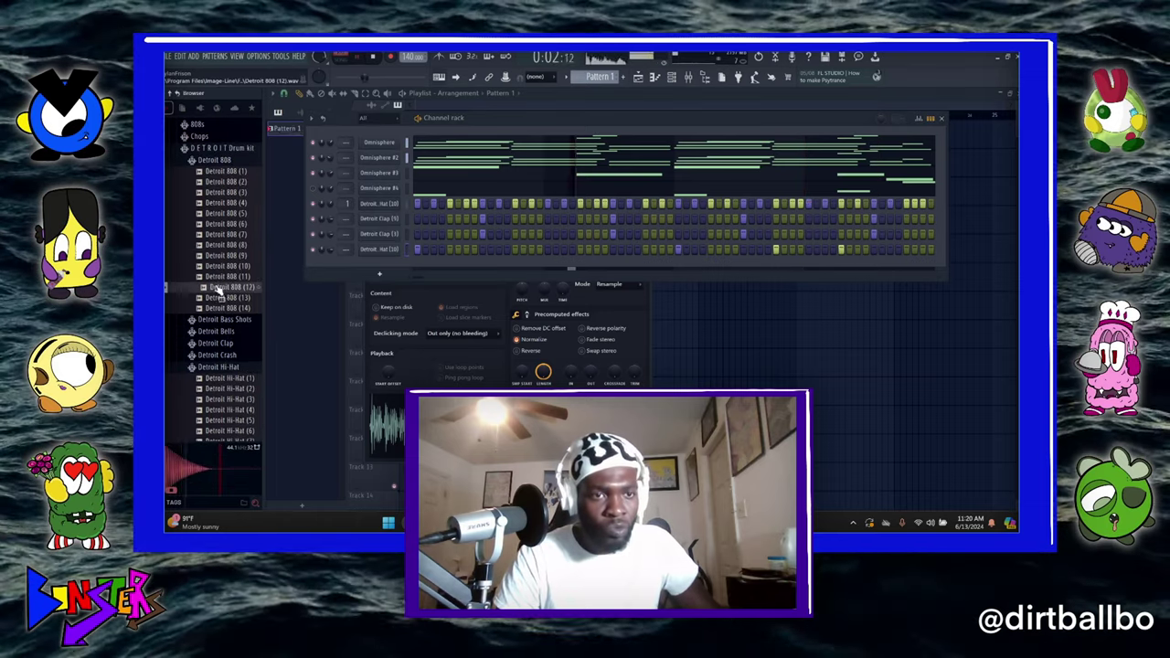
click(223, 298)
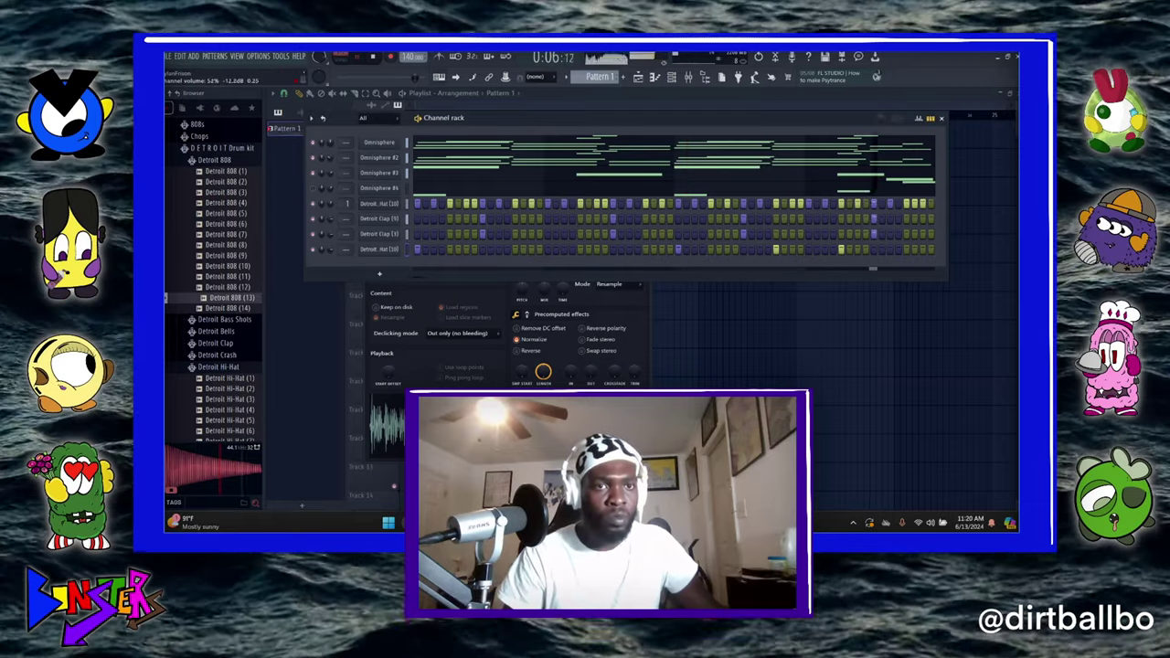
click(224, 308)
click(223, 301)
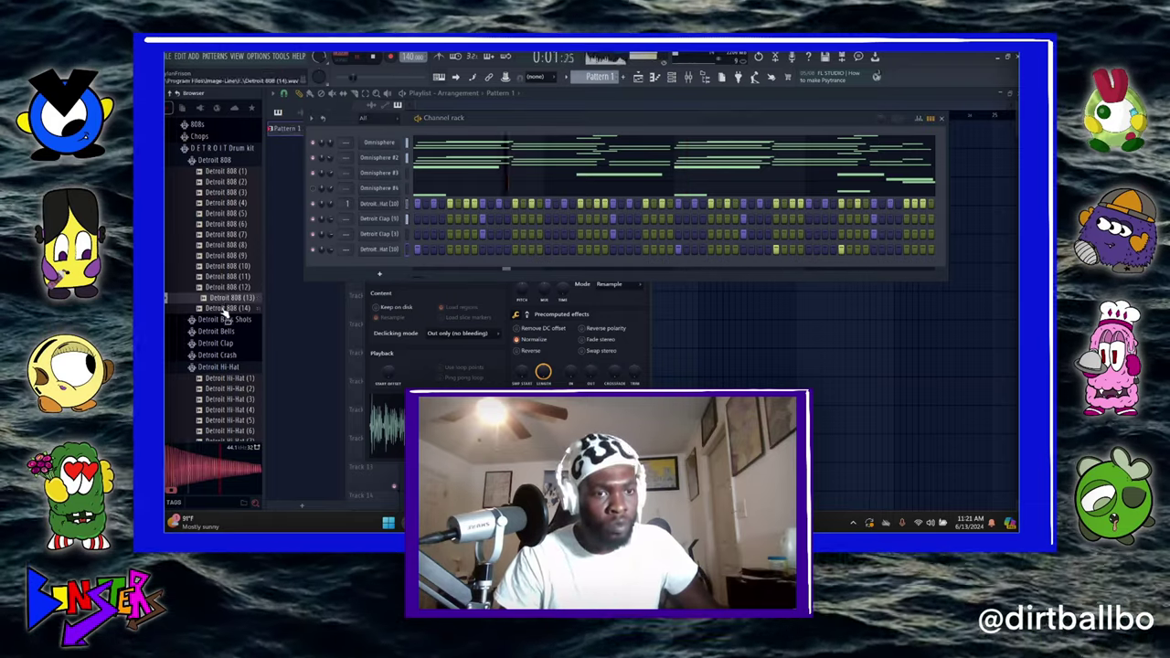
click(224, 309)
click(224, 300)
click(227, 308)
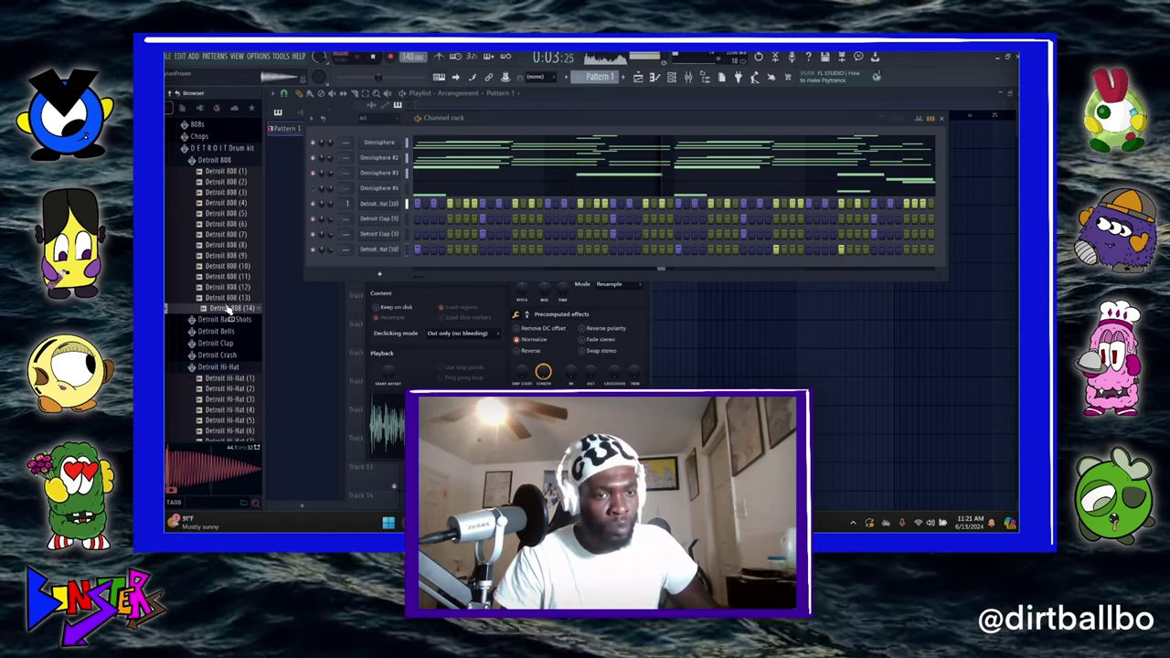
click(220, 287)
click(206, 276)
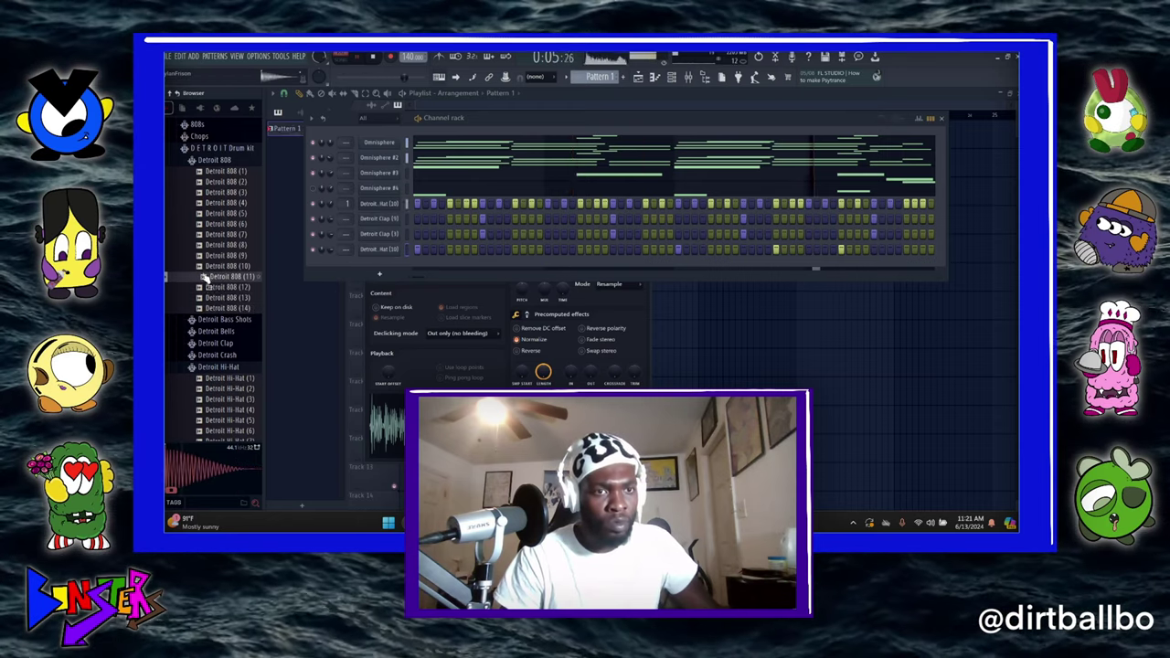
click(208, 288)
drag(208, 291, 384, 274)
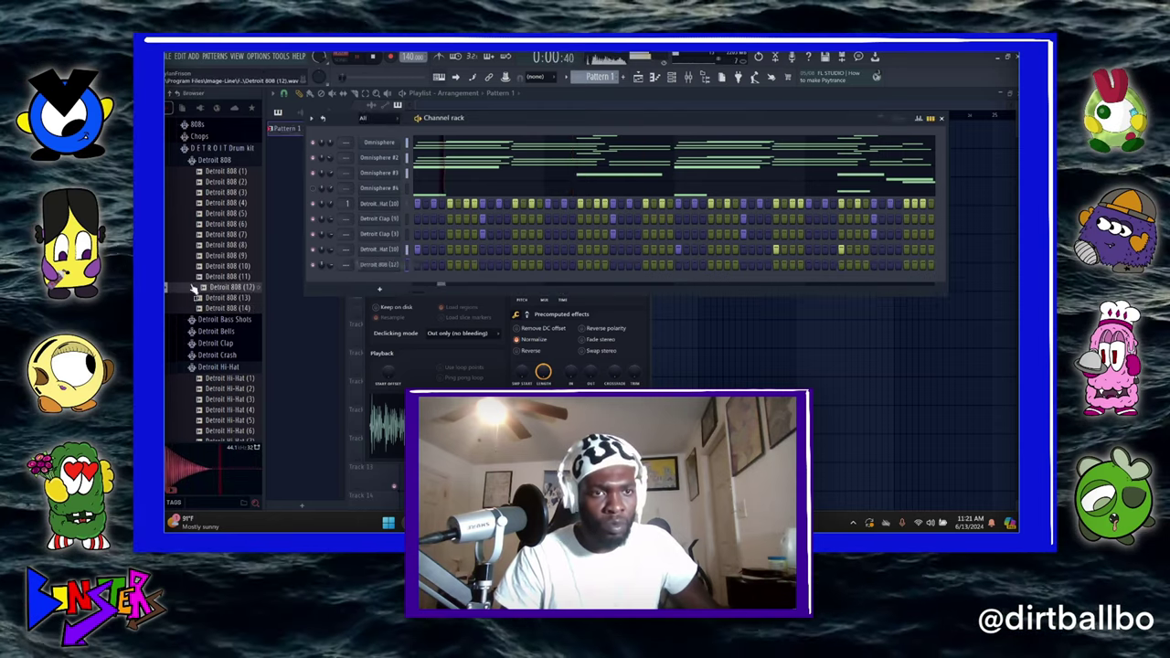
- Replace the 808 channel's sample with Detroit 808 (11), with Normalize and Cut itself enabled
click(205, 276)
drag(206, 280, 384, 274)
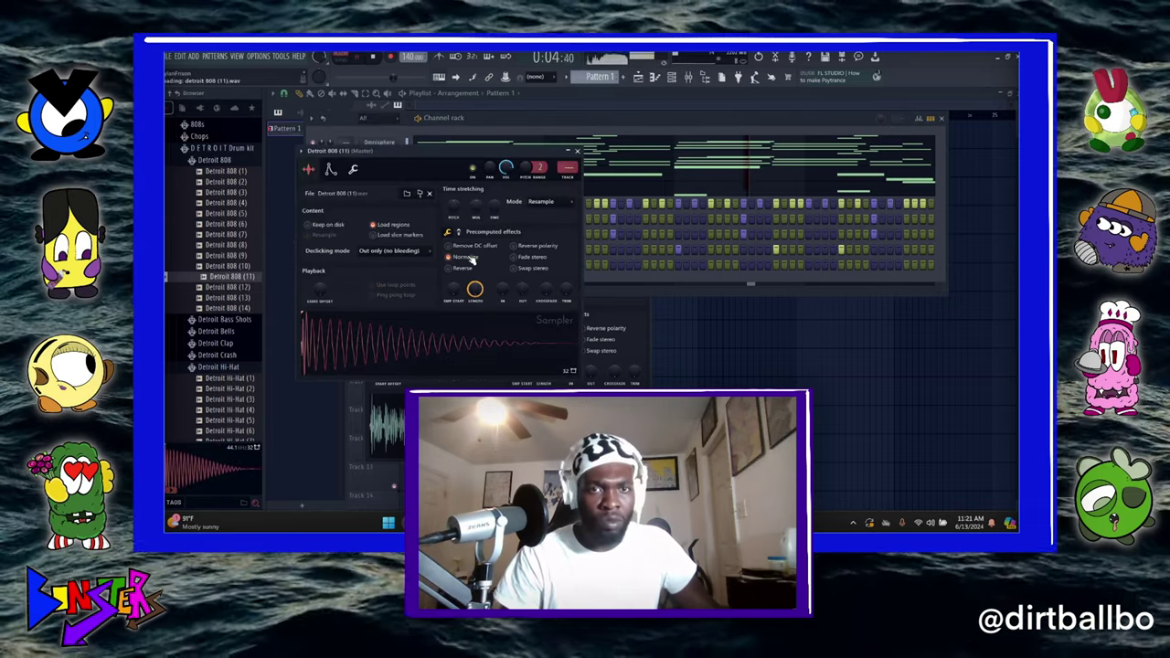
right_click(400, 263)
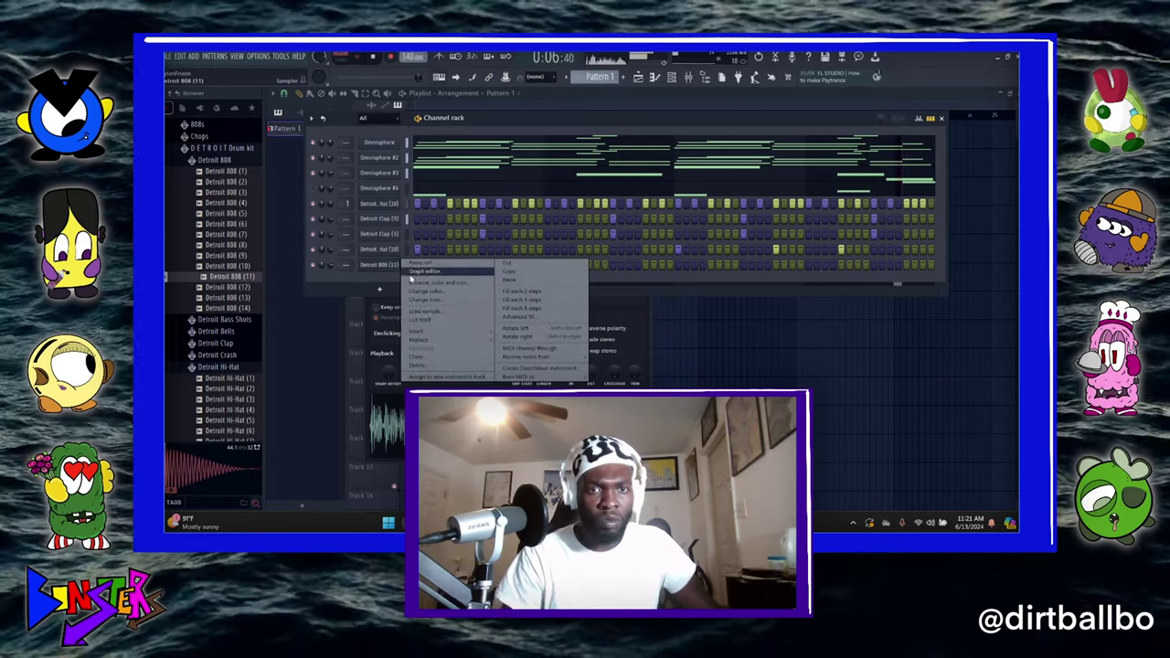
click(420, 320)
- In the piano roll of Detroit 808 (11), place one-beat E5 notes on beats 1 and 4 of bars 1 and 3
right_click(400, 262)
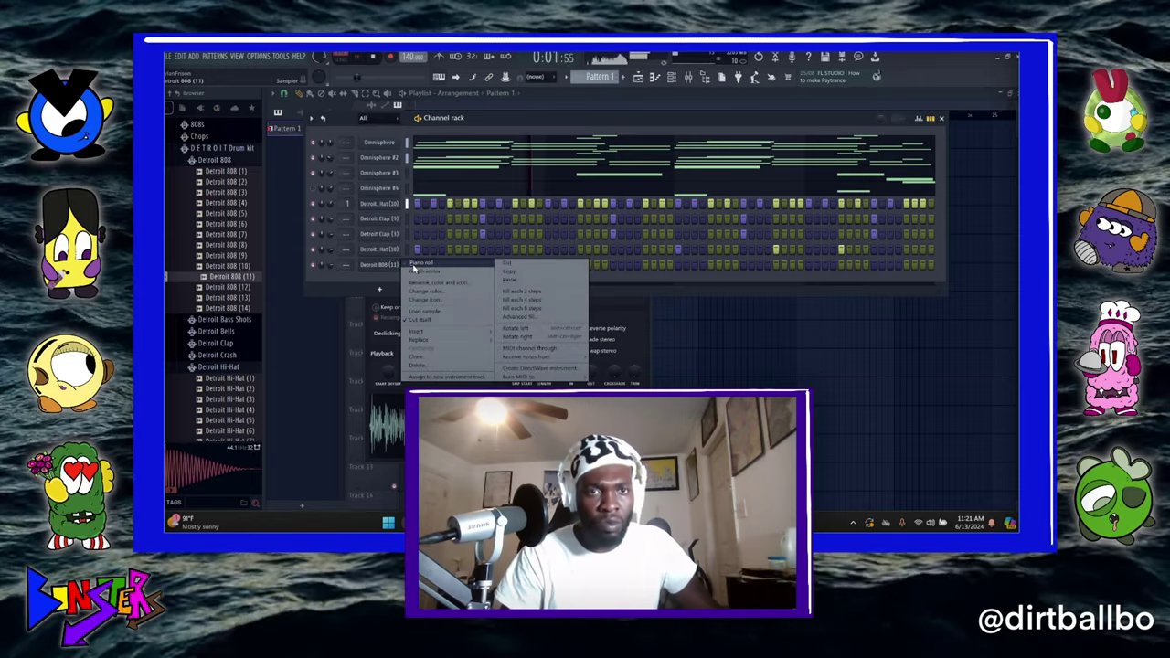
click(414, 266)
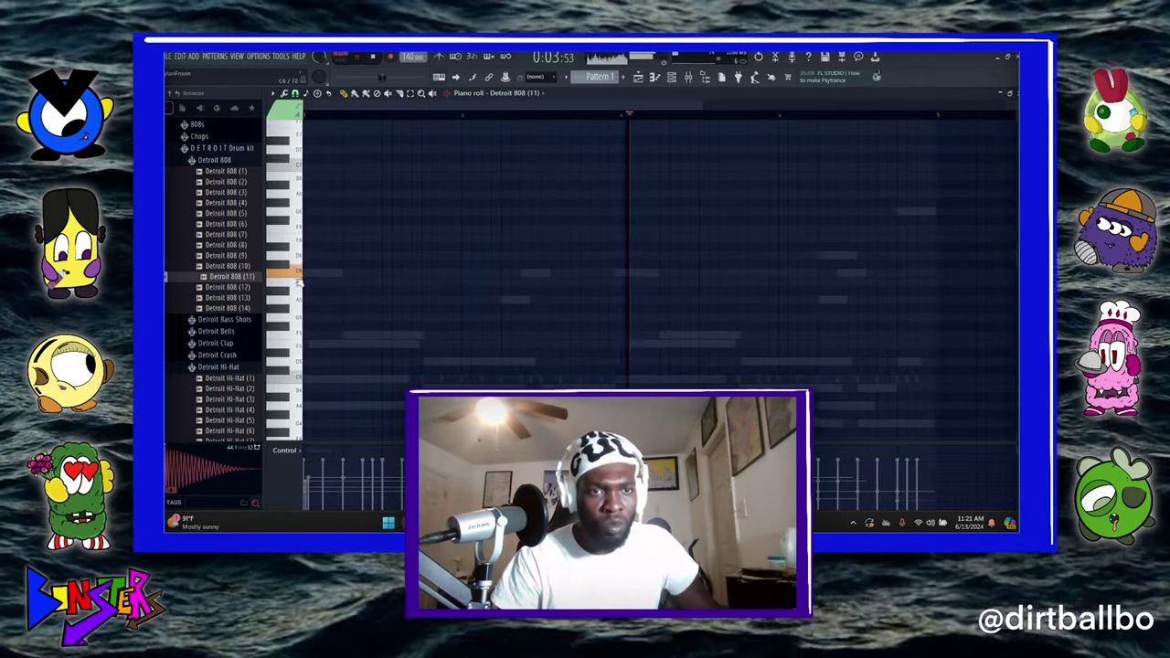
scroll(300, 288, down, 3)
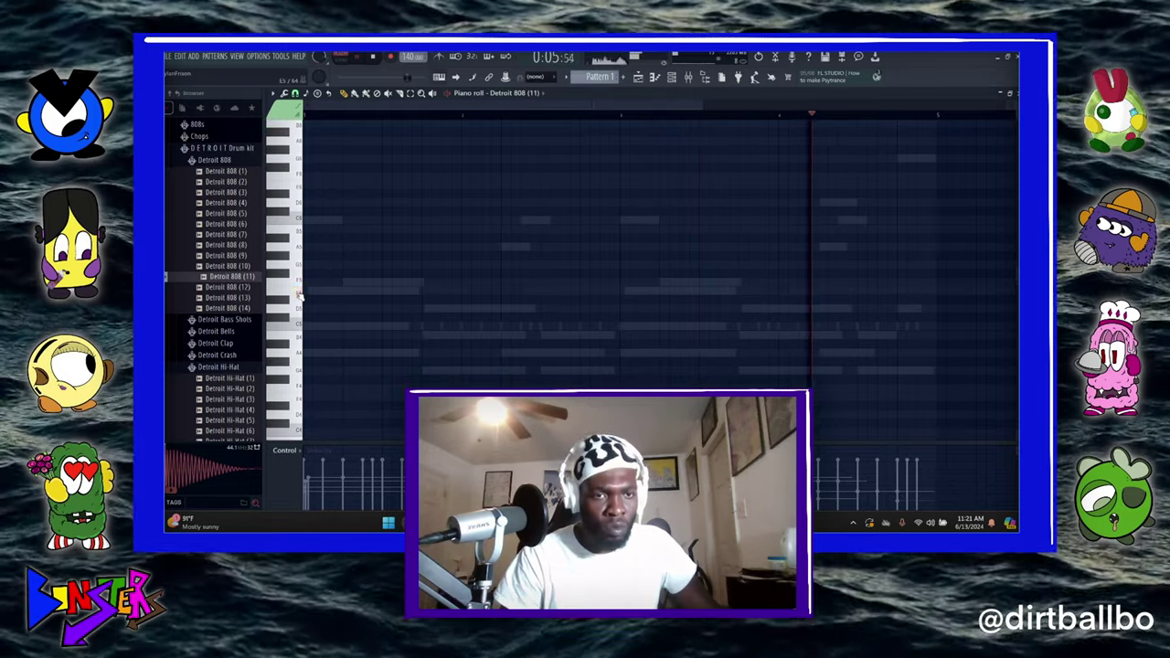
click(309, 293)
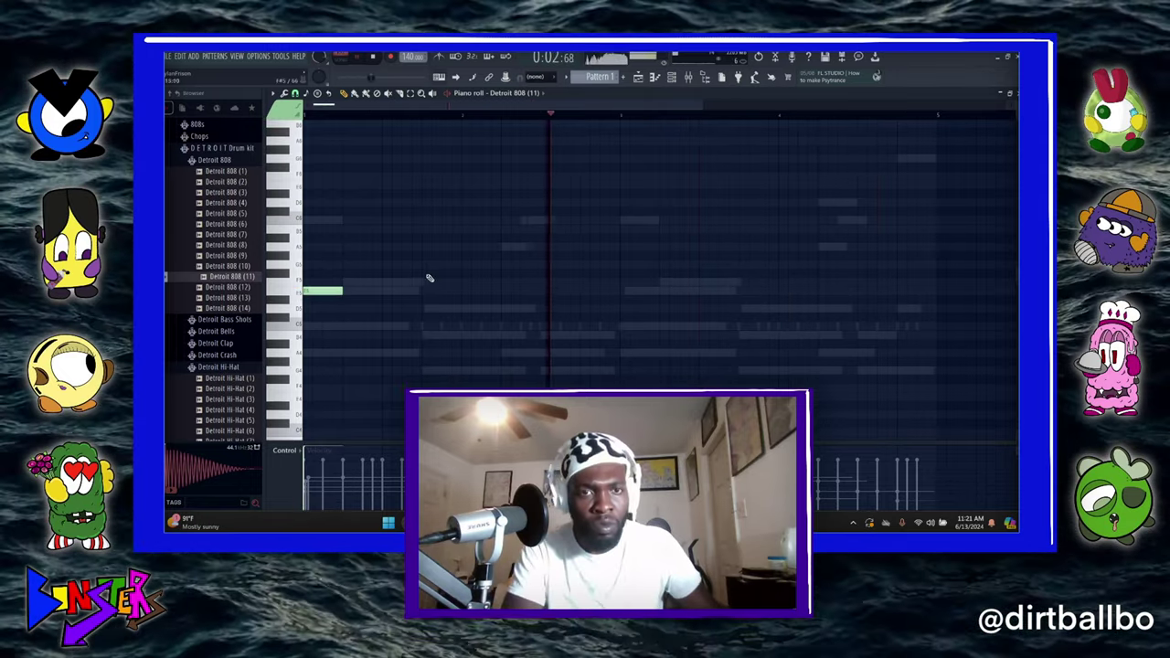
click(430, 291)
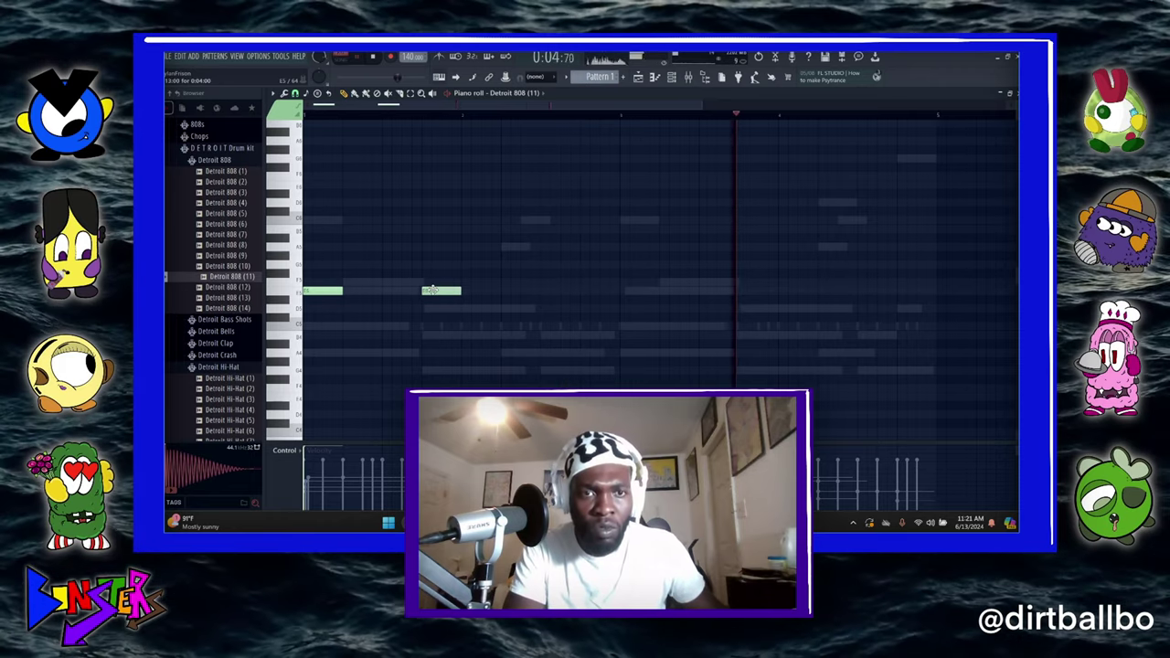
click(639, 291)
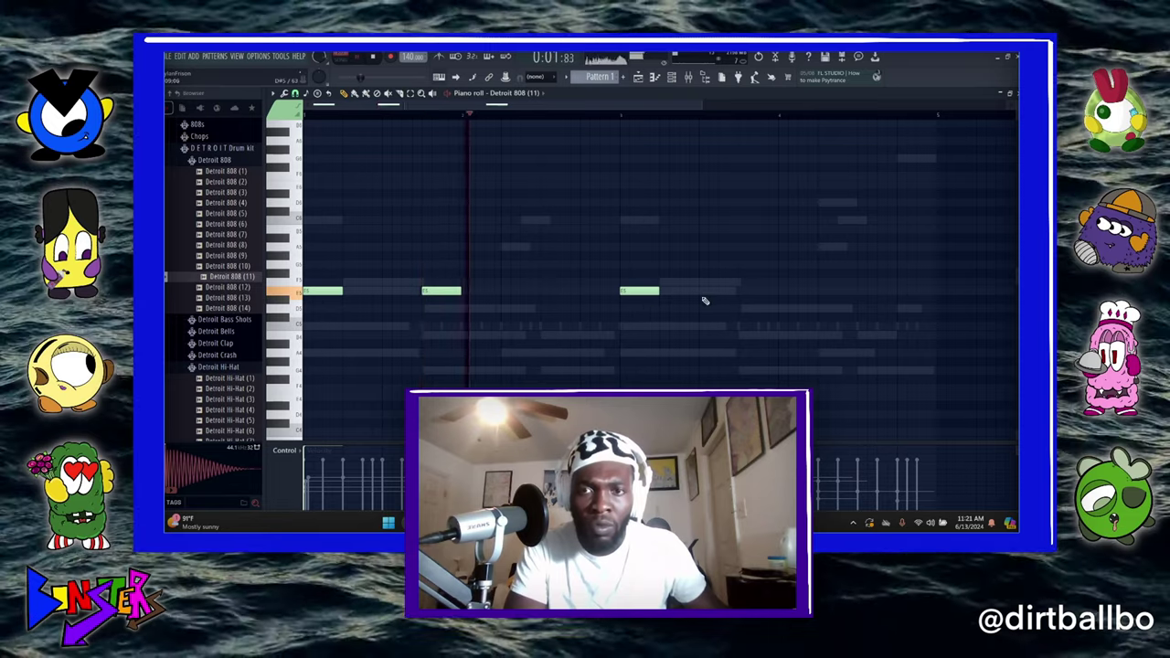
click(743, 291)
- Add one-beat C5 notes at step 7 of bar 3 and steps 5 and 11 of bar 4, and close the piano roll
click(699, 248)
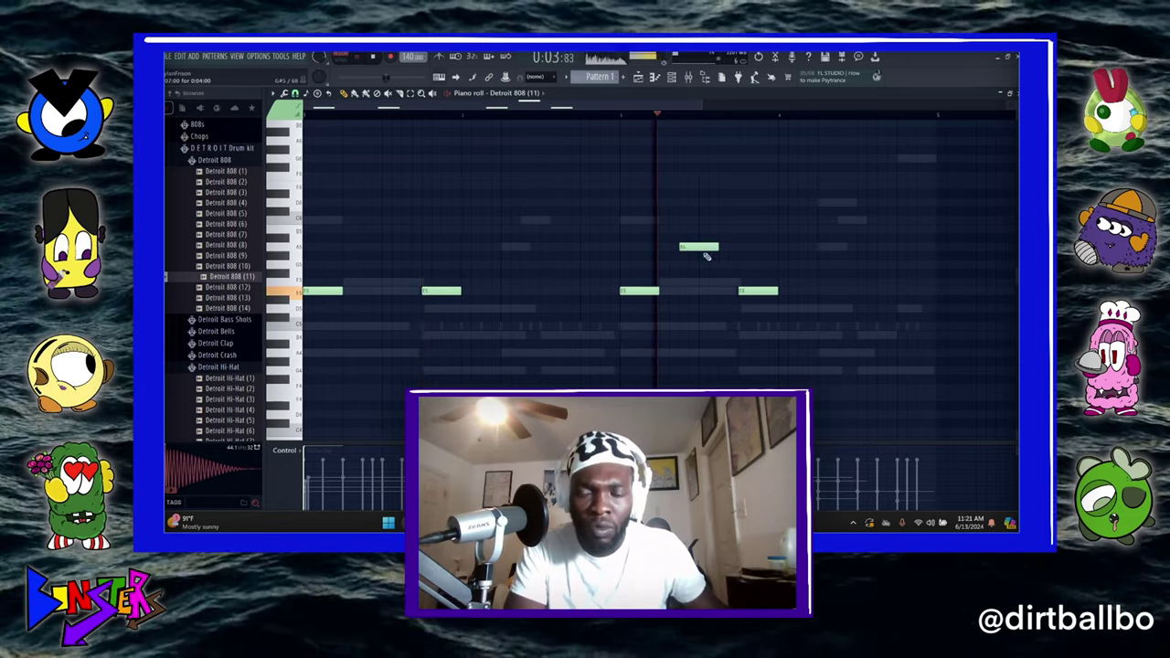
drag(685, 250, 686, 330)
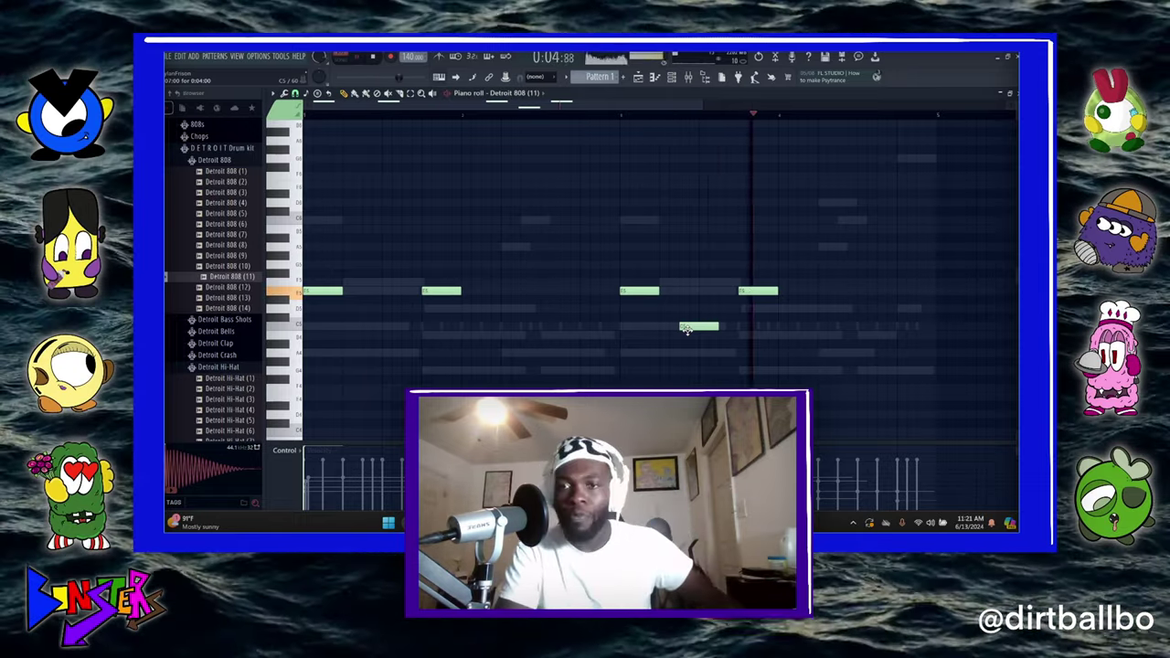
click(825, 327)
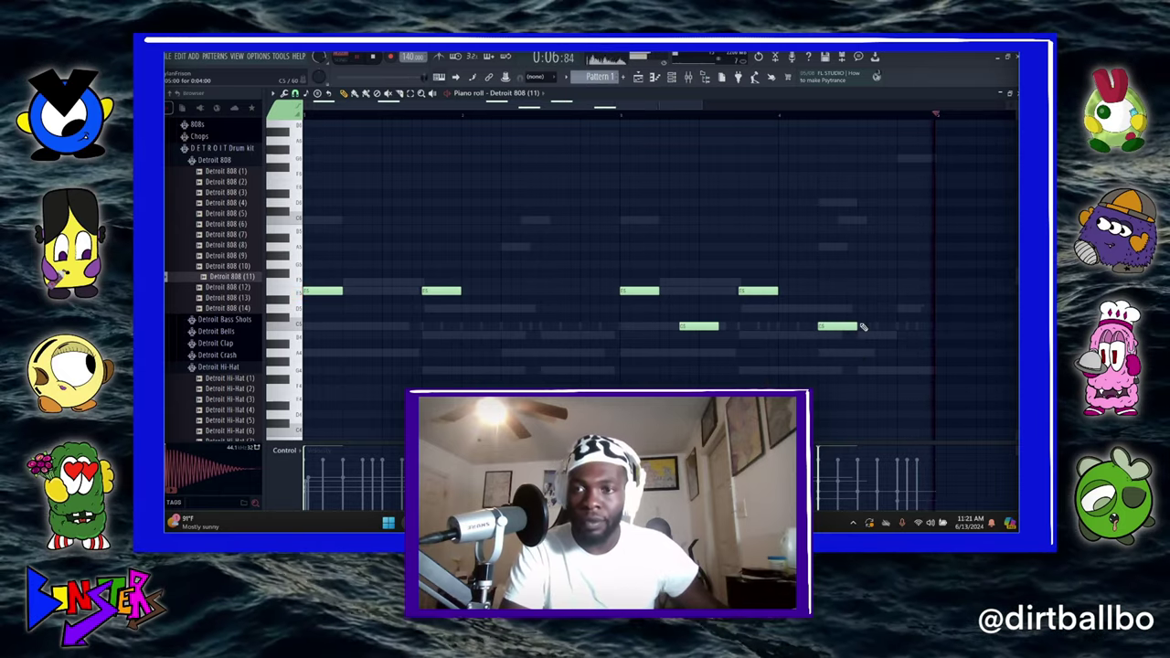
click(883, 327)
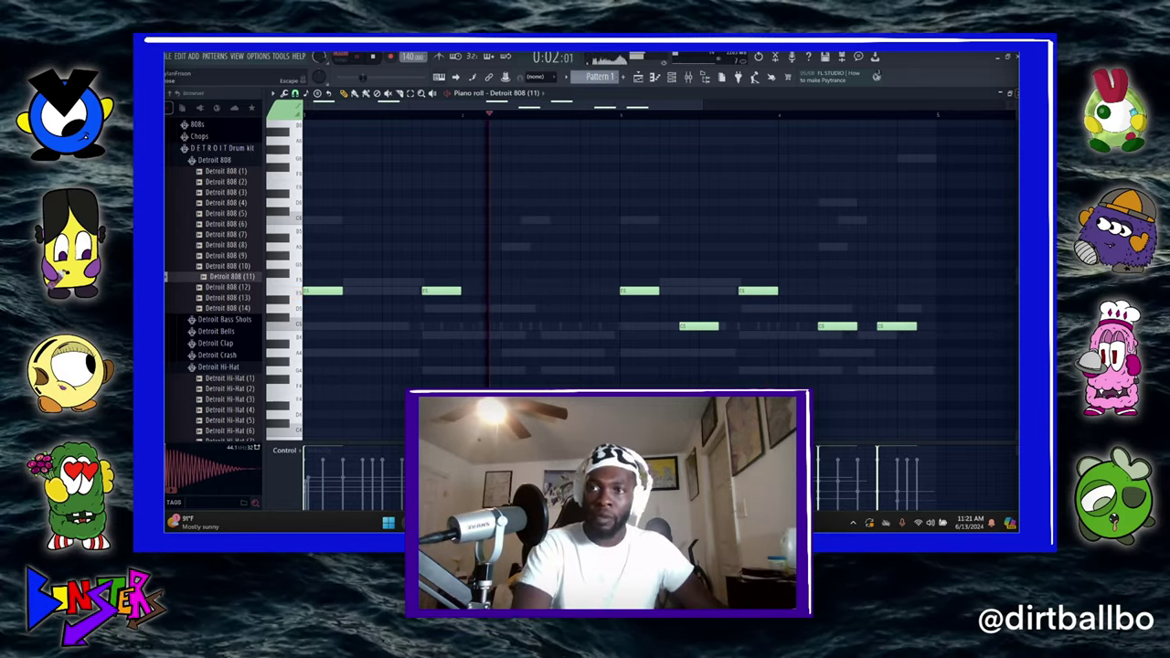
click(1016, 94)
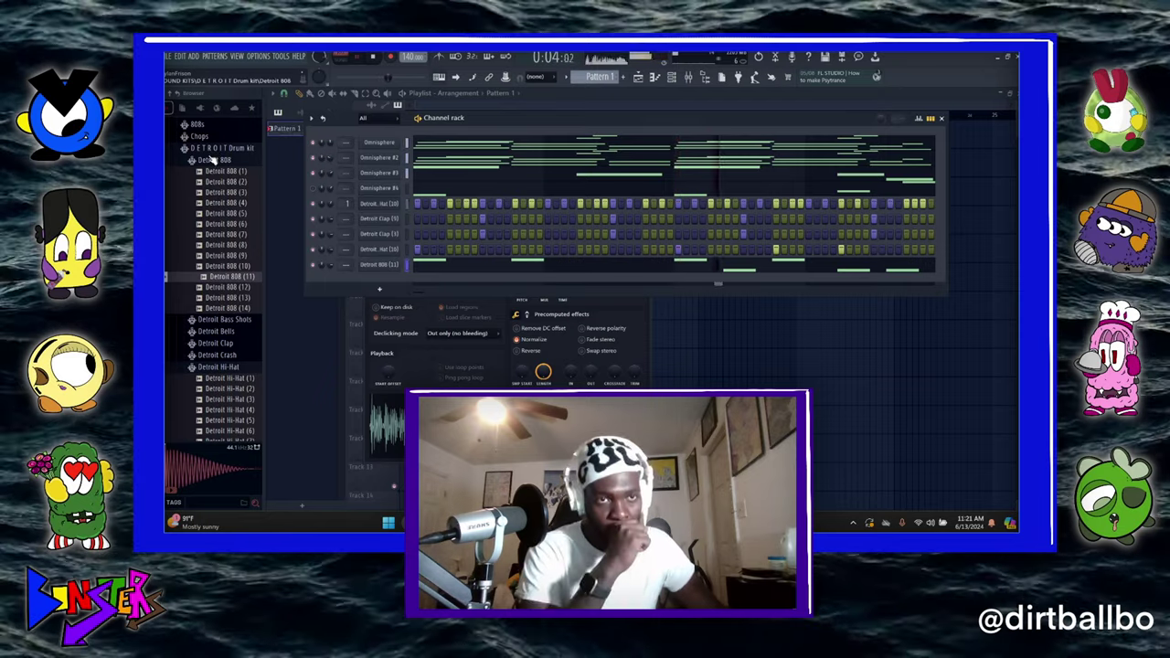
- Collapse the Detroit 808 and Detroit Hi-Hat folders in the sample browser
click(214, 160)
scroll(216, 174, up, 3)
scroll(219, 196, up, 1)
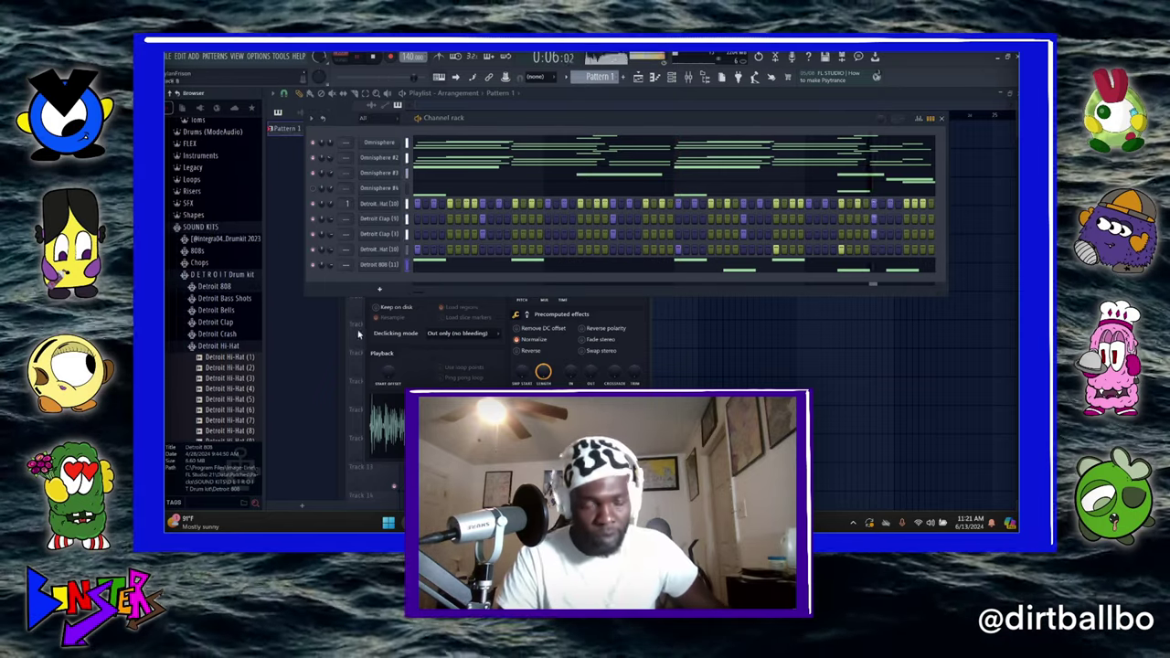
scroll(219, 293, down, 4)
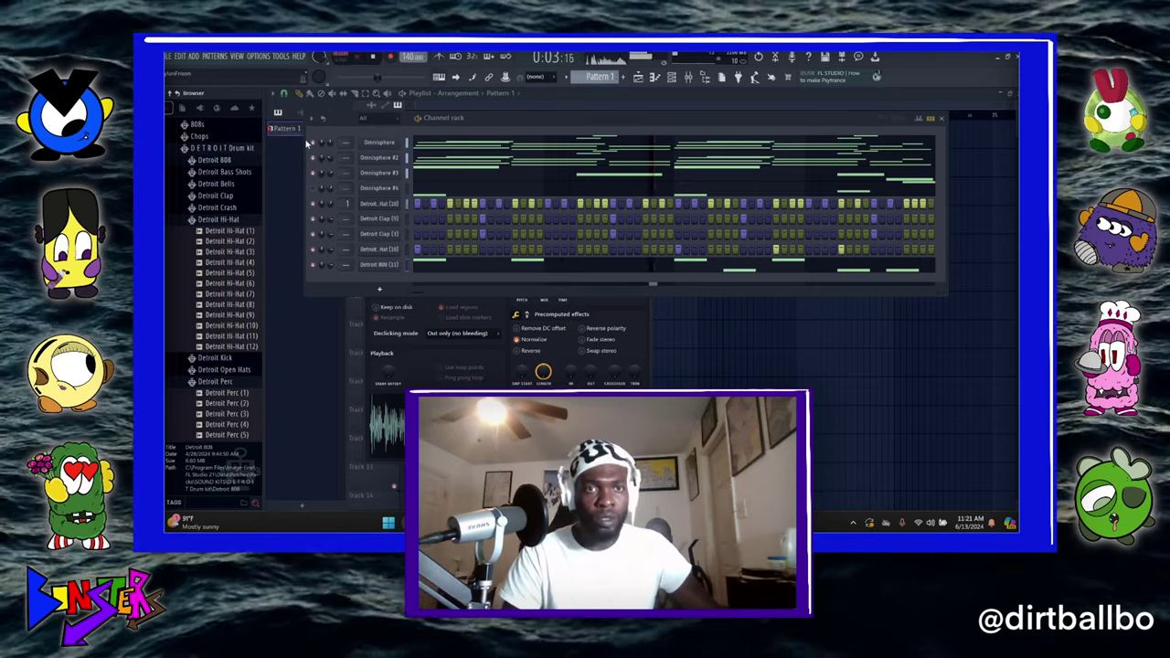
click(218, 219)
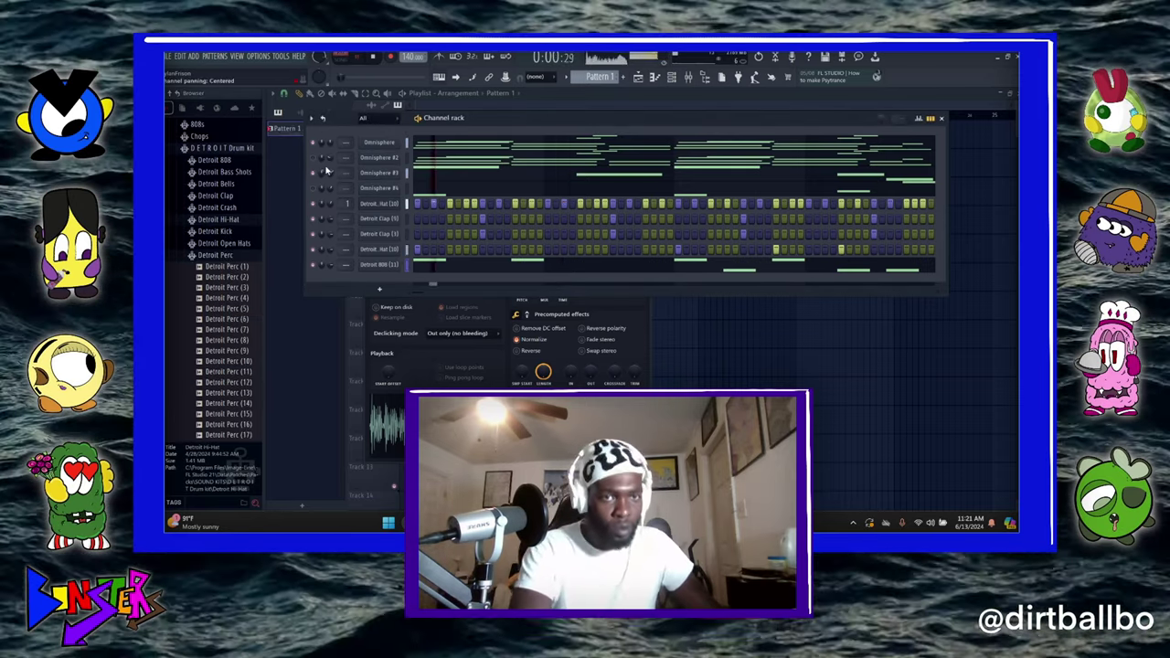
- Preview the Detroit Bells samples and add Detroit Bell (2) as a new channel with Cut itself enabled
click(377, 159)
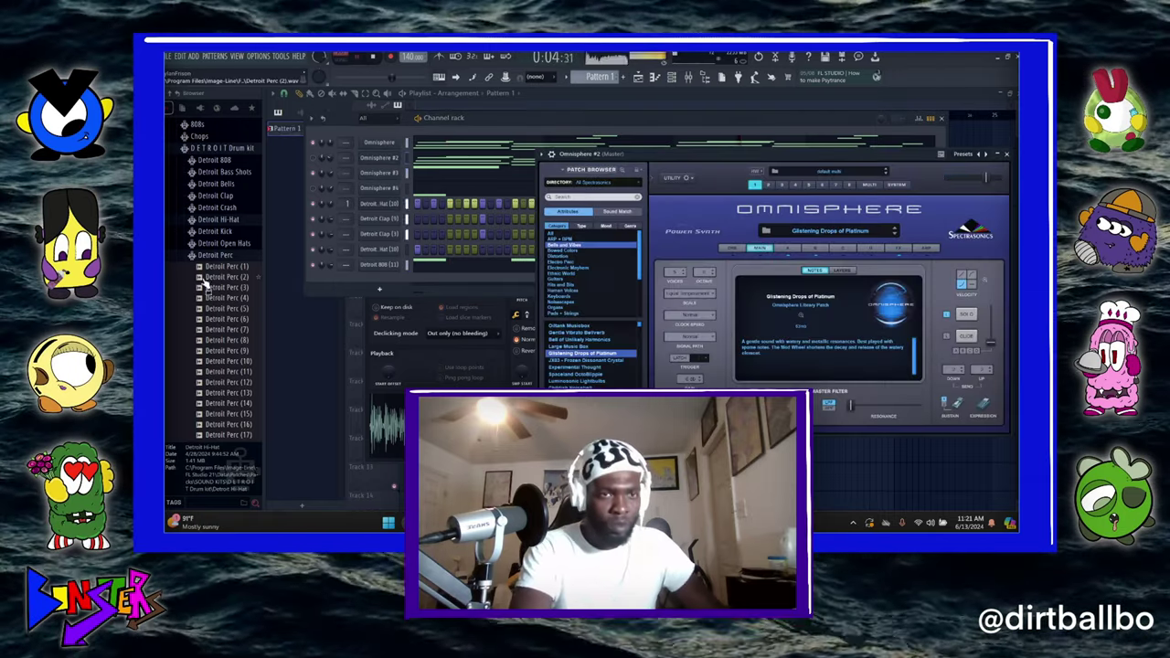
click(220, 185)
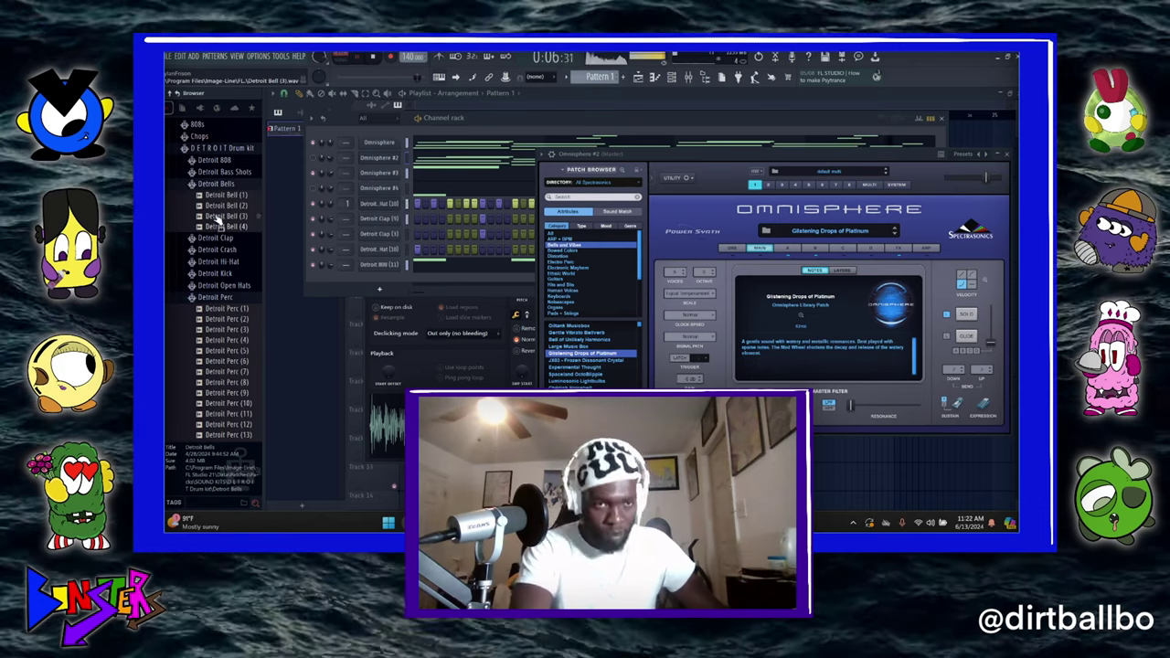
click(219, 217)
click(223, 206)
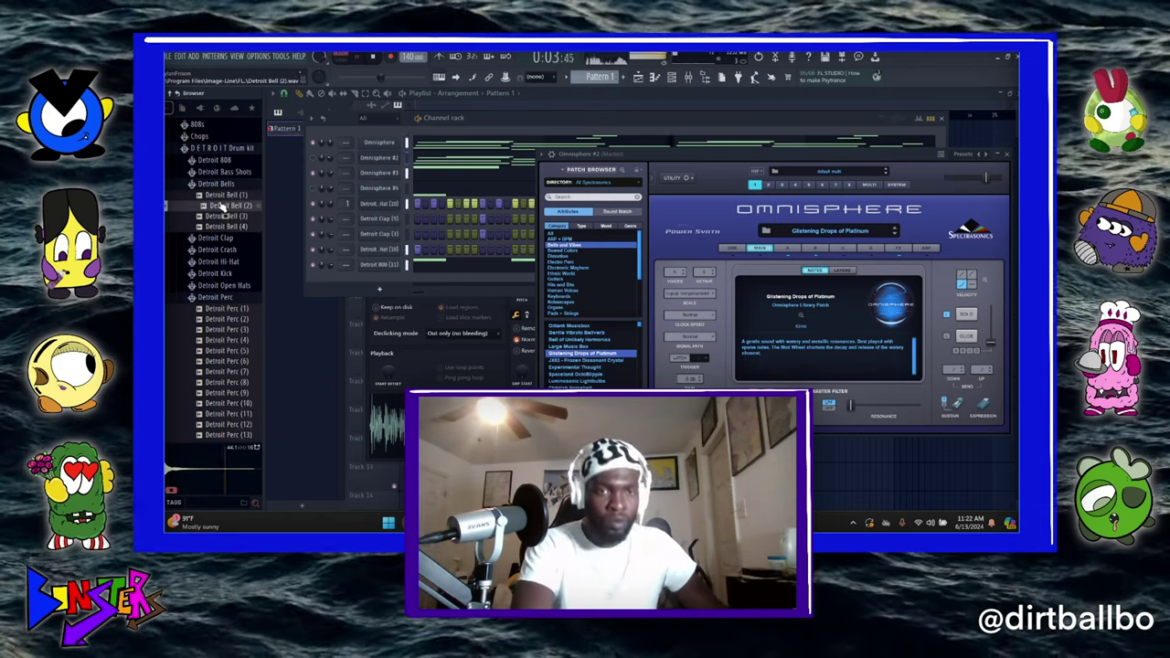
drag(395, 311, 392, 279)
right_click(408, 277)
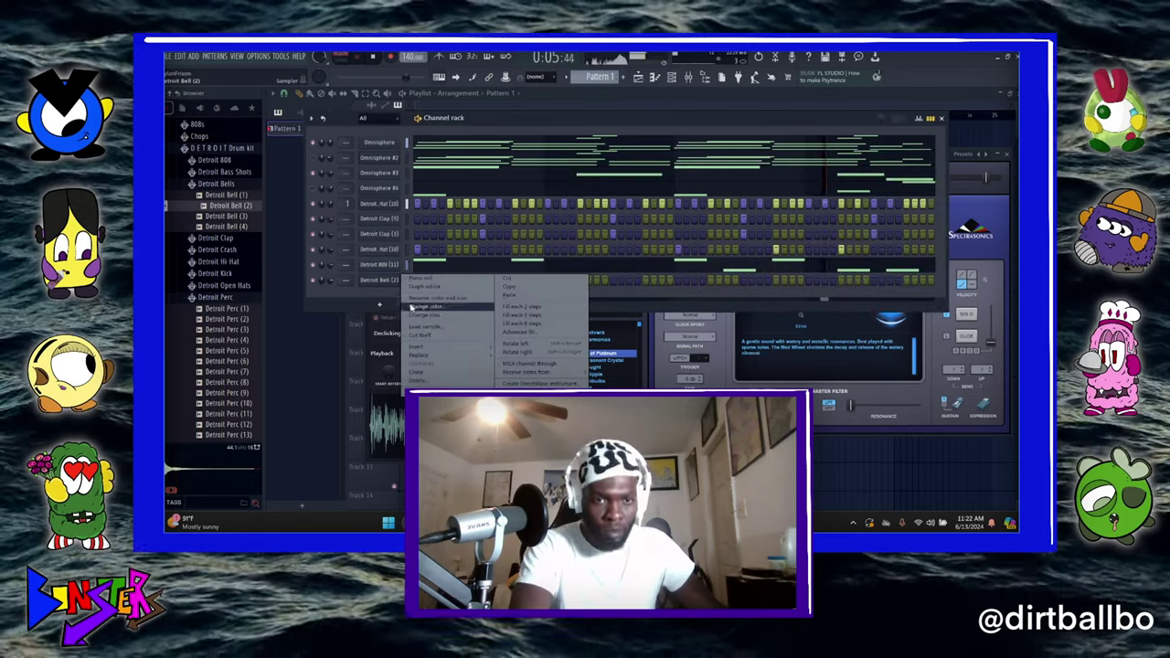
click(415, 337)
- In the piano roll of Detroit Bell (2), place a one-beat C5 note at the start of bar 1
right_click(400, 278)
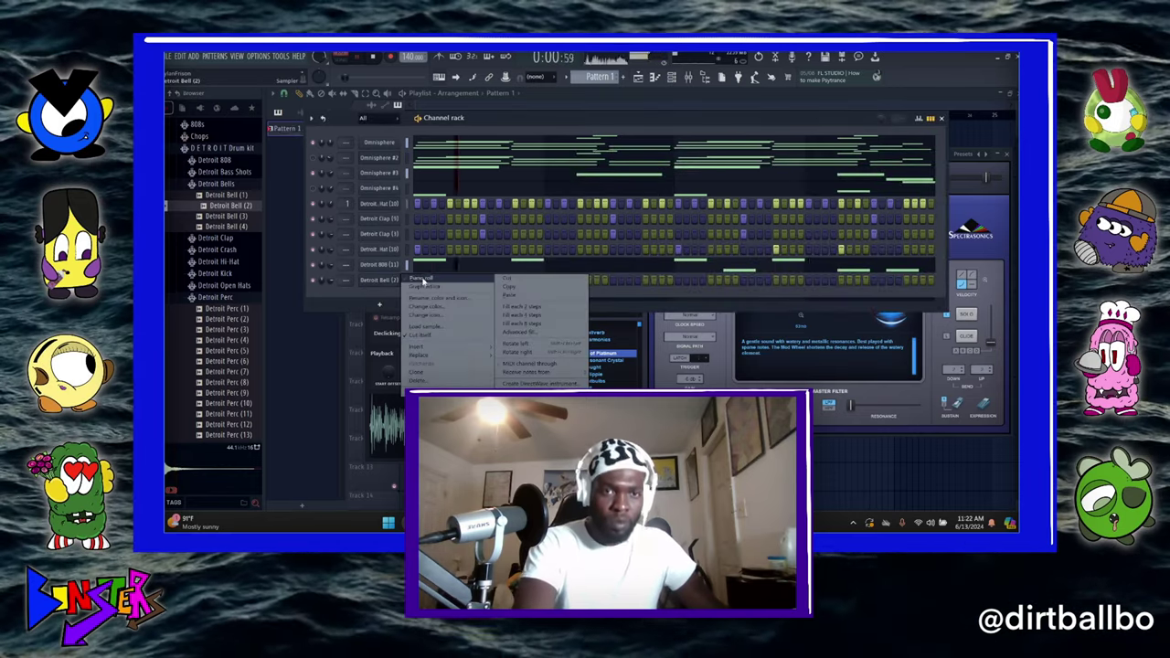
click(422, 279)
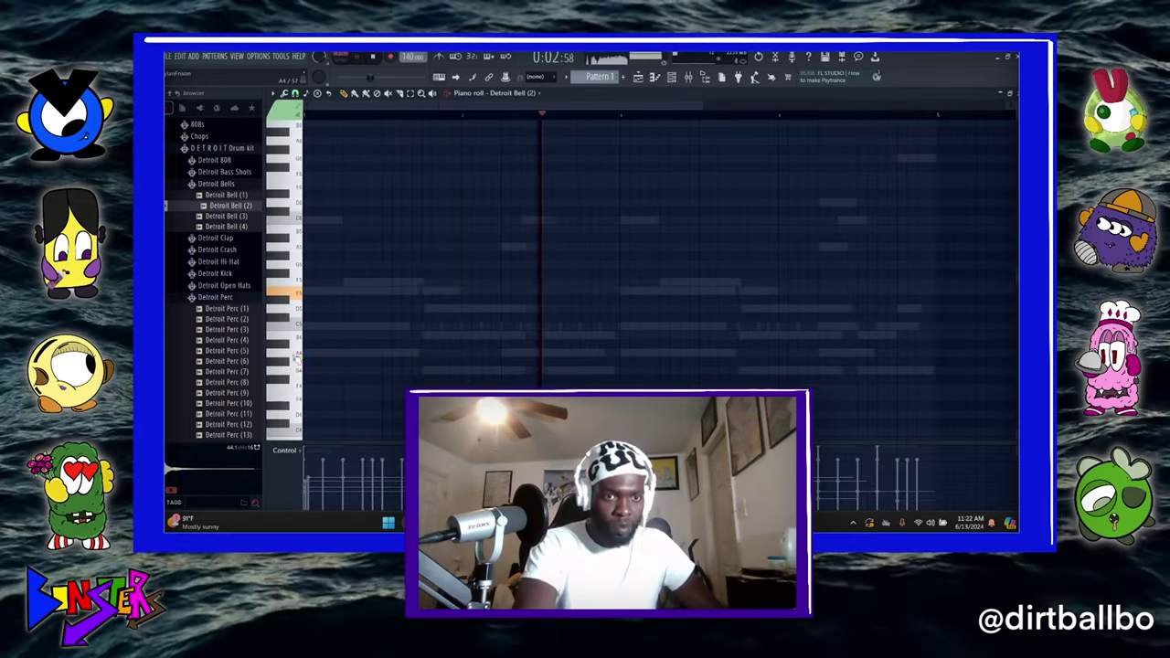
click(295, 309)
click(294, 327)
click(312, 326)
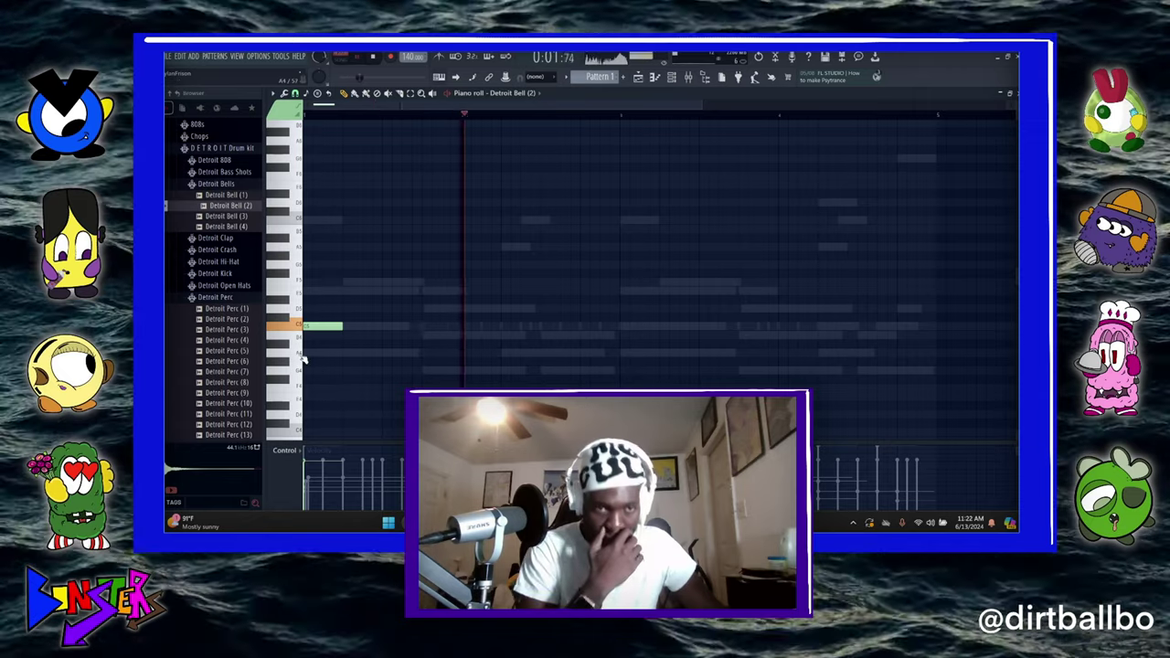
- Add a one-beat A4 note at the start of bar 4, leaving no note in bar 3, and close the piano roll
click(295, 294)
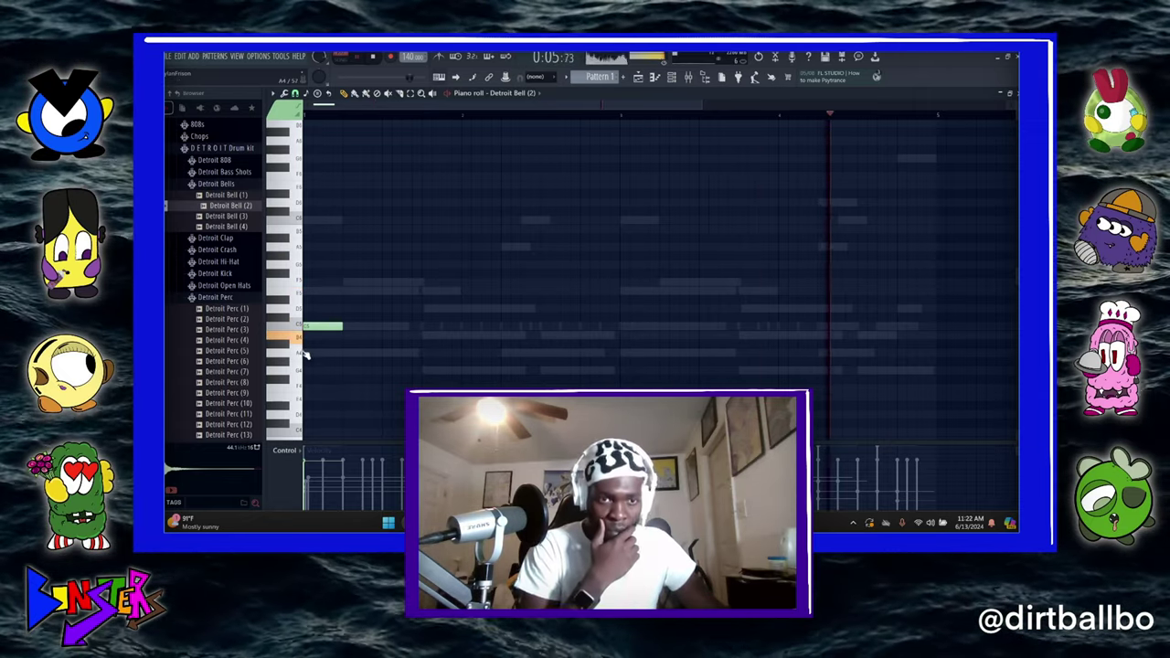
click(303, 353)
click(627, 336)
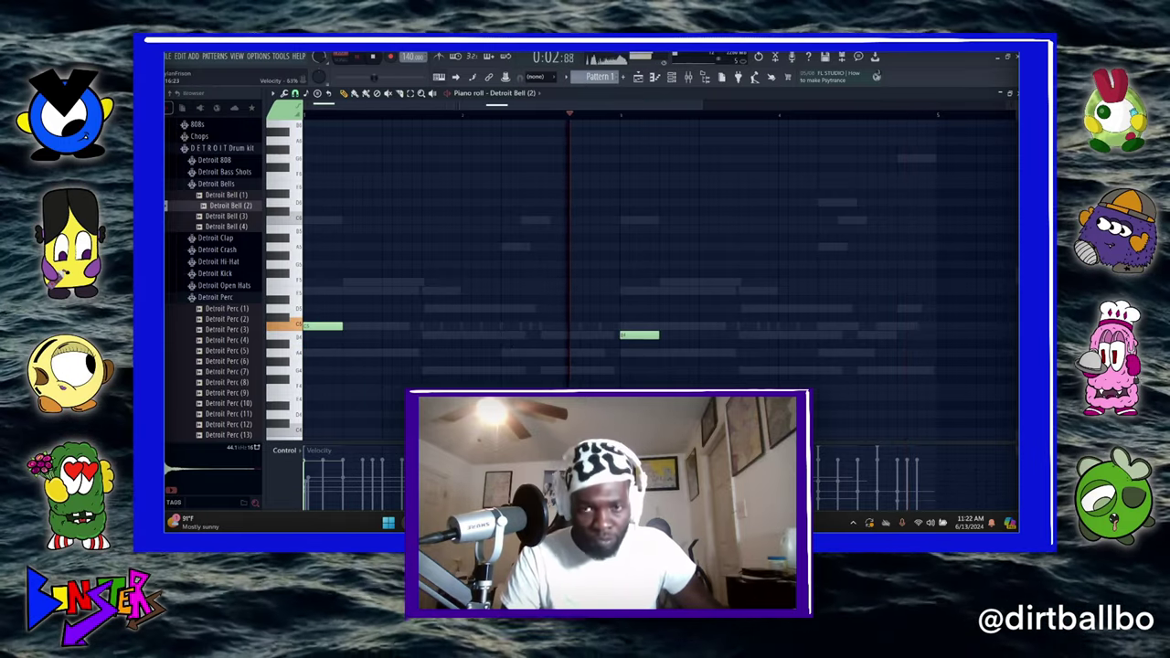
click(782, 353)
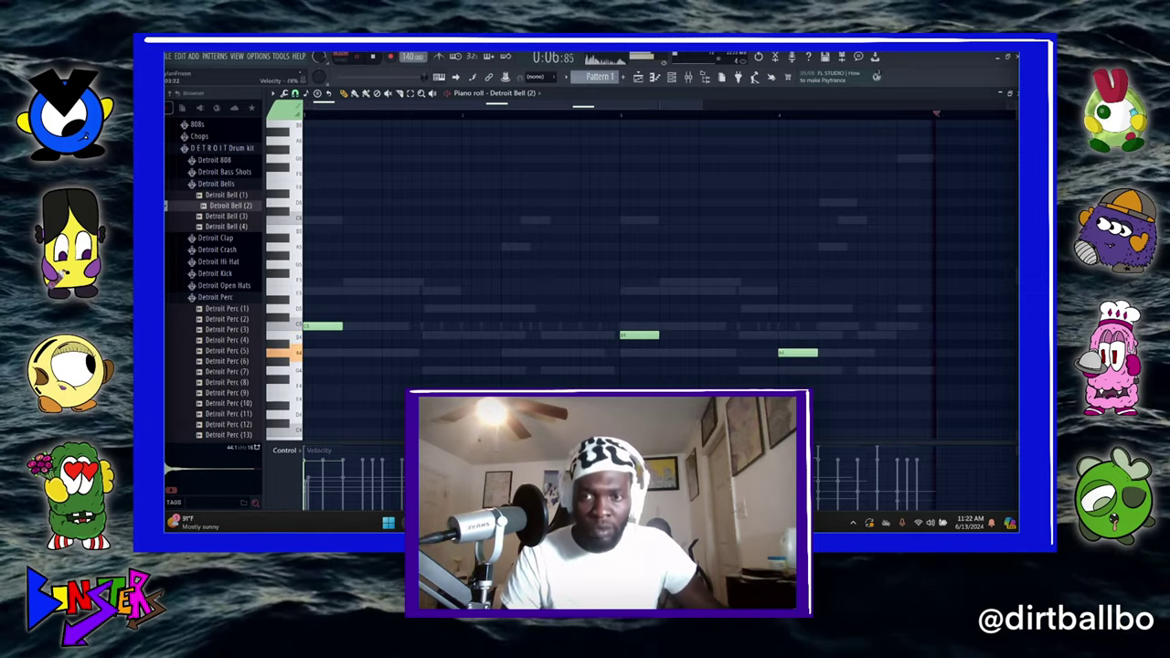
right_click(639, 335)
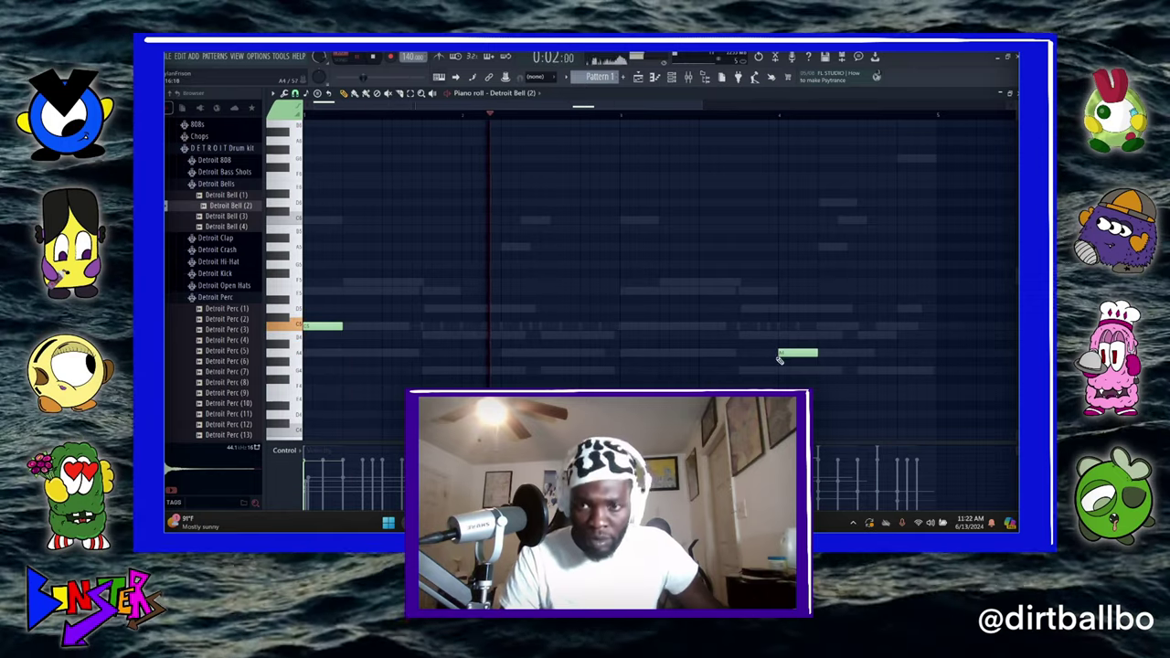
click(1016, 94)
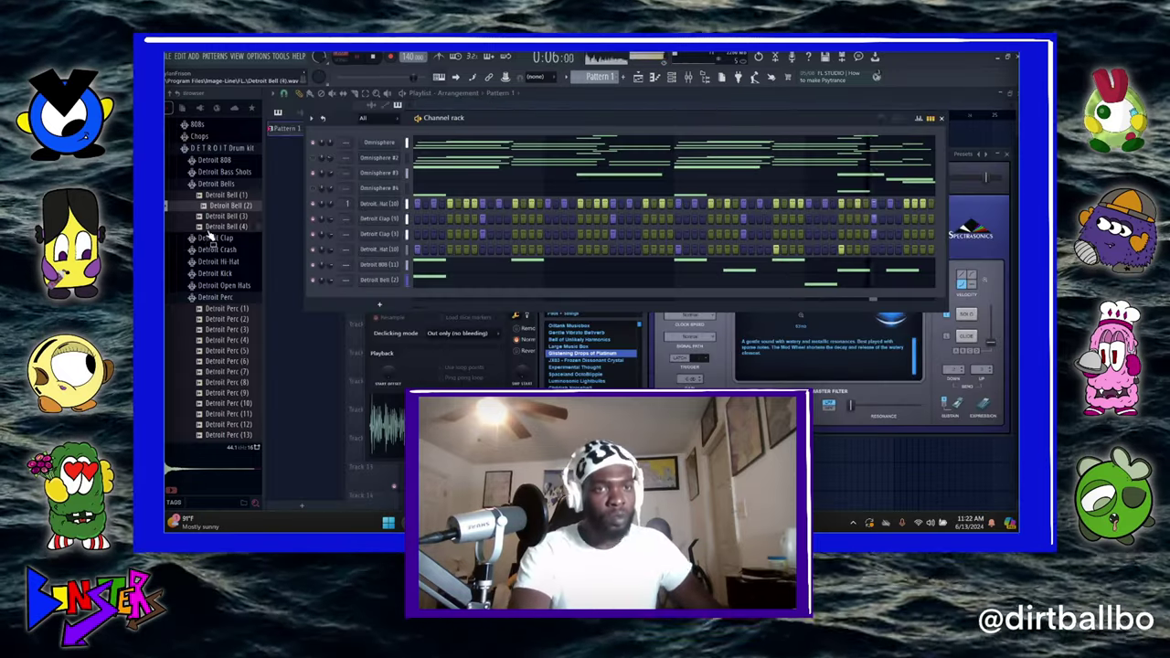
- Preview the Detroit Perc samples, add Detroit Perc (3) as a new channel, and activate its steps 59 and 63
click(220, 184)
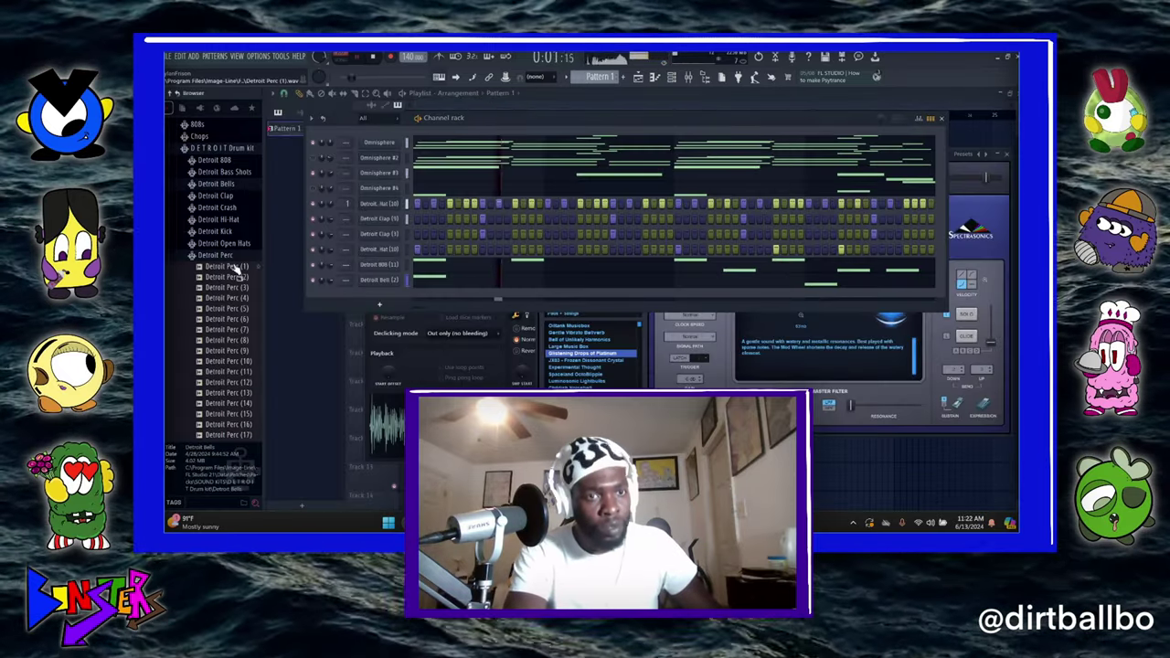
click(241, 267)
click(242, 277)
click(238, 288)
click(235, 298)
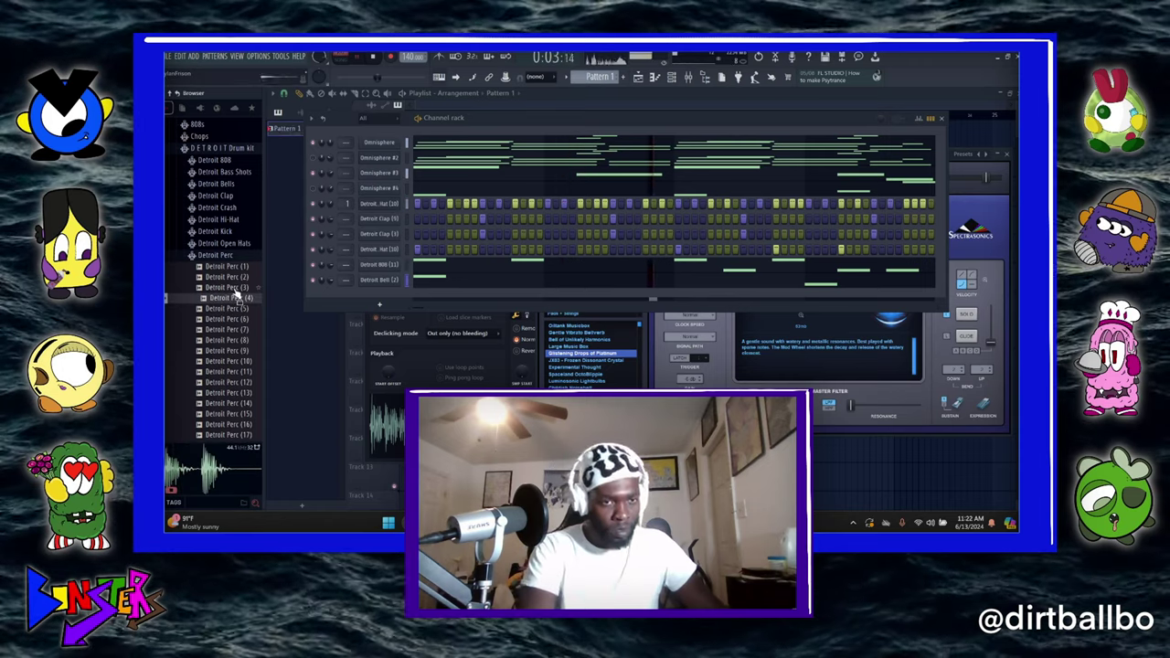
drag(229, 287, 431, 300)
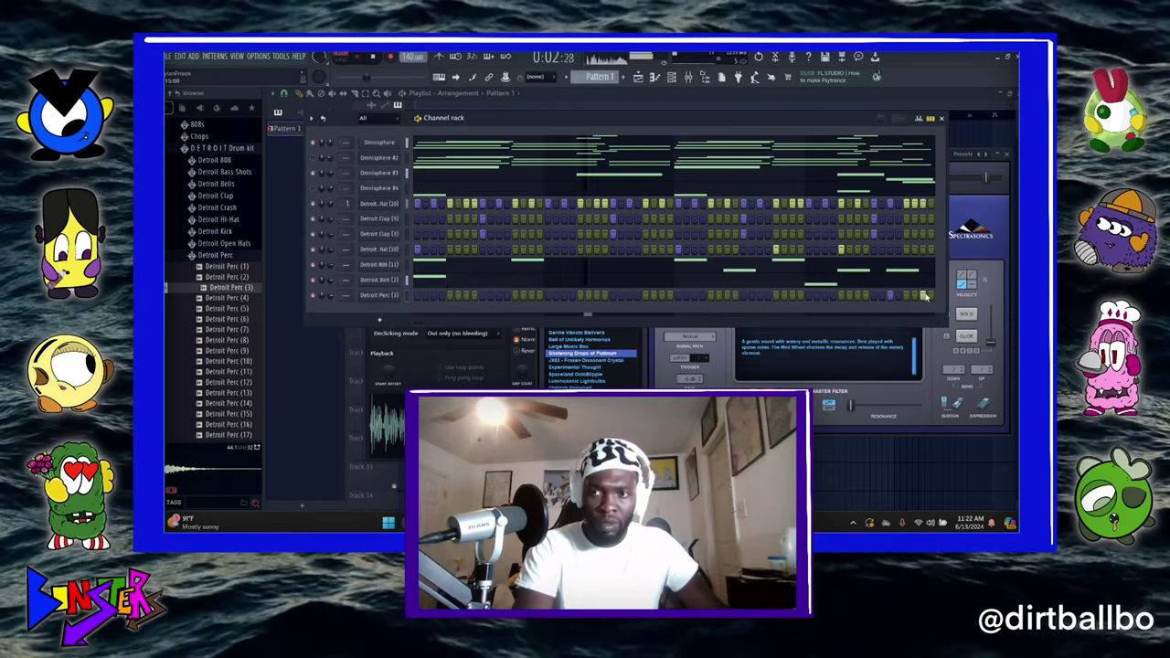
- Enable Normalize for the Detroit Perc (3) sample and close its sampler settings
click(379, 296)
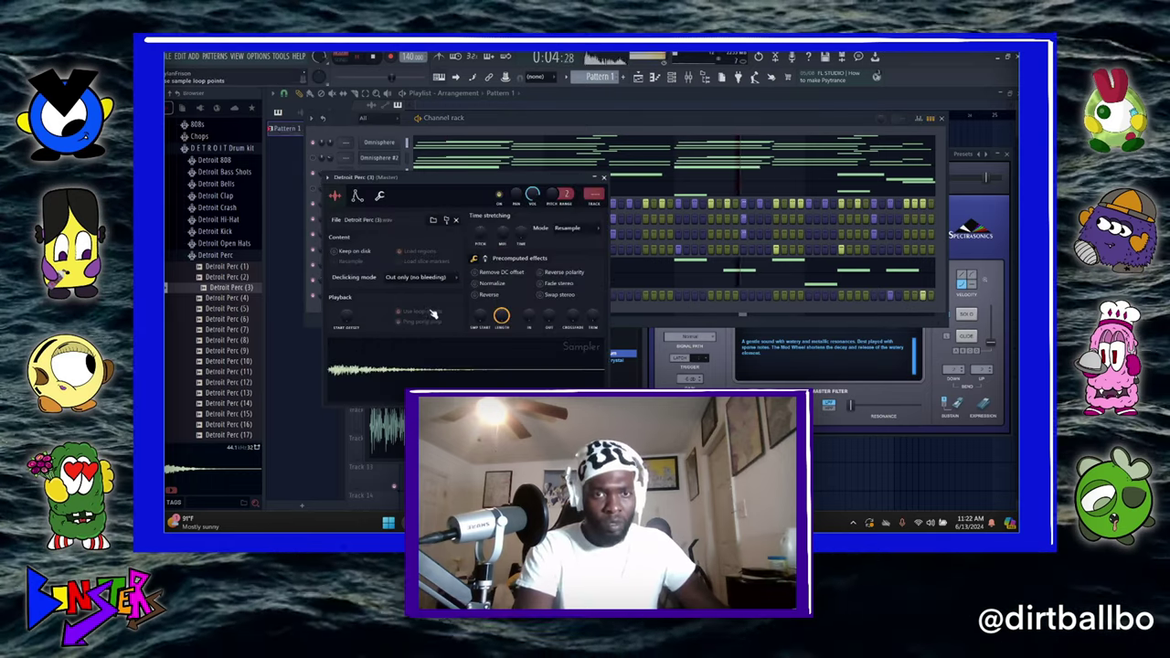
click(482, 284)
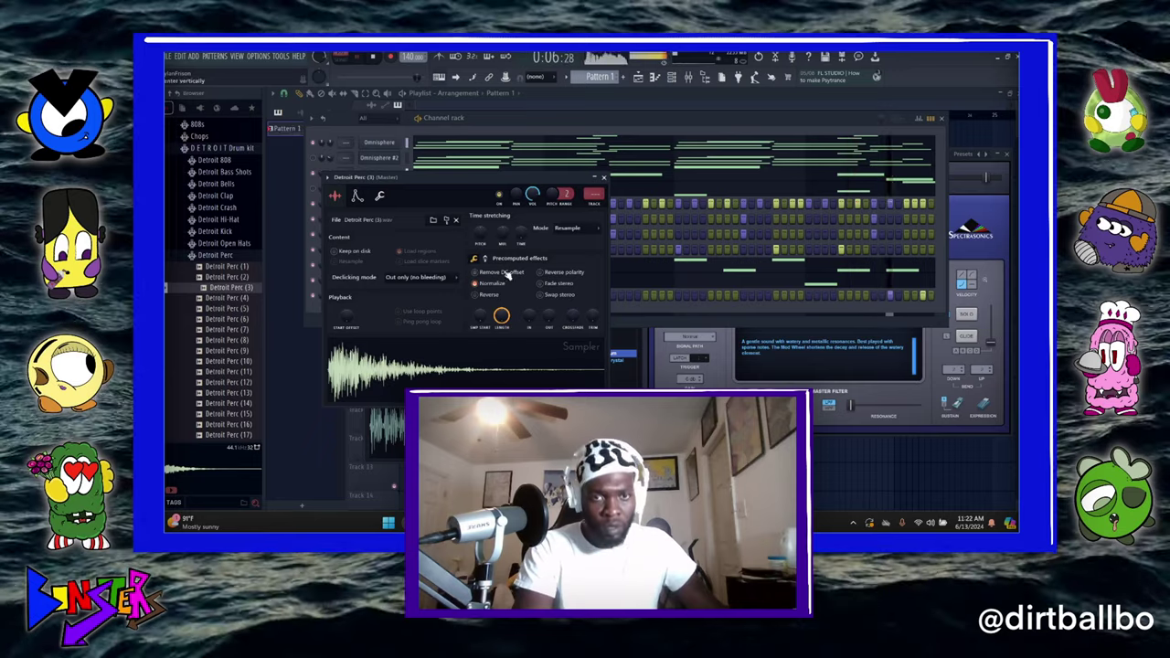
click(597, 177)
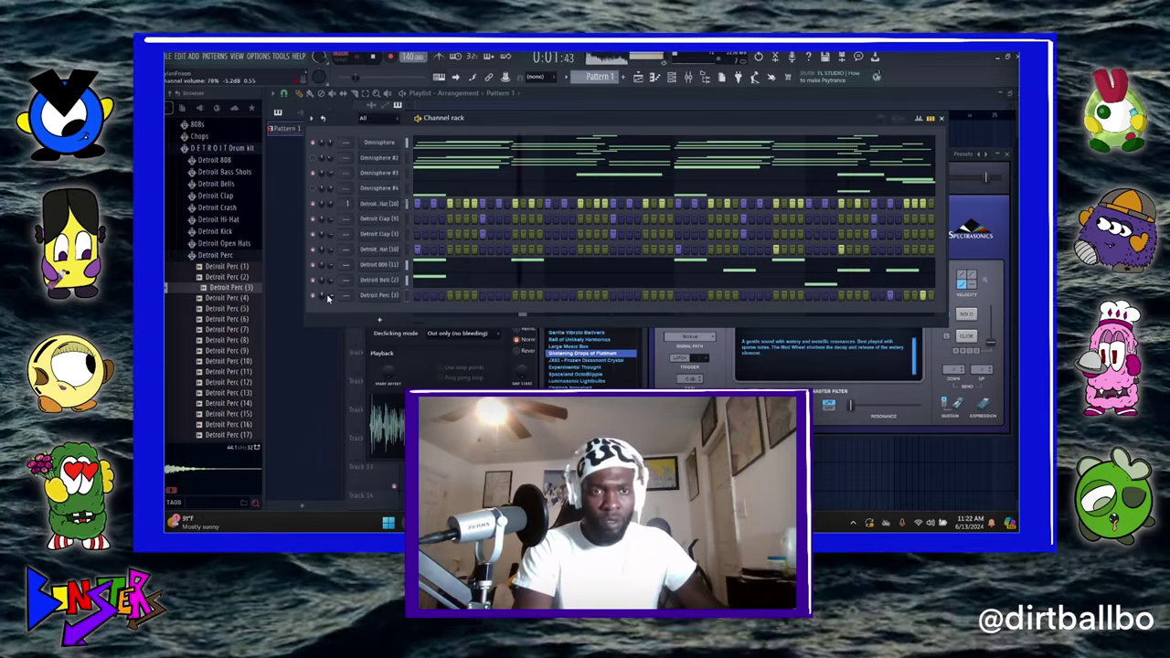
- Examine layers A and B of the Omnisphere #2 patch with the channel soloed, and restore playback of all channels
click(377, 159)
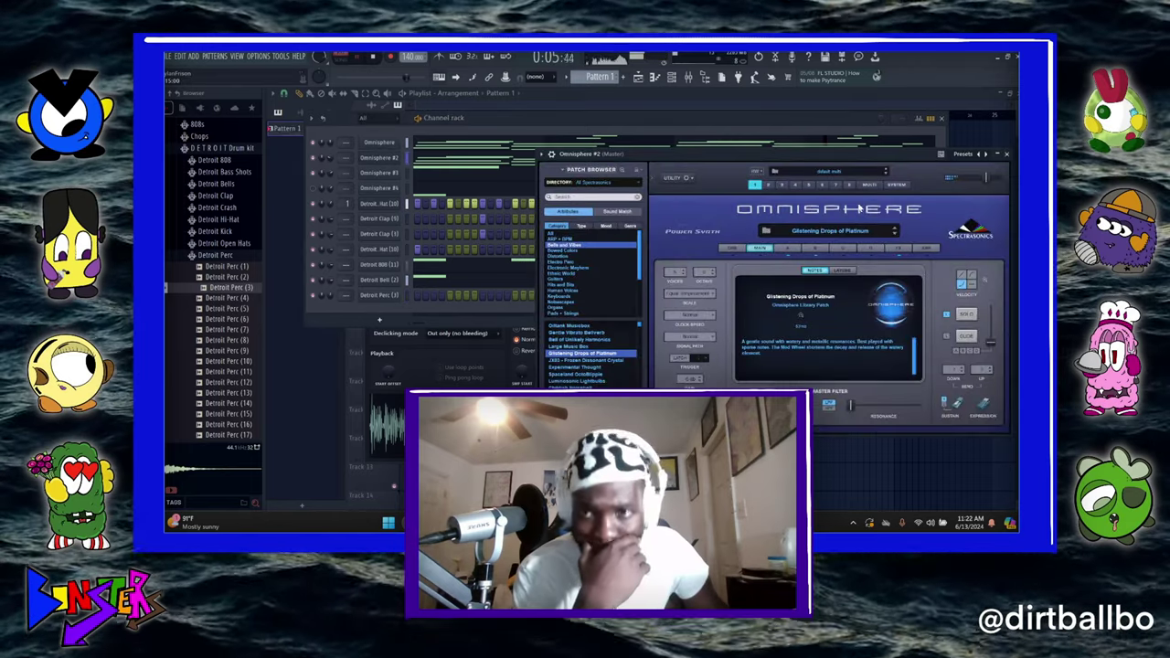
click(792, 249)
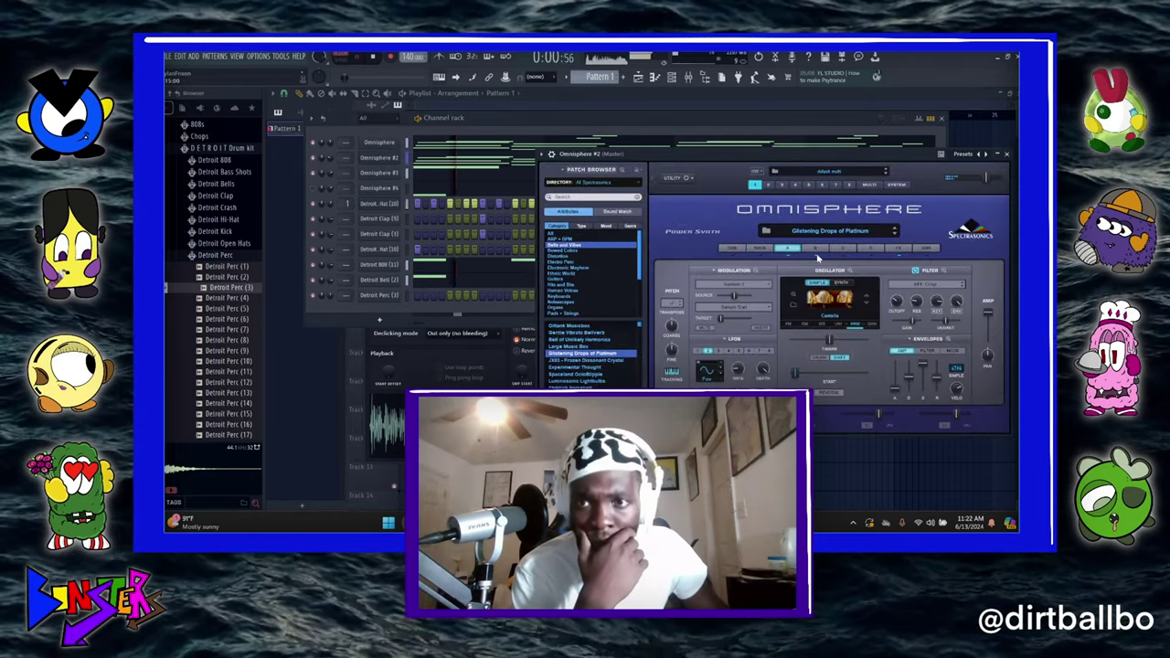
click(814, 249)
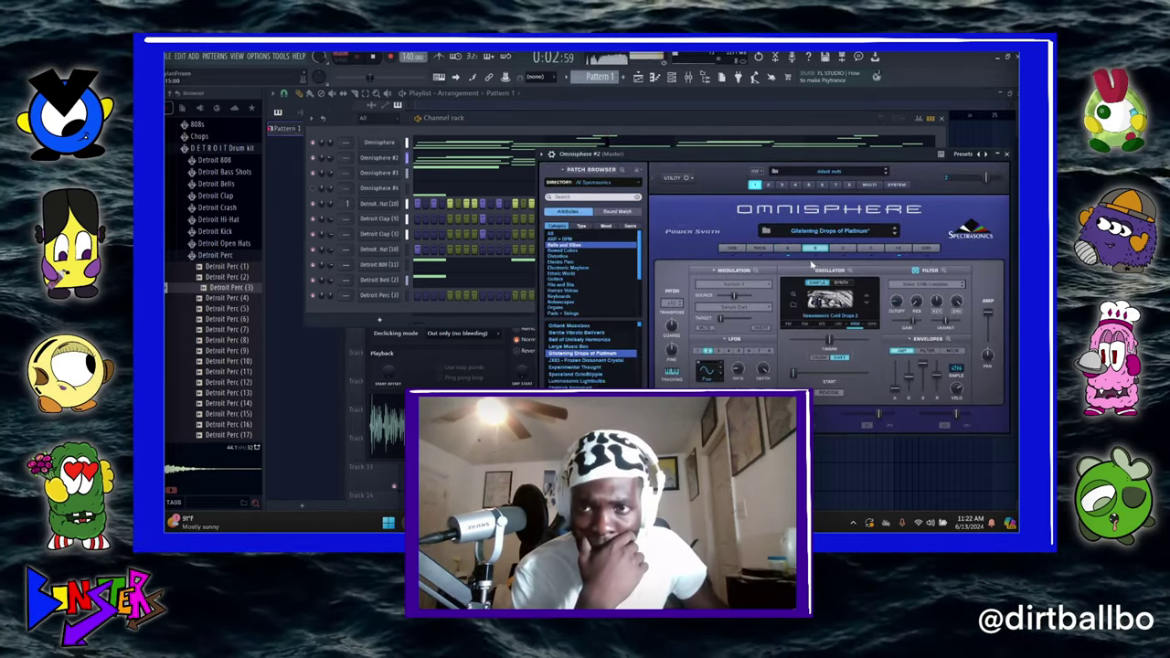
click(307, 161)
click(957, 172)
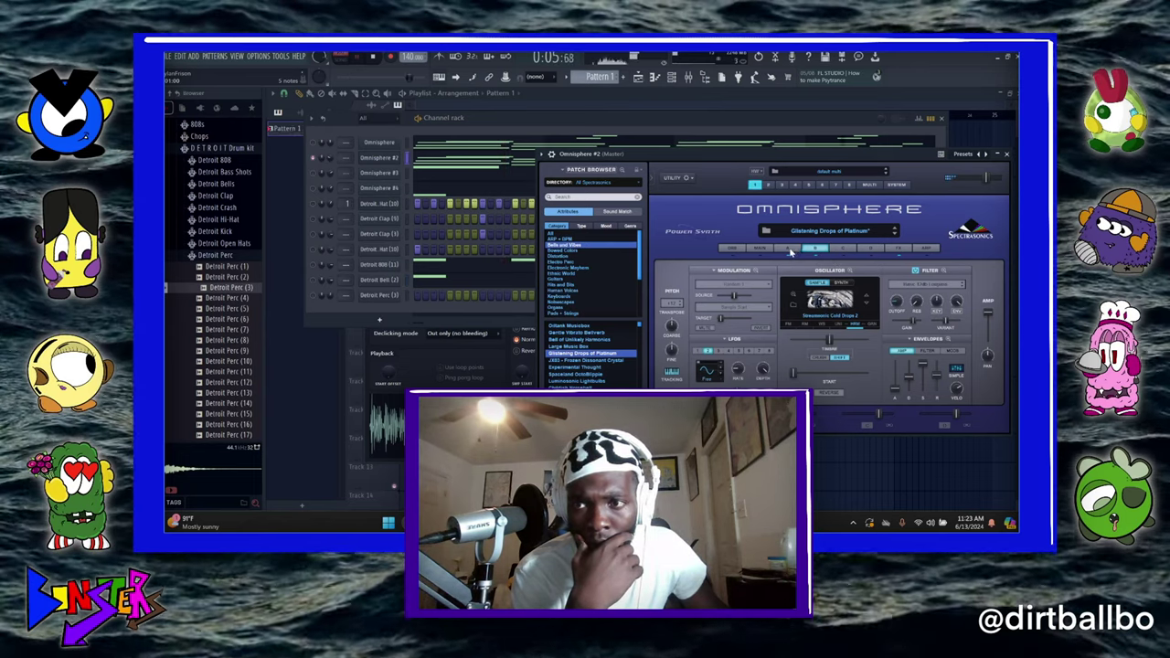
click(789, 248)
click(810, 249)
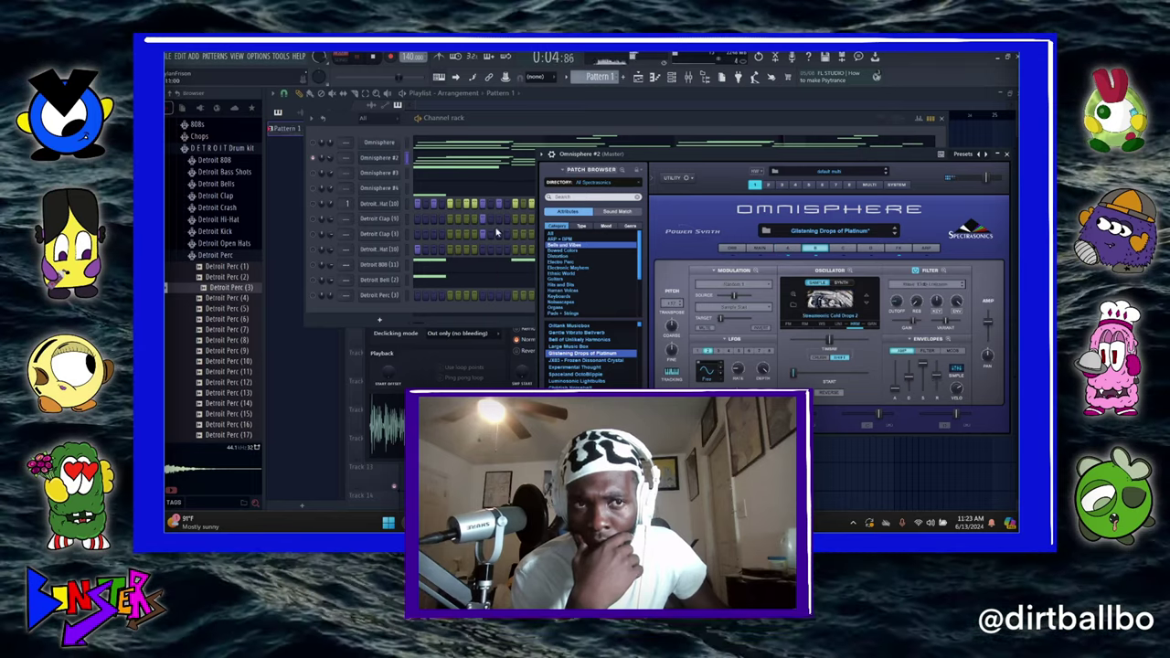
click(317, 145)
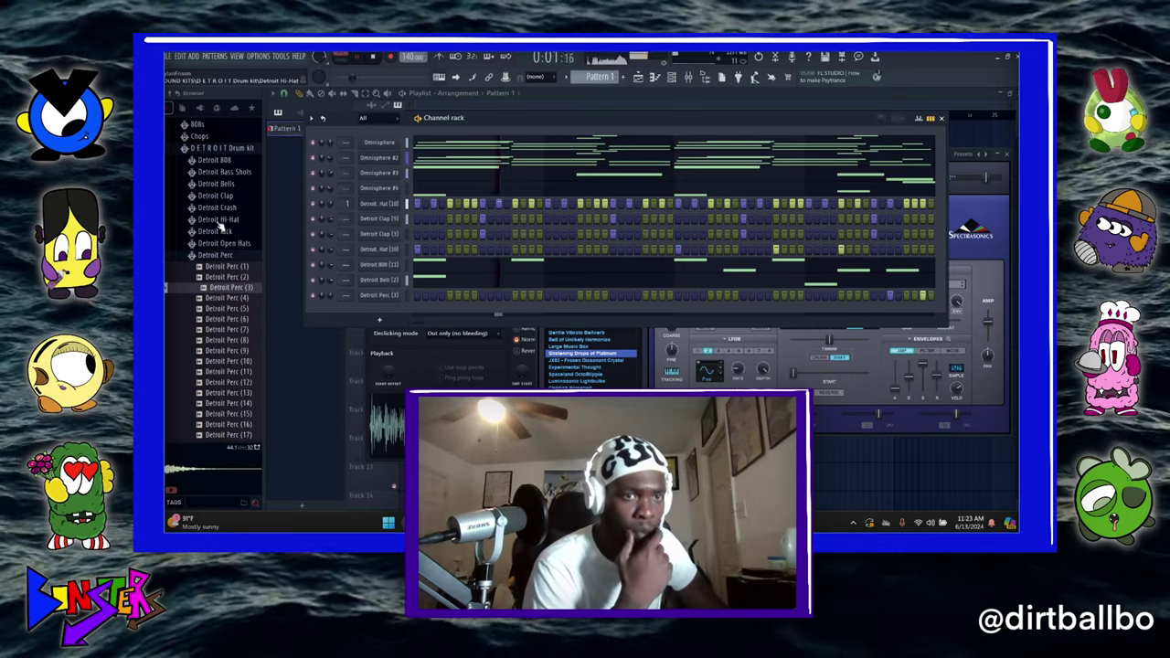
- Preview the Detroit Snare samples and add Detroit Snare (2) as a new channel
scroll(217, 186, down, 3)
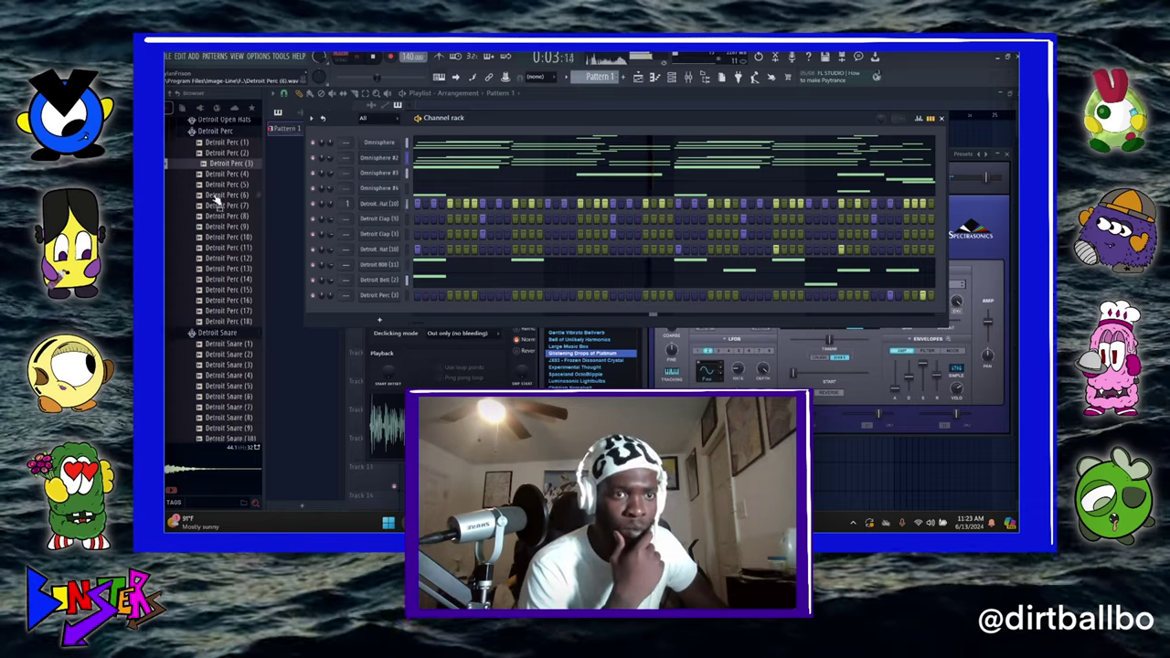
scroll(198, 367, down, 8)
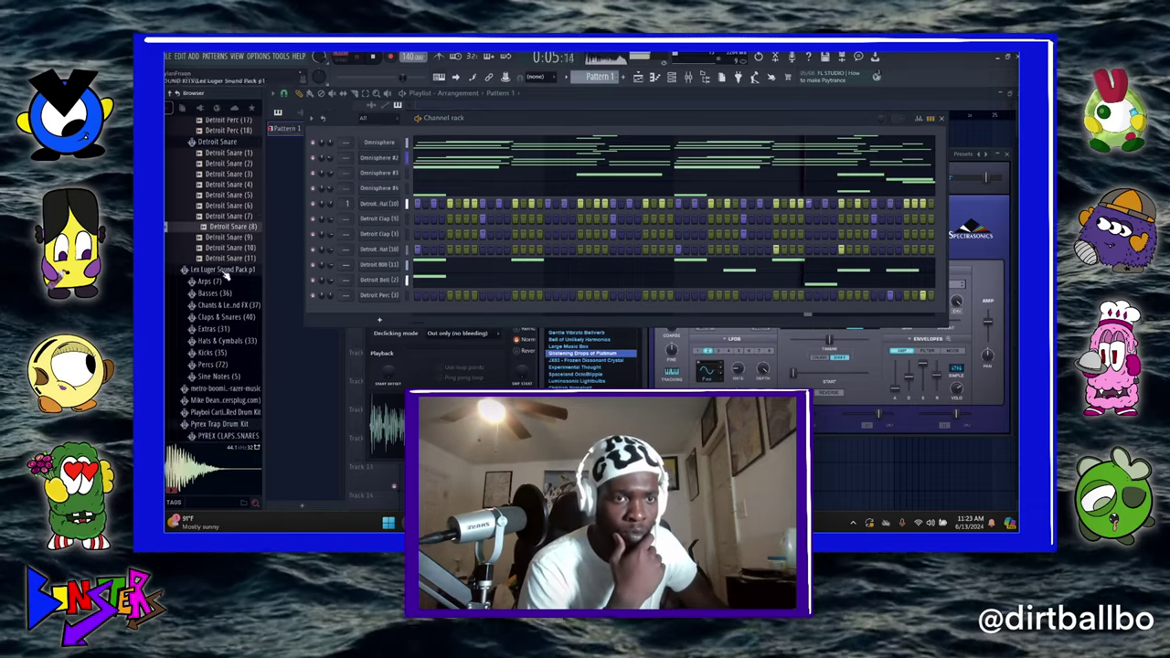
click(230, 205)
click(234, 215)
click(229, 194)
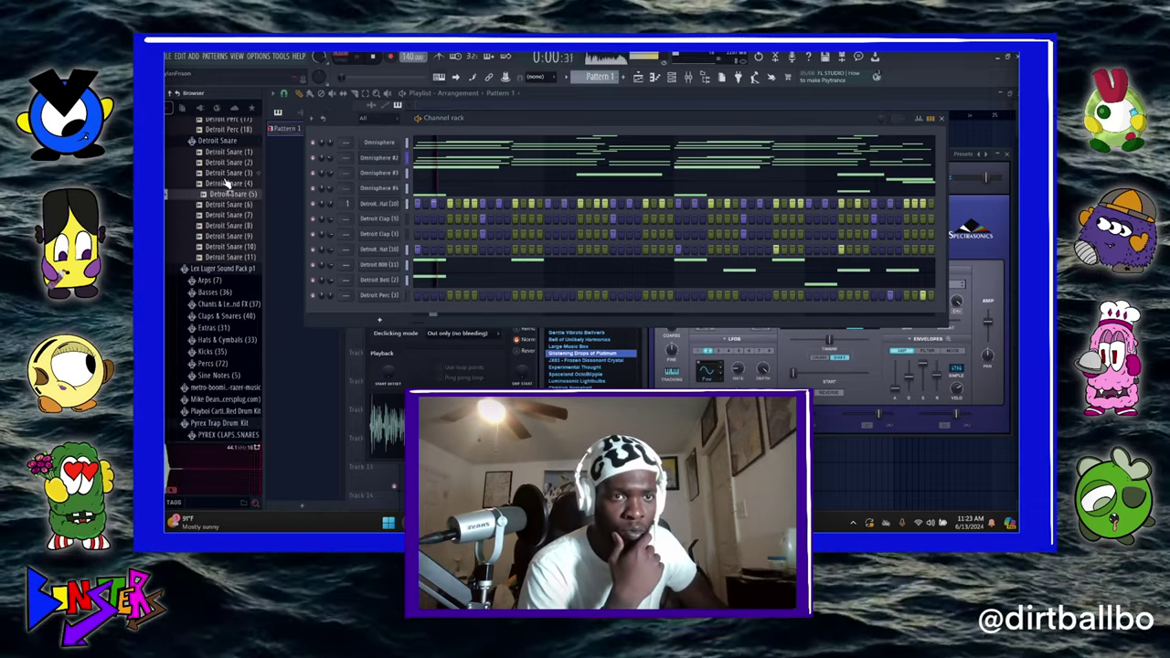
click(228, 173)
click(230, 163)
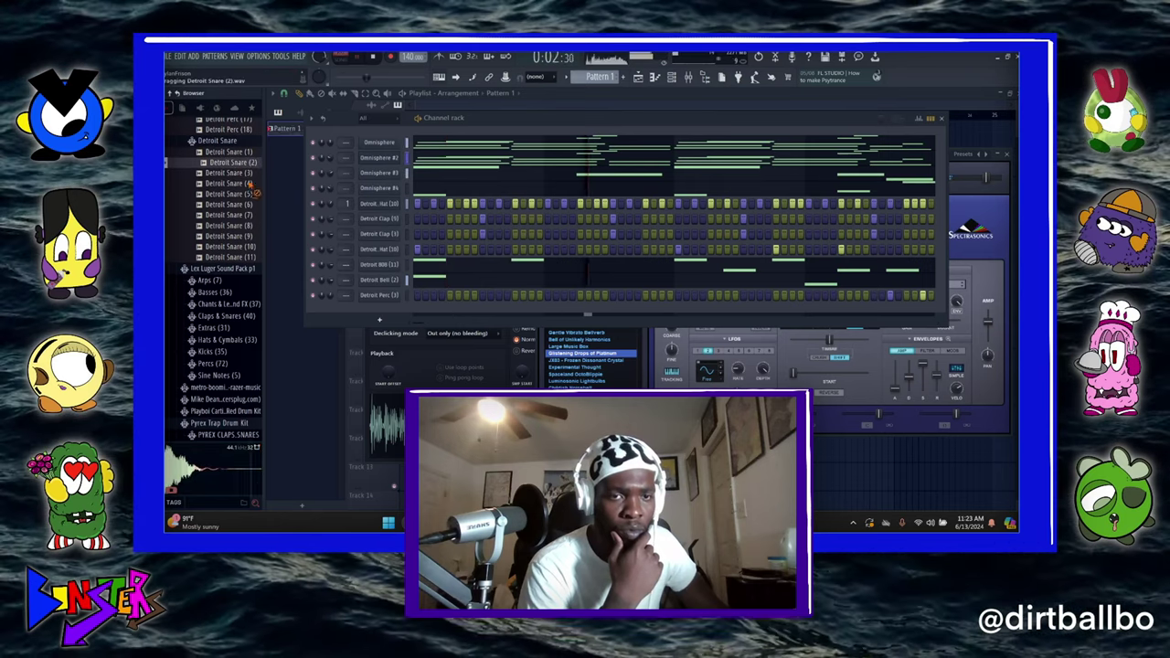
drag(249, 183, 376, 317)
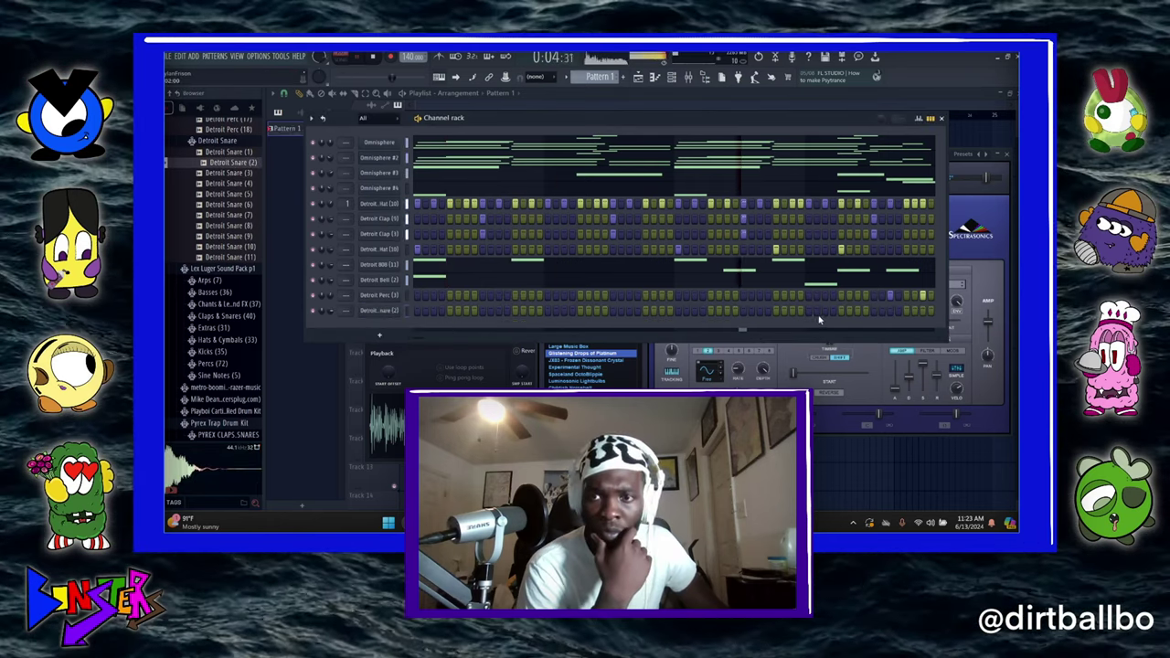
- Activate steps 19, 39, 51 and 55 on the Detroit Snare (2) channel
click(854, 315)
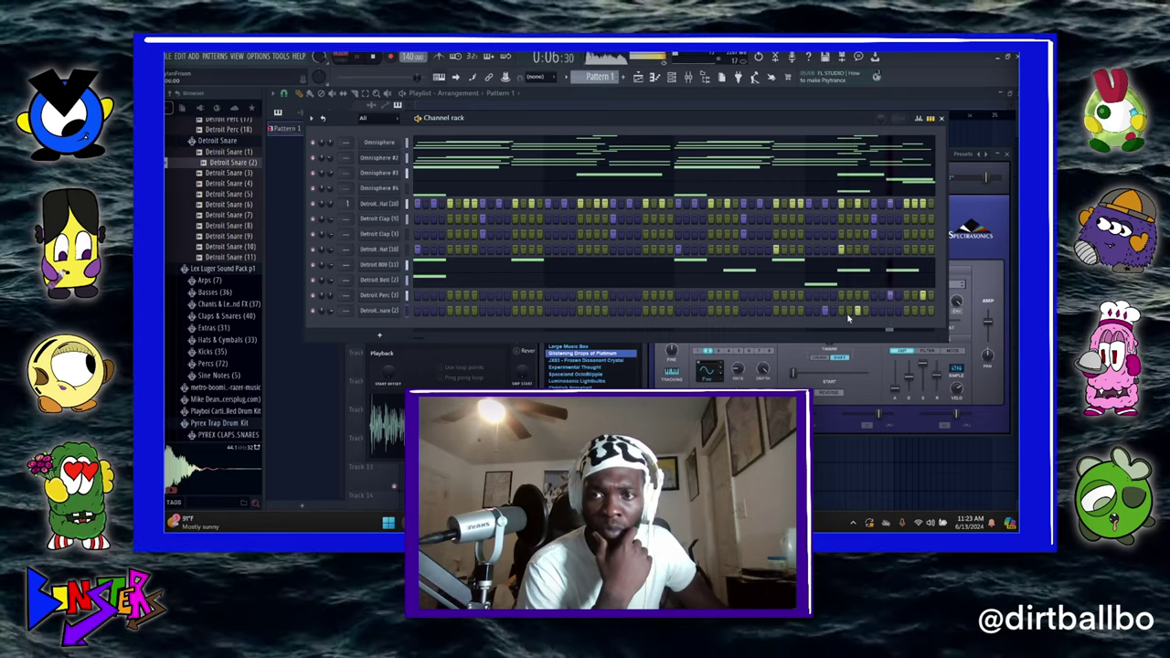
click(378, 311)
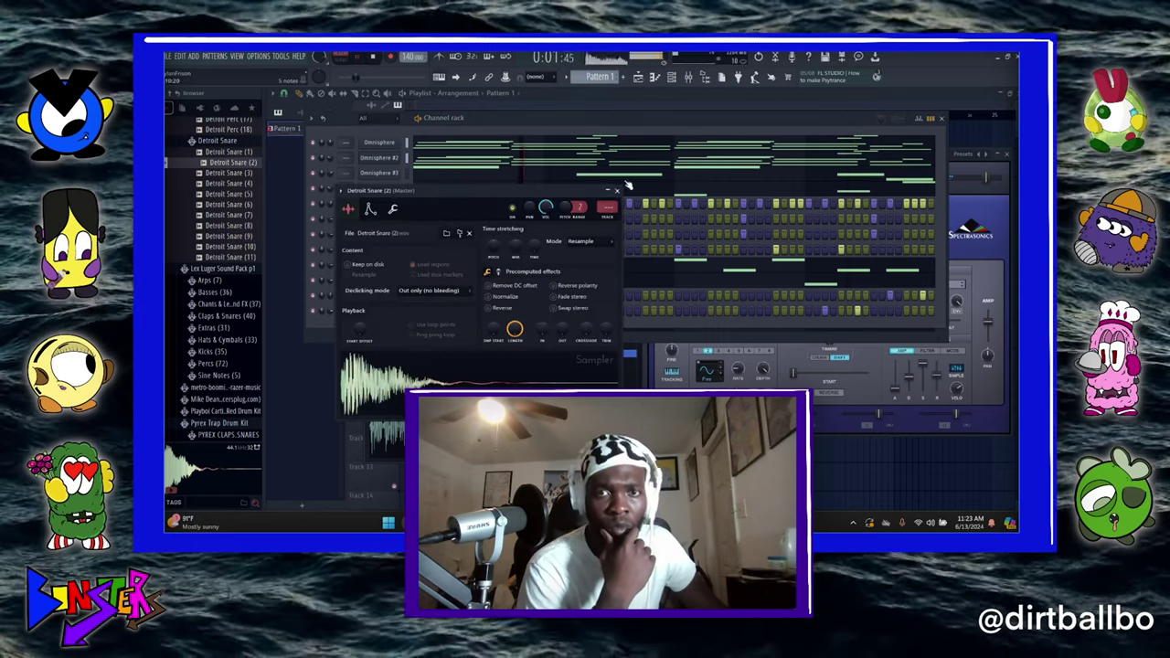
click(618, 189)
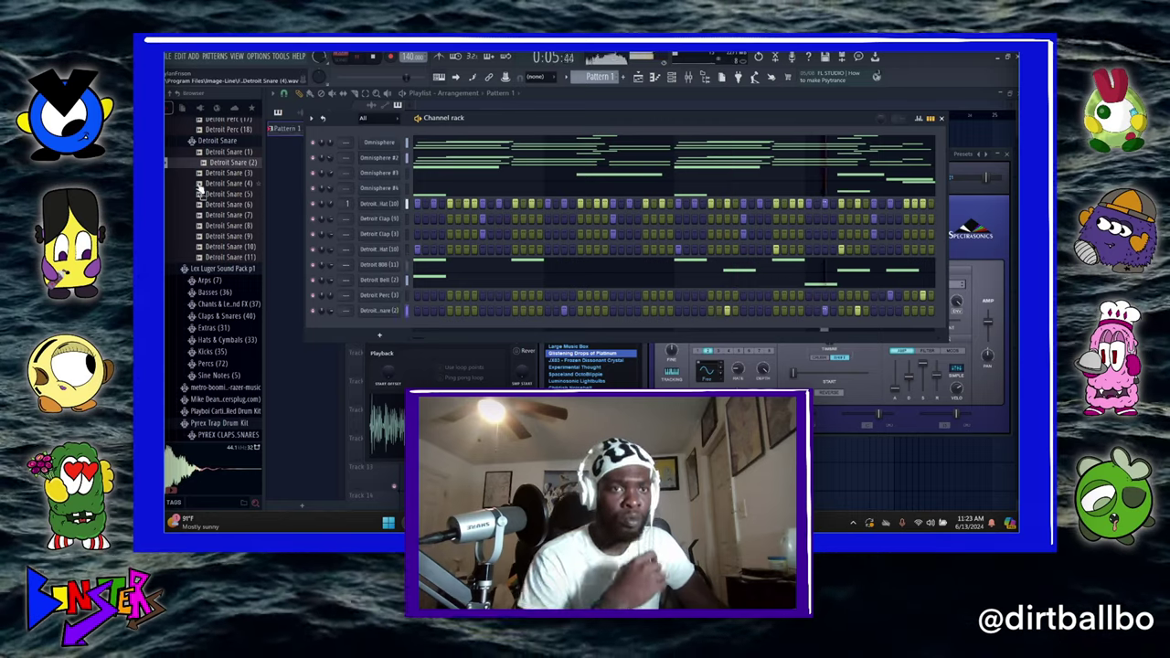
- Preview several samples in the Detroit Open Hats folder, including Detroit Open Hat (10)
scroll(240, 265, up, 10)
scroll(229, 195, up, 3)
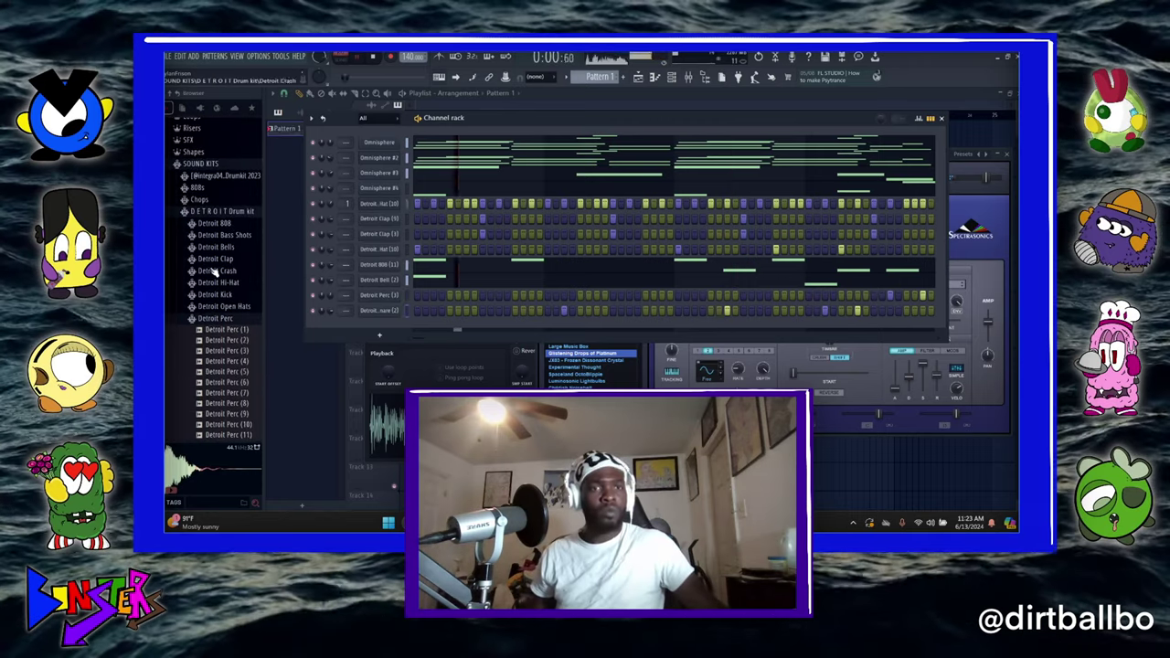
click(228, 307)
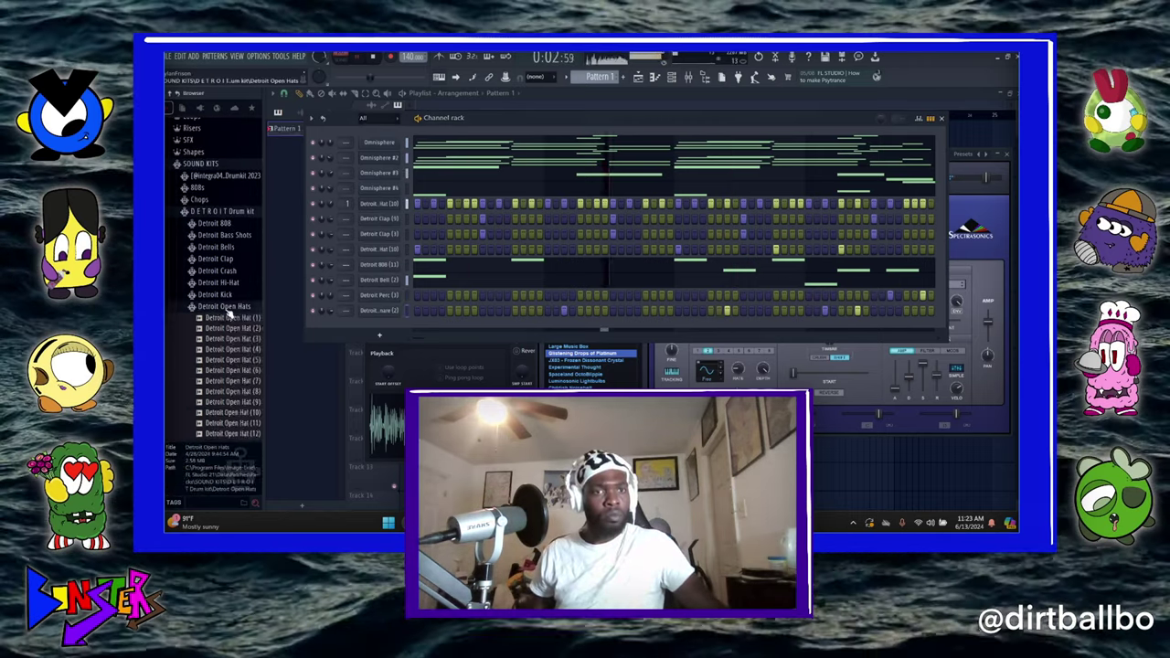
scroll(230, 313, down, 3)
click(233, 332)
click(234, 298)
click(234, 288)
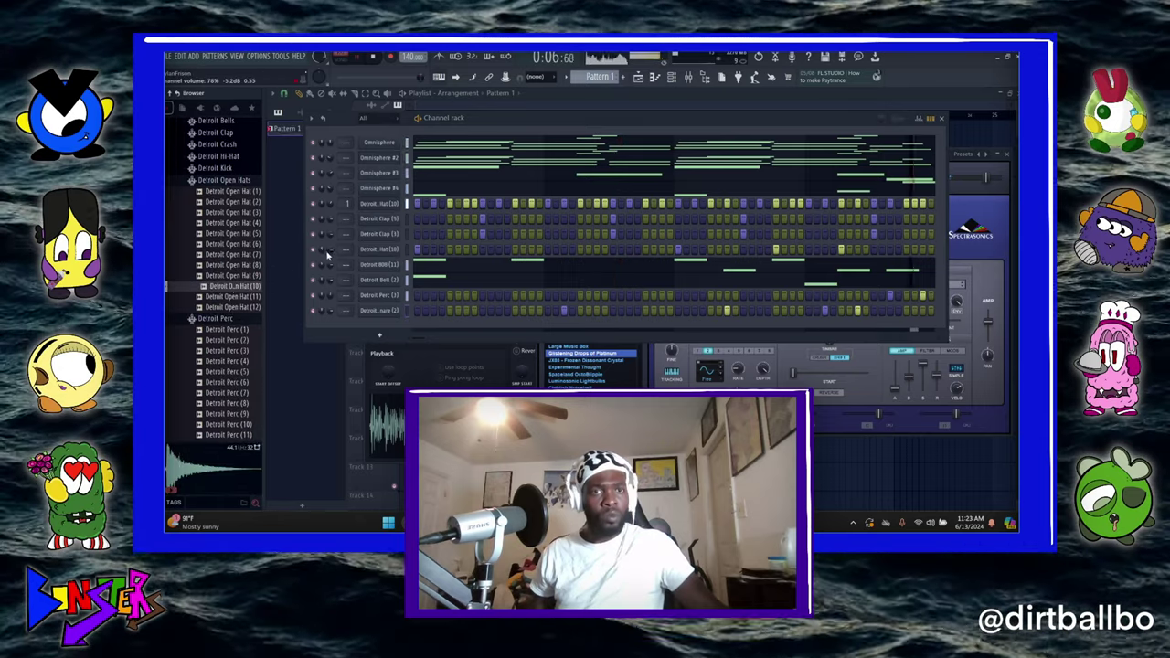
- Open the Detroit Kick folder and preview its samples, including Detroit Kick (10)
click(222, 181)
click(218, 170)
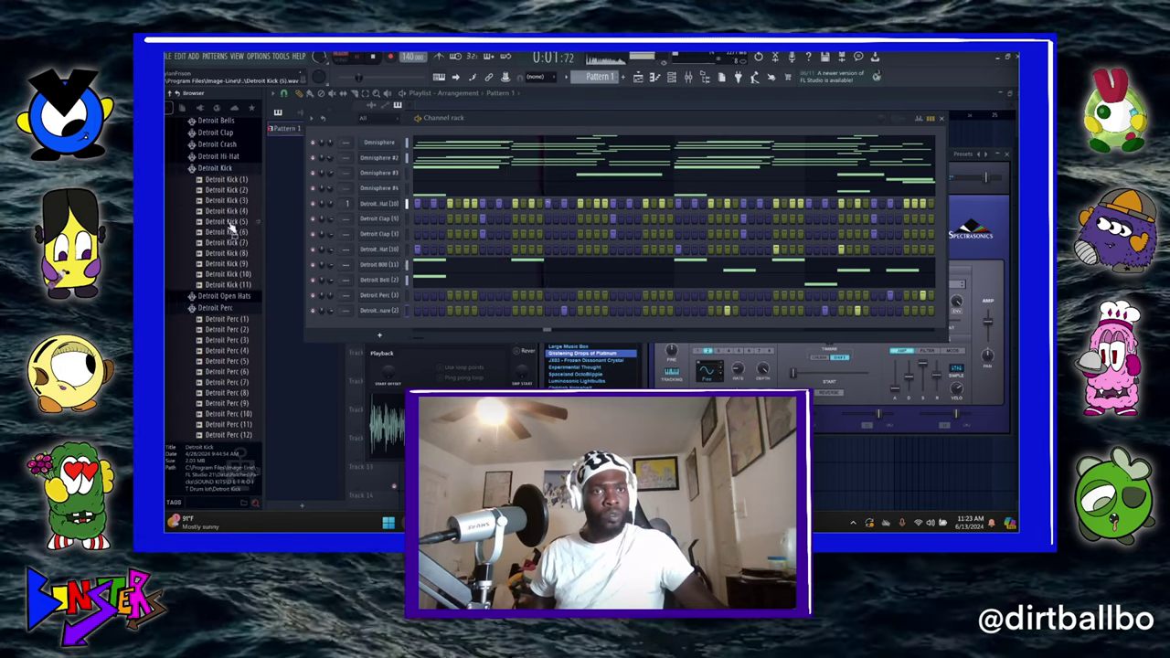
click(230, 223)
click(231, 244)
drag(230, 226, 187, 245)
click(228, 255)
click(230, 265)
click(234, 276)
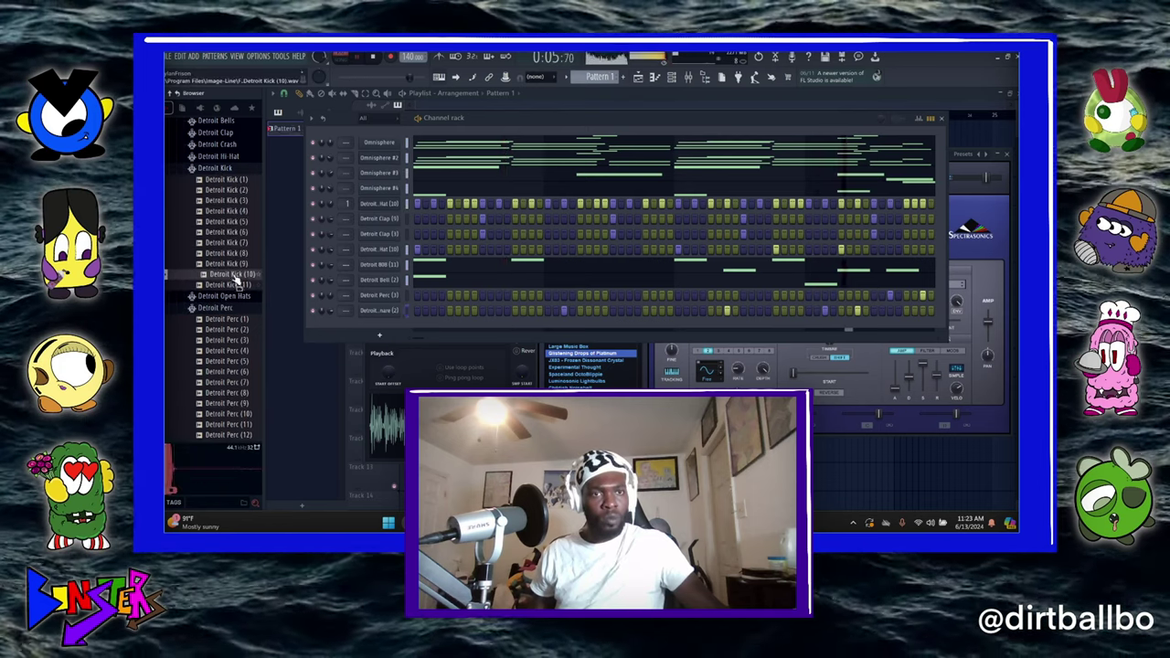
click(238, 286)
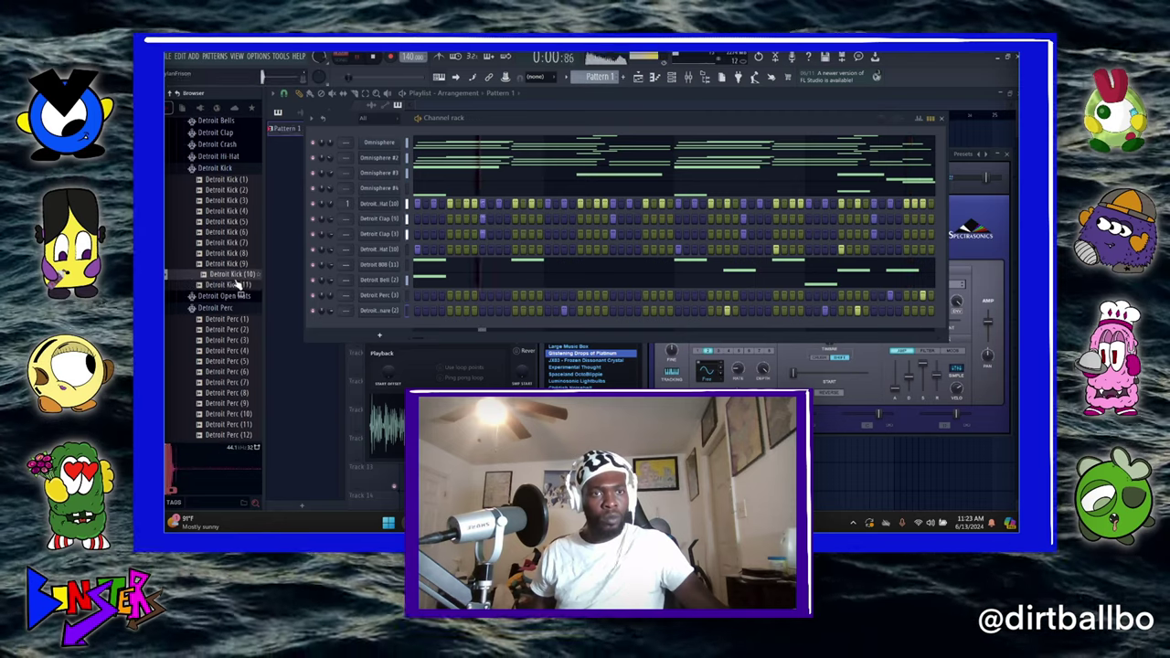
- Add the Detroit Kick (5) sample as a new channel and check its sampler settings
click(222, 222)
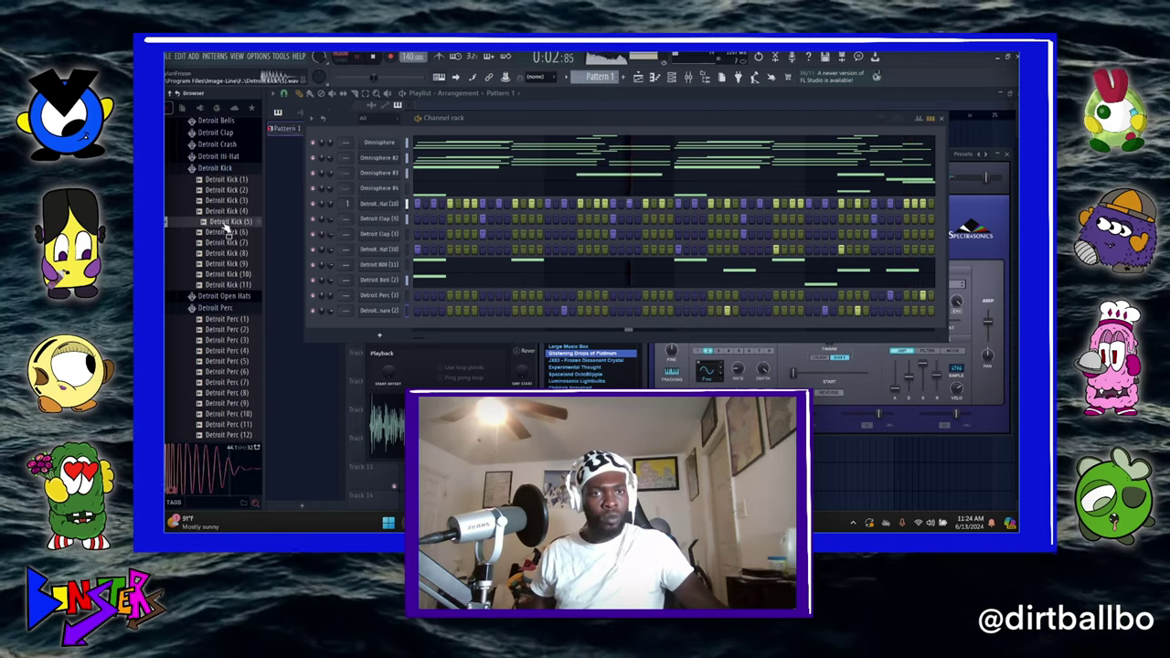
drag(227, 229, 412, 331)
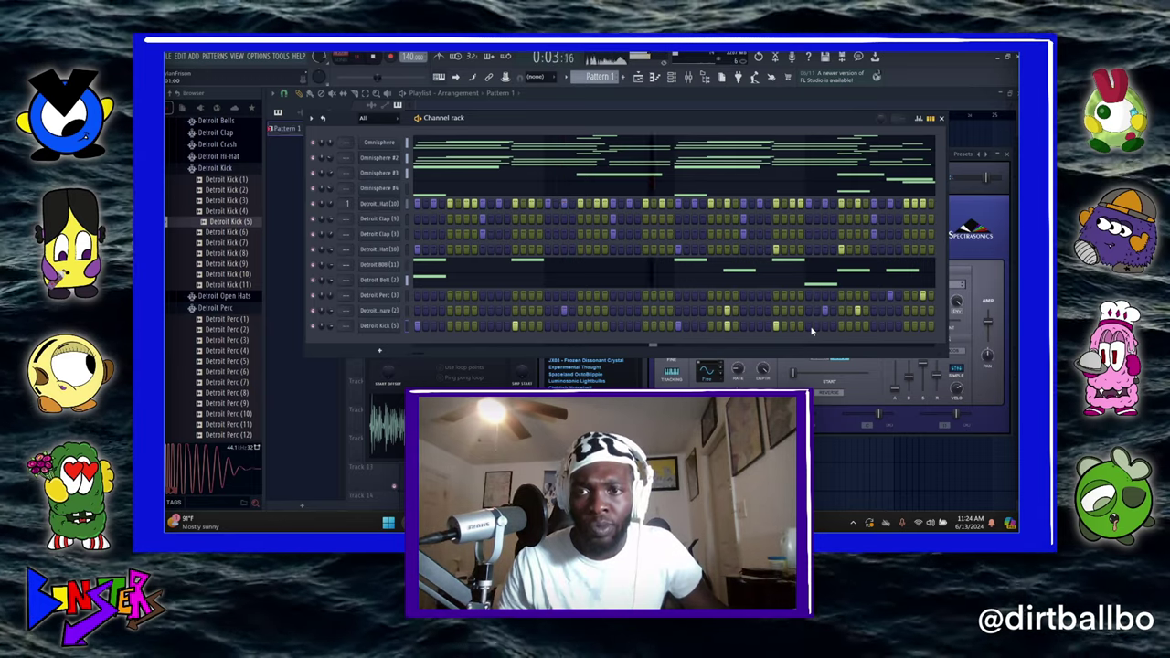
click(379, 326)
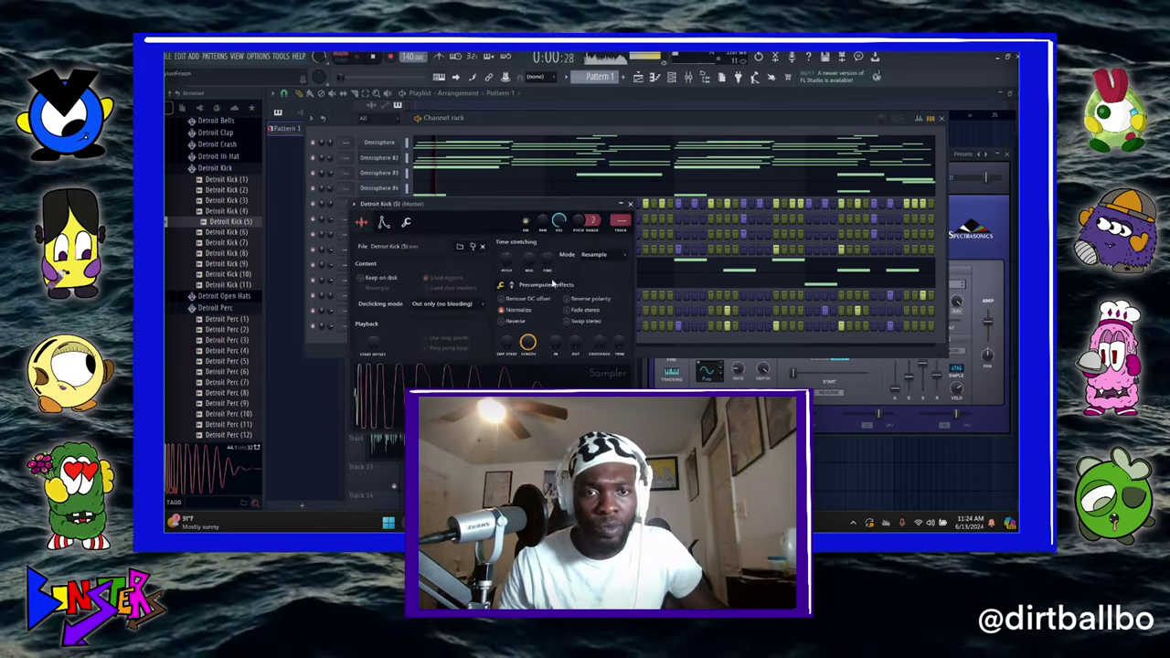
click(631, 204)
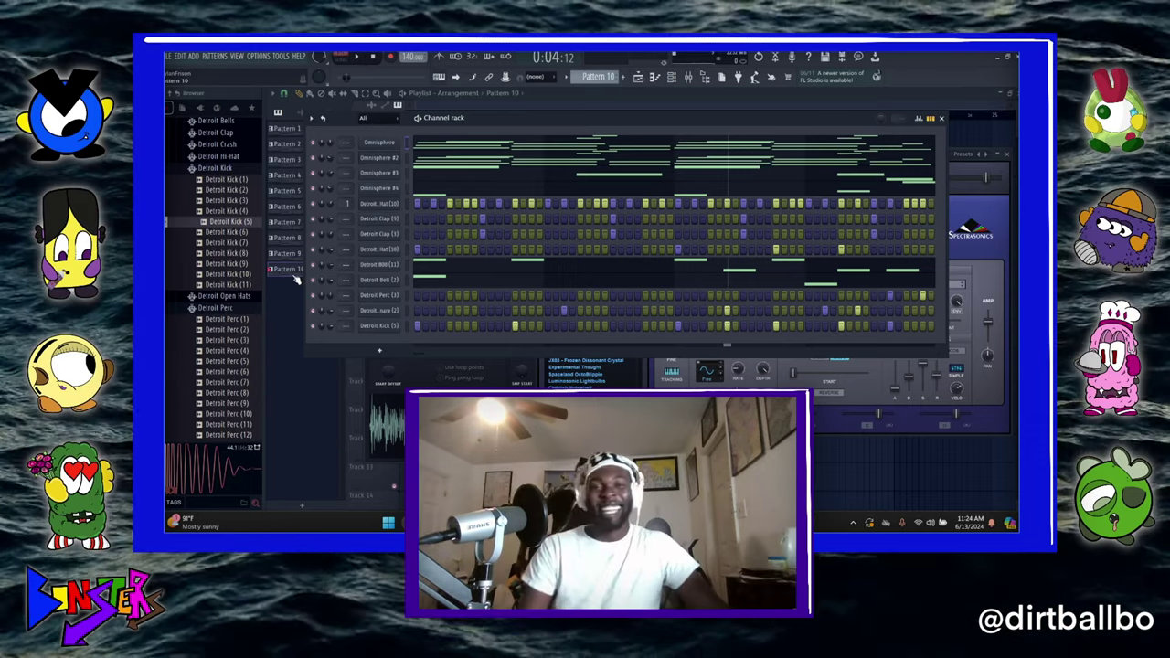
- Split Pattern 10 by channel into separate patterns and start playback
right_click(294, 273)
click(309, 416)
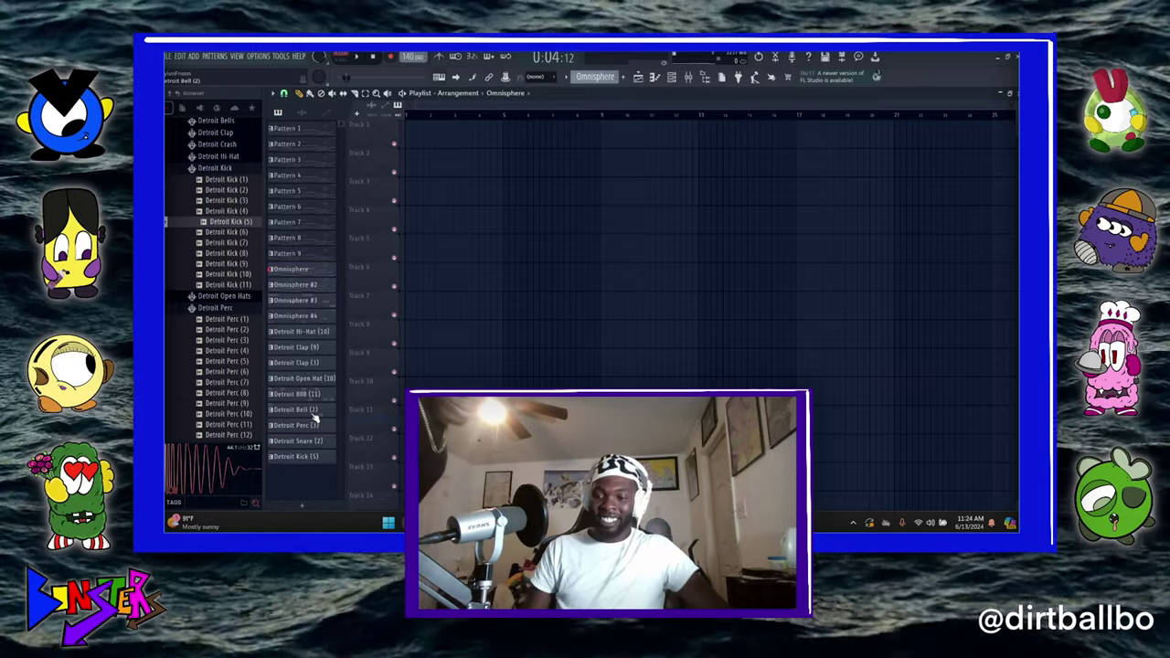
key(space)
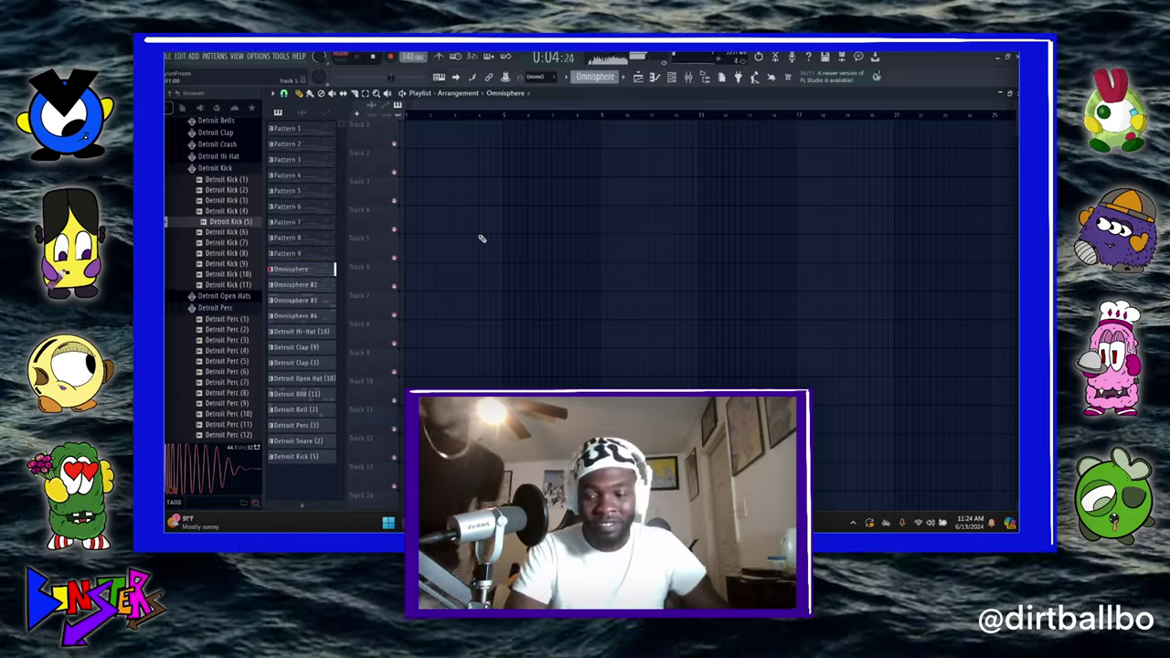
- Place the Omnisphere pattern at bar 1 on Track 2 of the playlist and stop playback
click(652, 77)
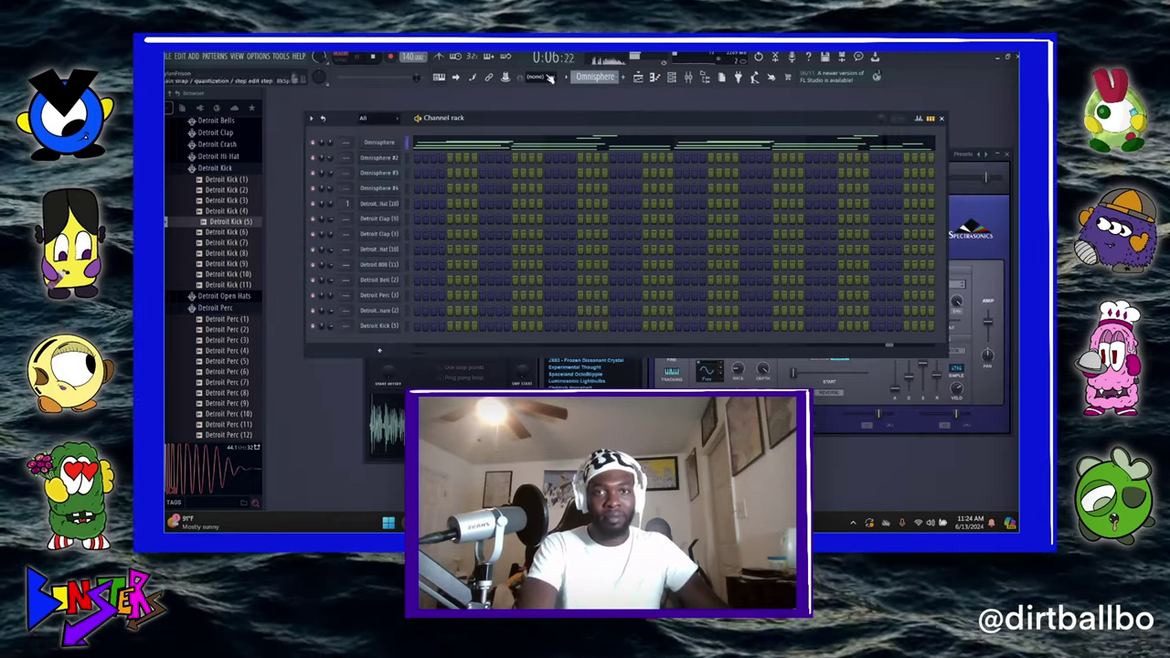
click(638, 79)
drag(794, 186, 384, 169)
key(space)
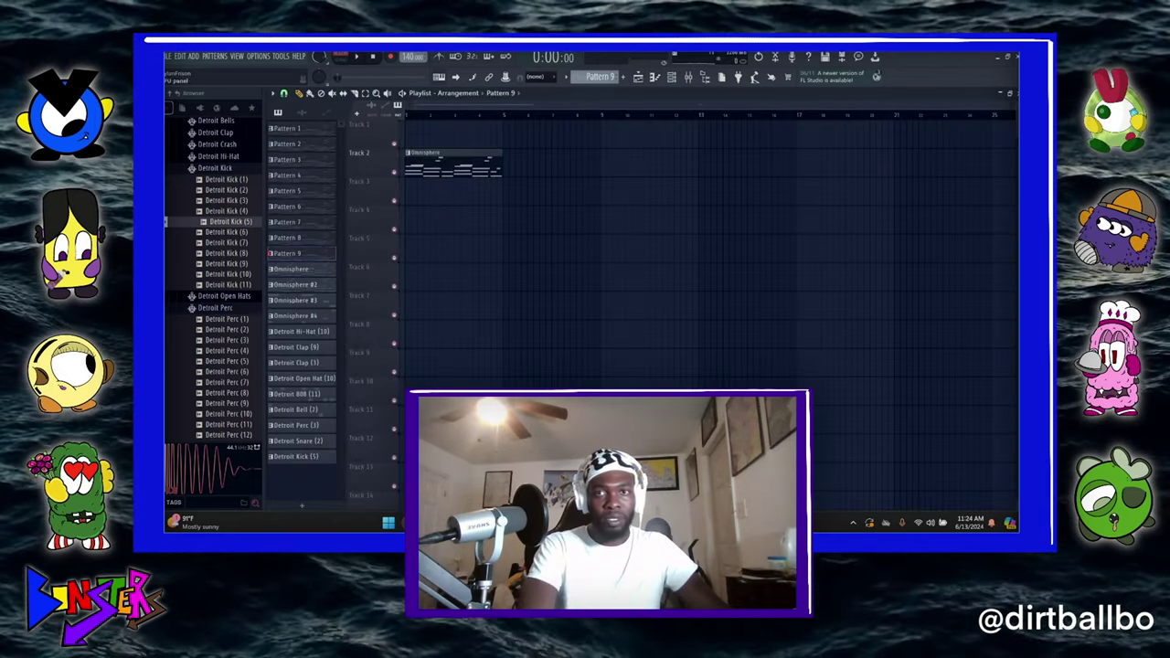
- Route all channels of the rack to their own mixer tracks, starting at Insert 1
click(672, 78)
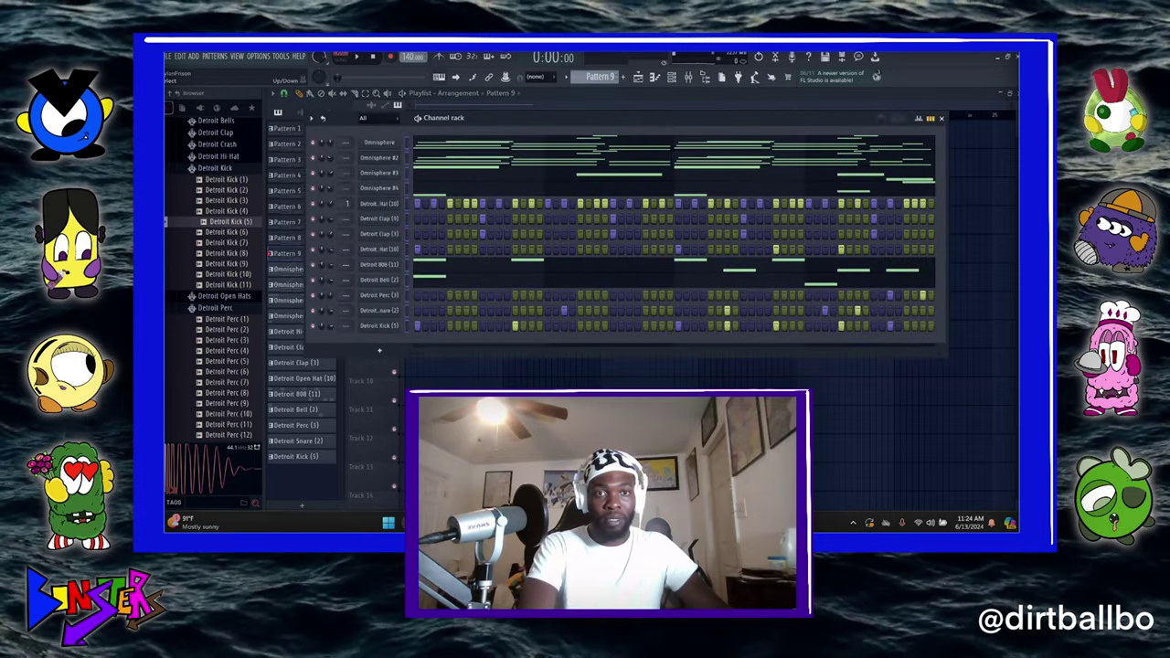
click(689, 80)
right_click(334, 222)
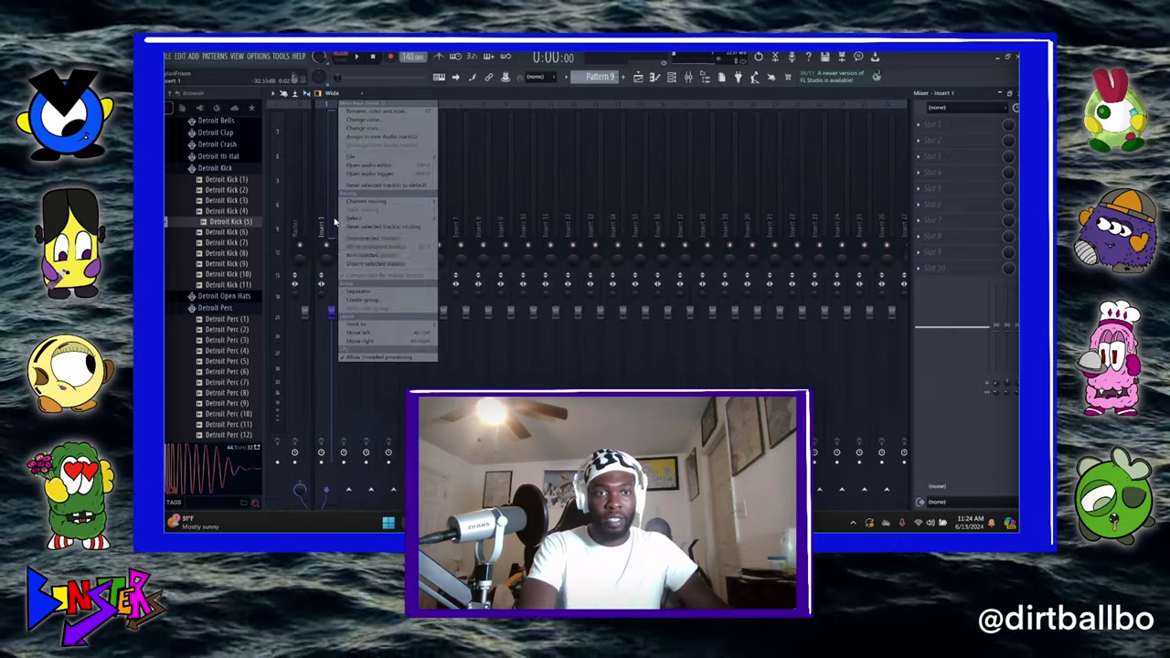
click(459, 213)
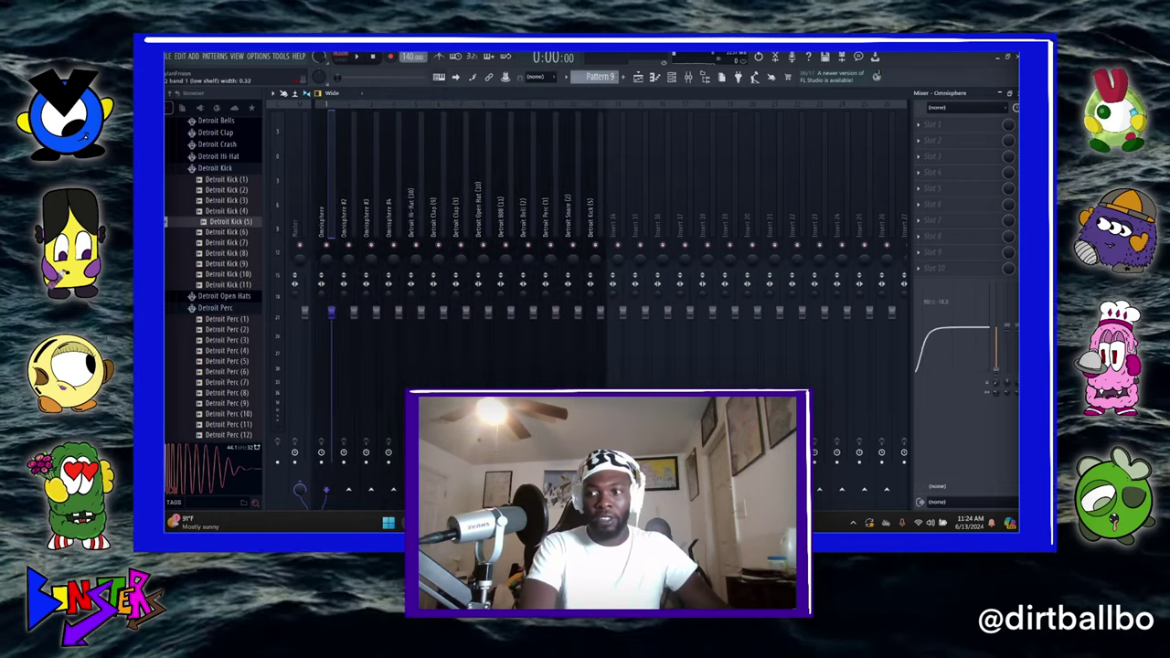
- Play Pattern 9 and check the Omnisphere #2 and Omnisphere #3 mixer tracks
key(space)
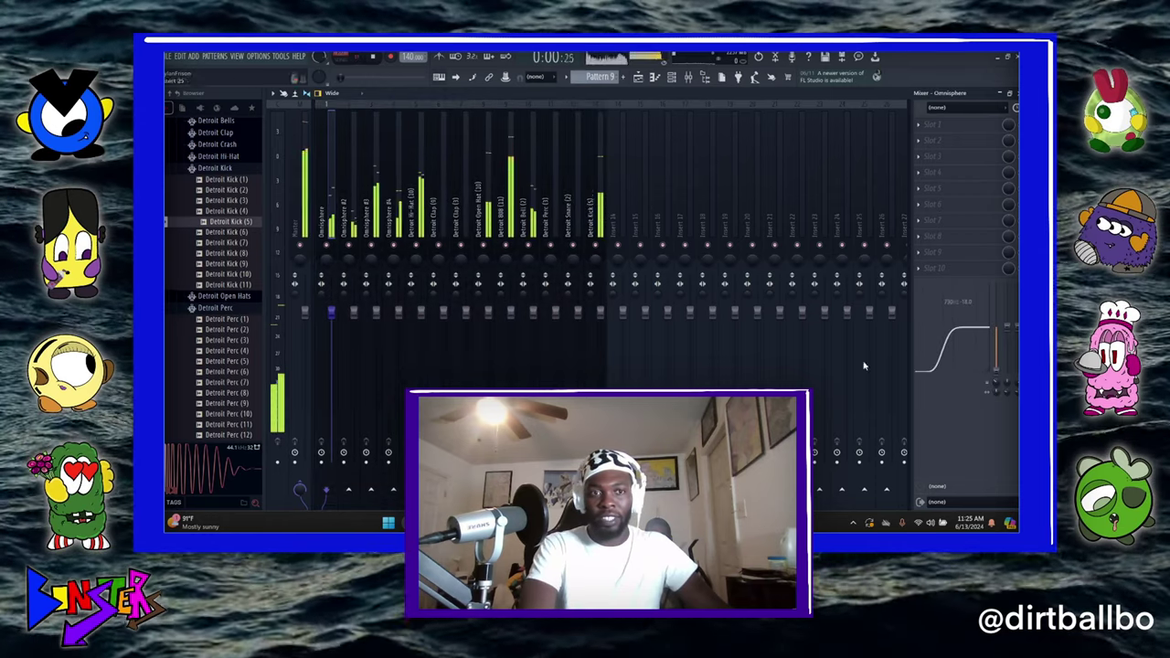
click(357, 234)
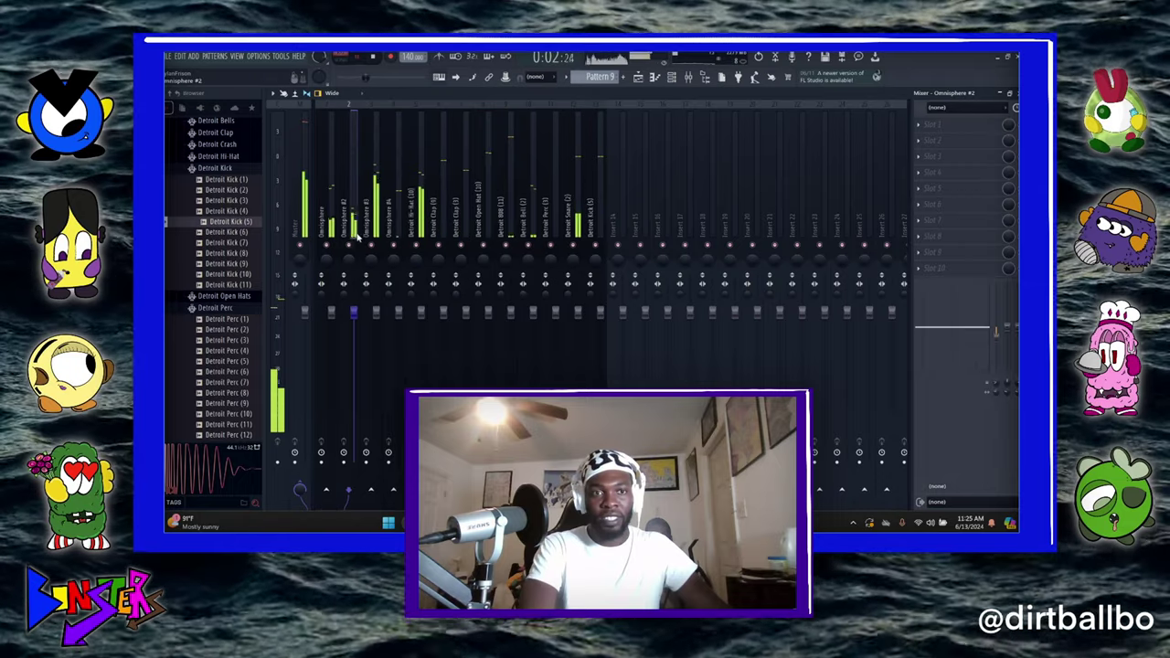
click(376, 236)
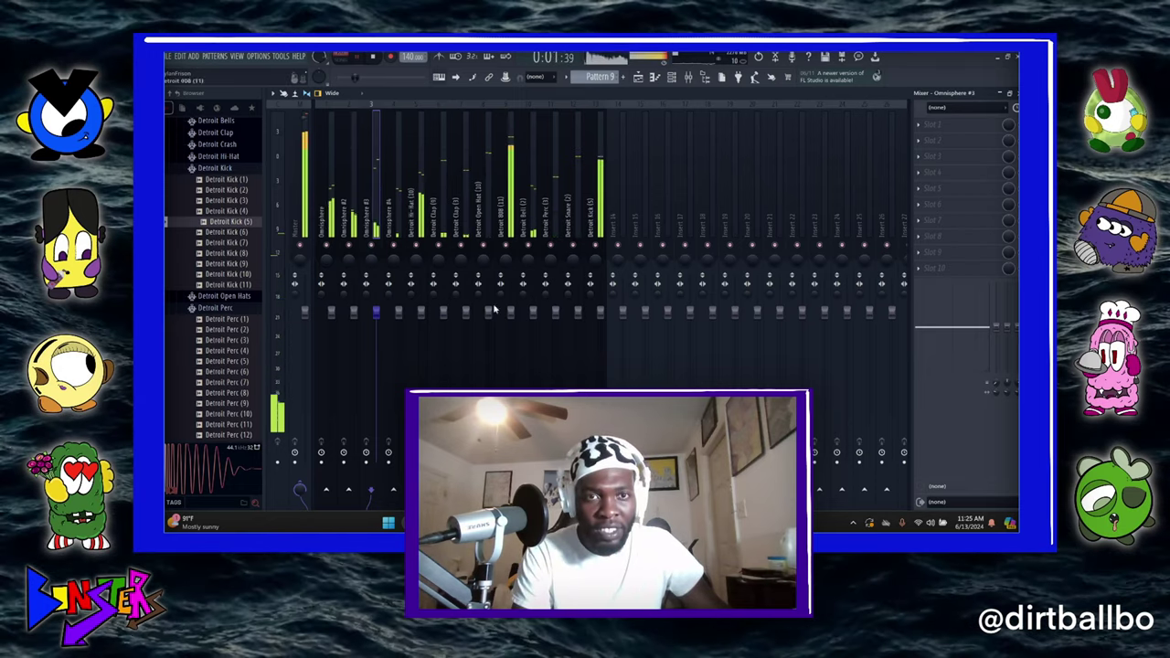
- Lower the mixer volumes of both Detroit Claps, Detroit Open Hat (10) and Omnisphere #4, and pan Detroit Clap (9) 8% right
click(444, 314)
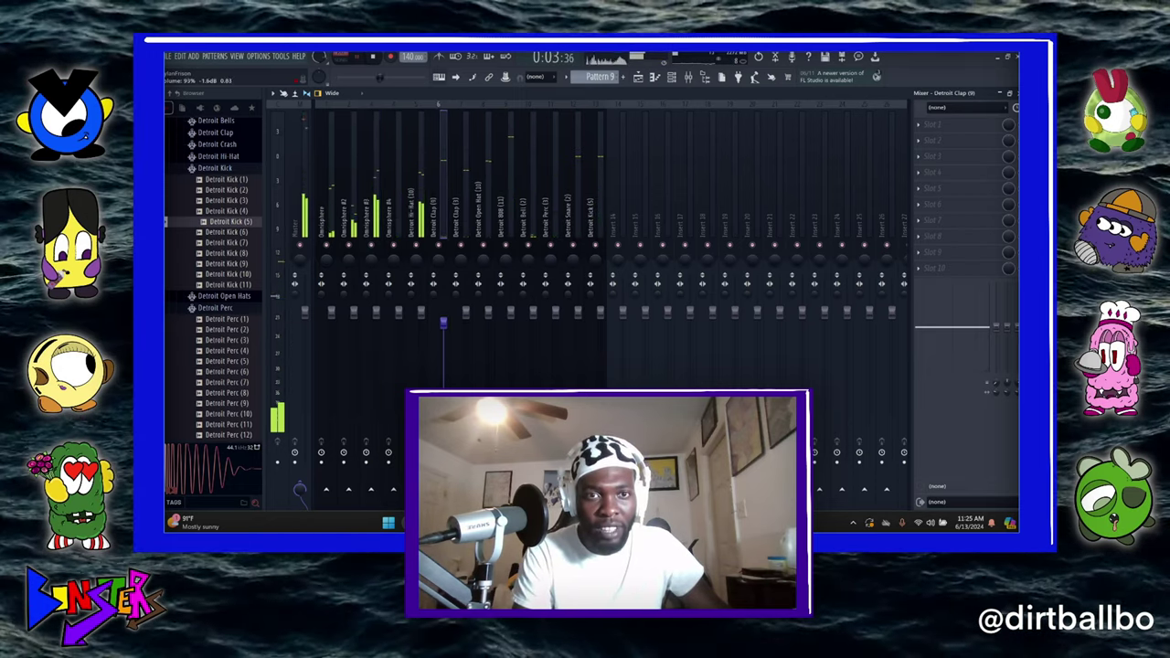
drag(465, 319, 466, 334)
mouse_move(439, 260)
mouse_down()
mouse_move(439, 273)
mouse_move(460, 253)
mouse_move(439, 253)
mouse_up()
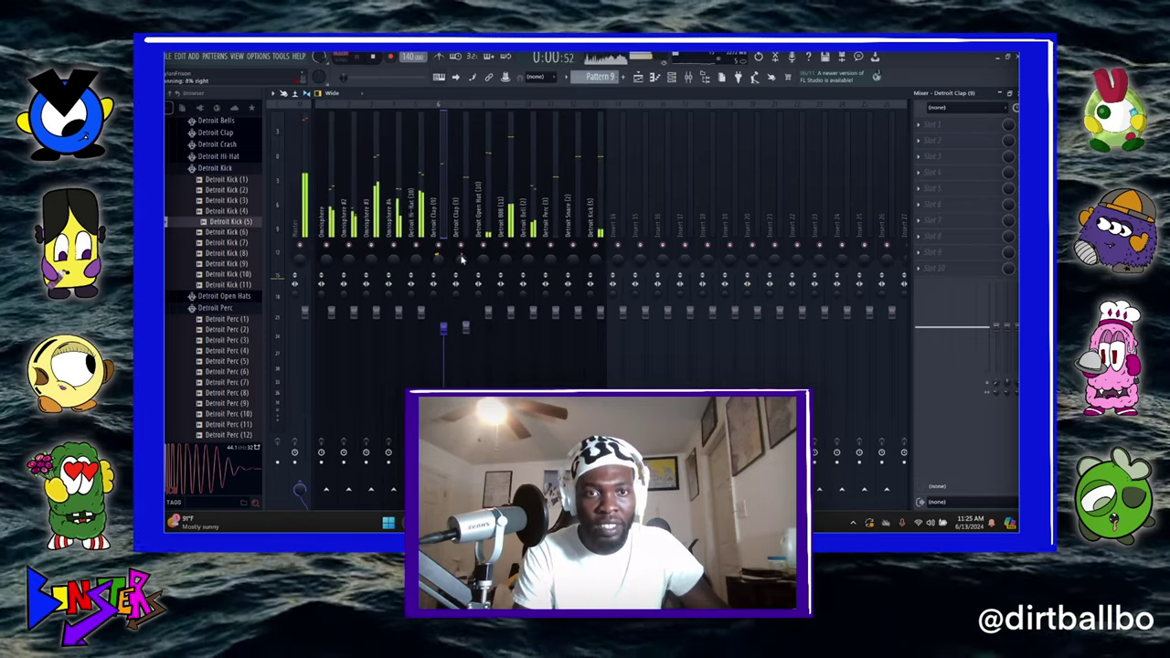
click(462, 261)
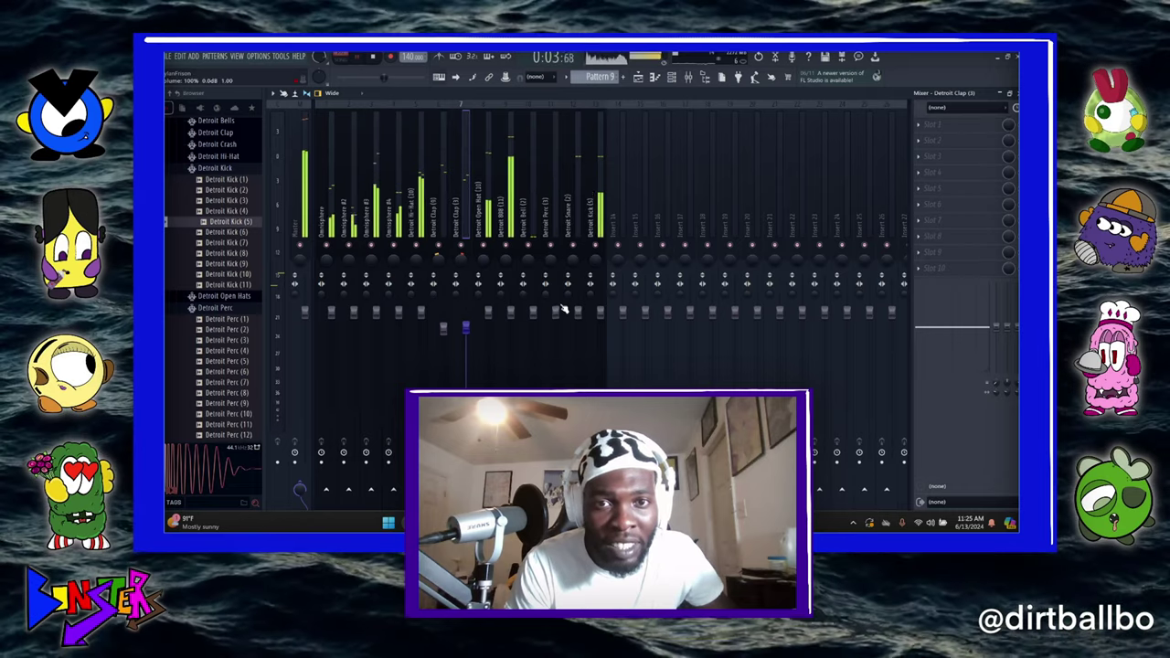
drag(488, 312, 488, 323)
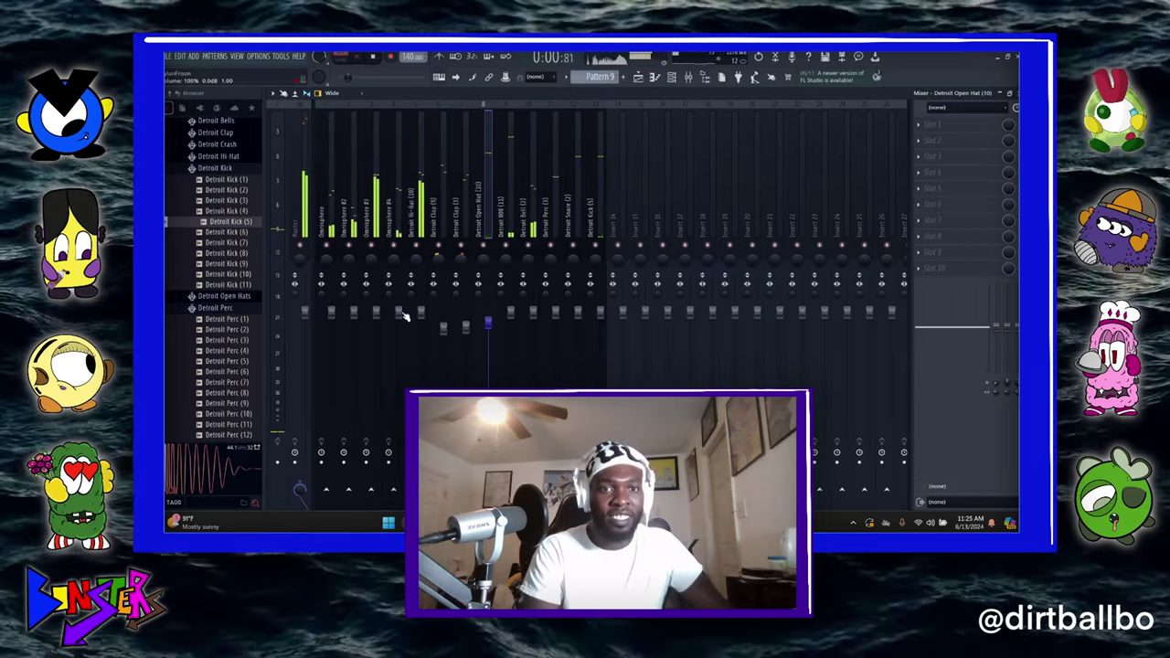
drag(402, 314, 402, 323)
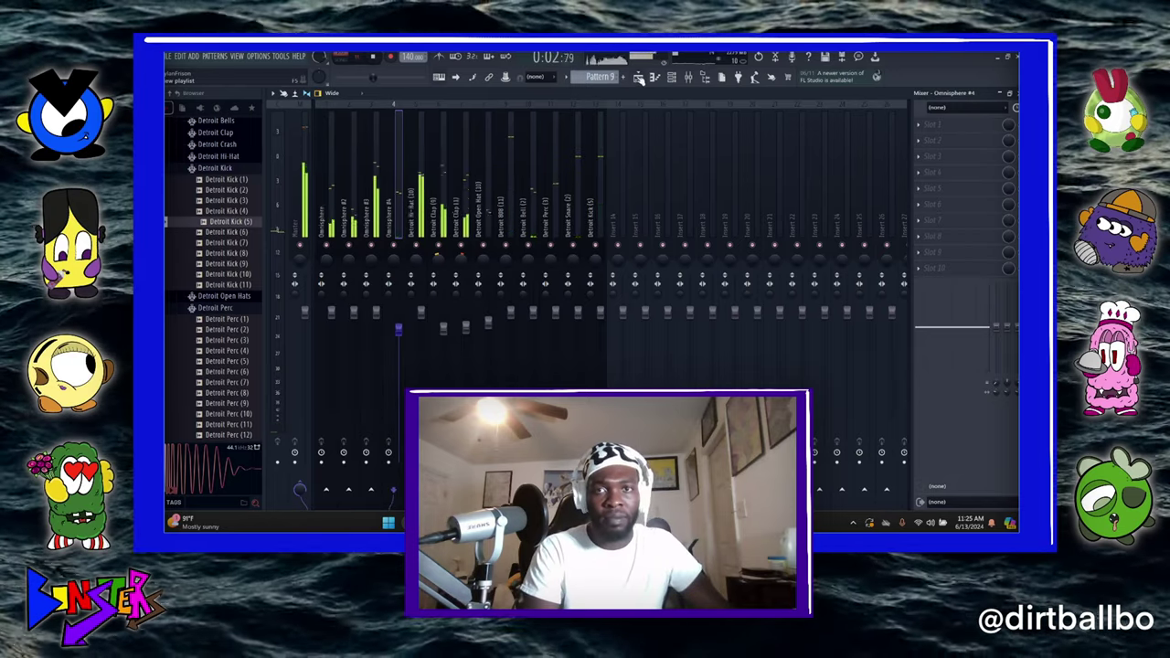
- Add a second Omnisphere clip at bar 5 on Track 2 of the playlist and switch to song mode
click(639, 78)
click(505, 171)
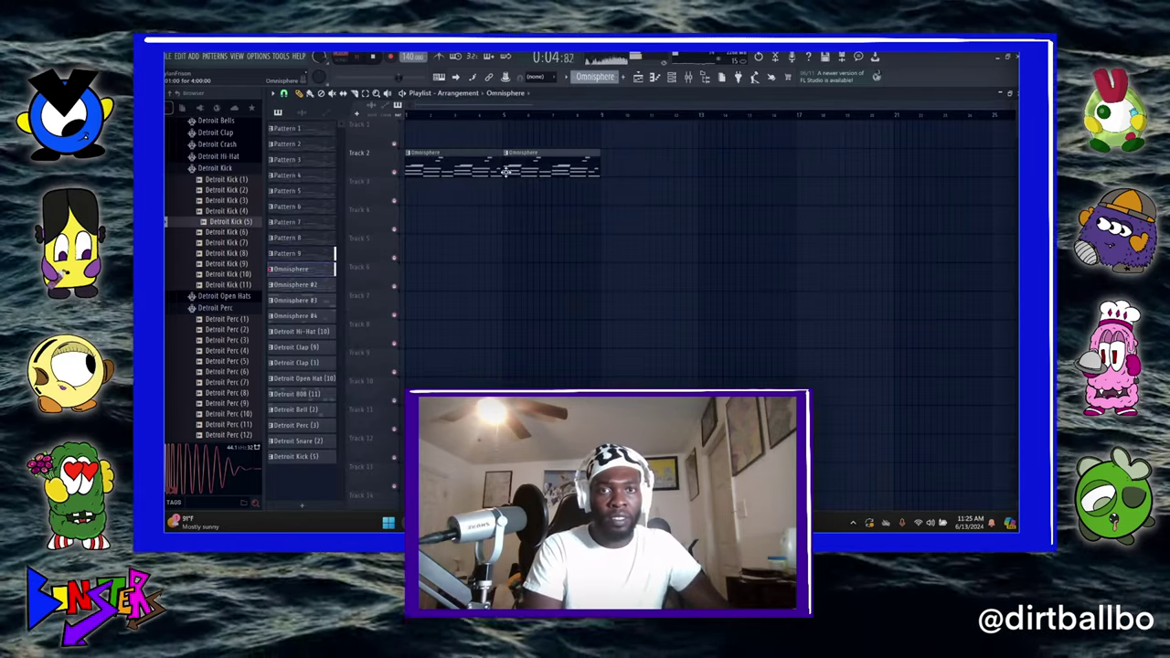
key(l)
- Place Omnisphere #3 clips on Track 3 and Omnisphere #4 clips on Track 4, each at bars 1 and 5
drag(286, 286, 658, 213)
right_click(658, 214)
drag(290, 304, 467, 187)
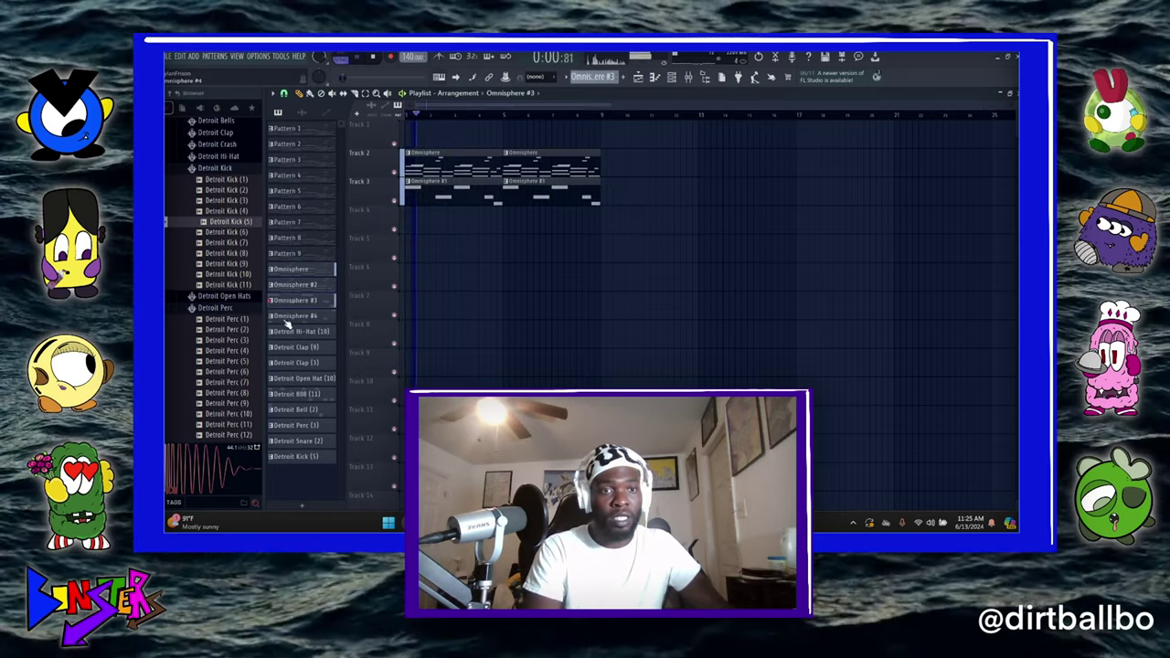
drag(307, 315, 318, 208)
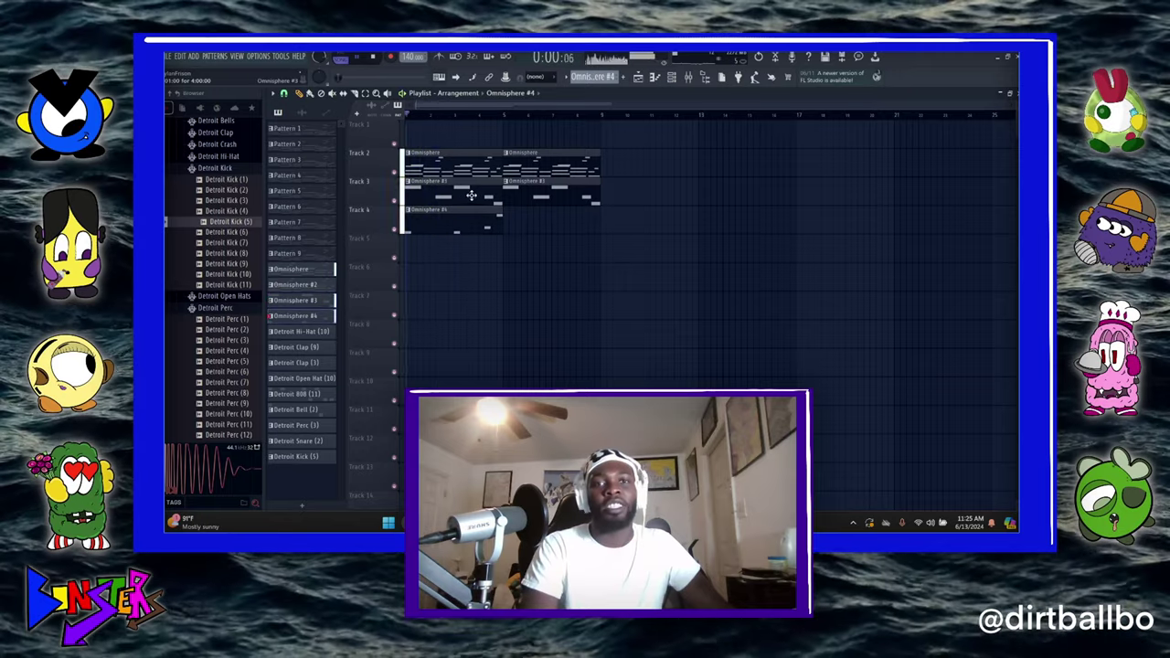
click(508, 229)
- Place Omnisphere clips on Track 1 and Omnisphere #3 clips on Track 3, each at bars 9 and 13
click(285, 269)
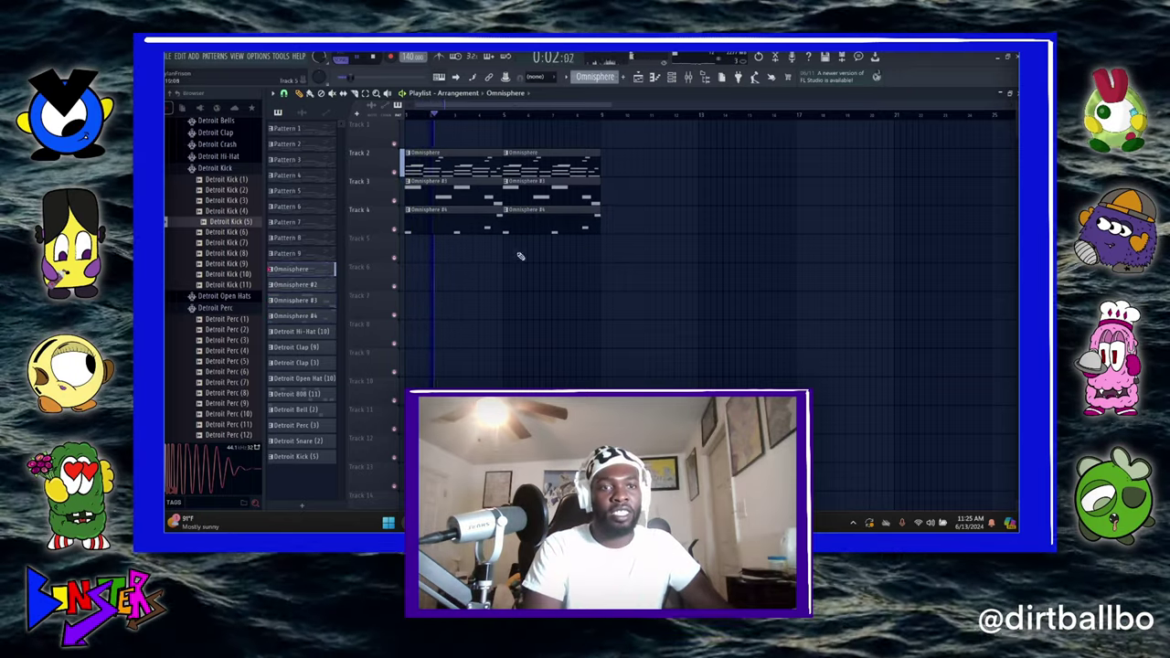
click(603, 139)
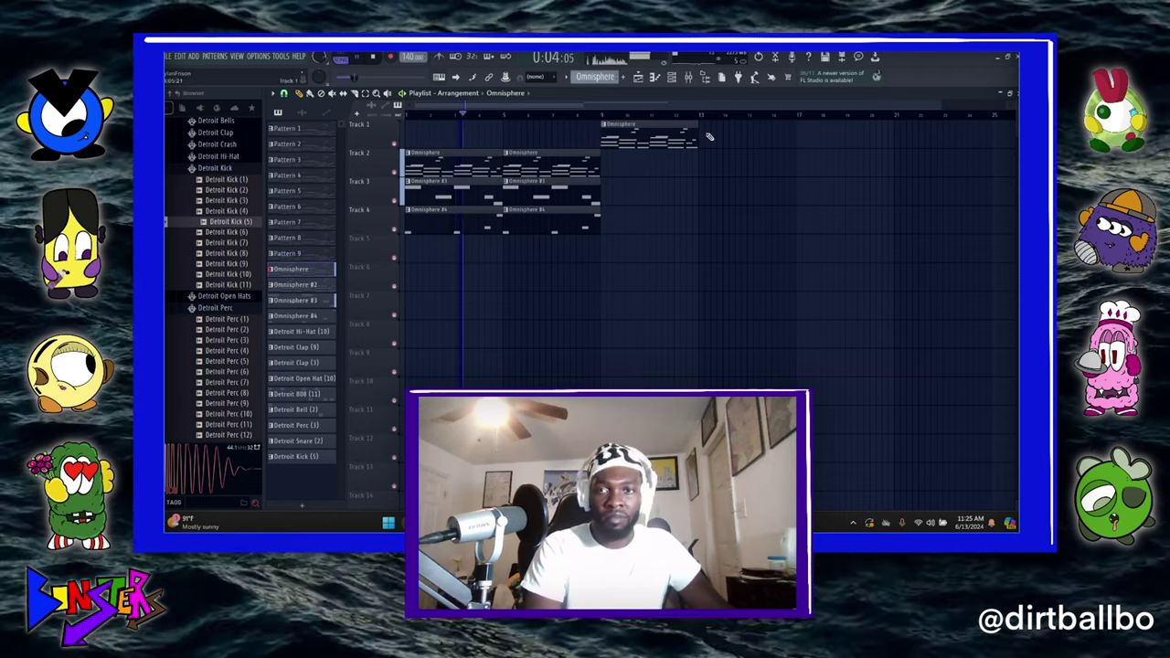
click(702, 139)
click(574, 189)
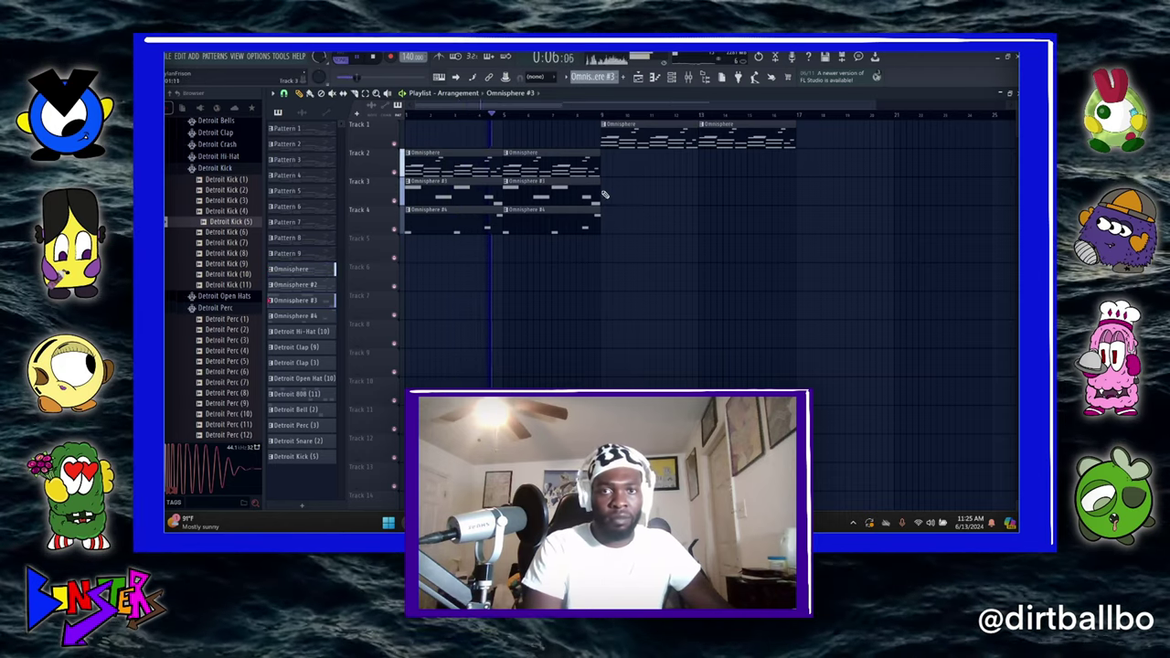
click(605, 189)
click(702, 192)
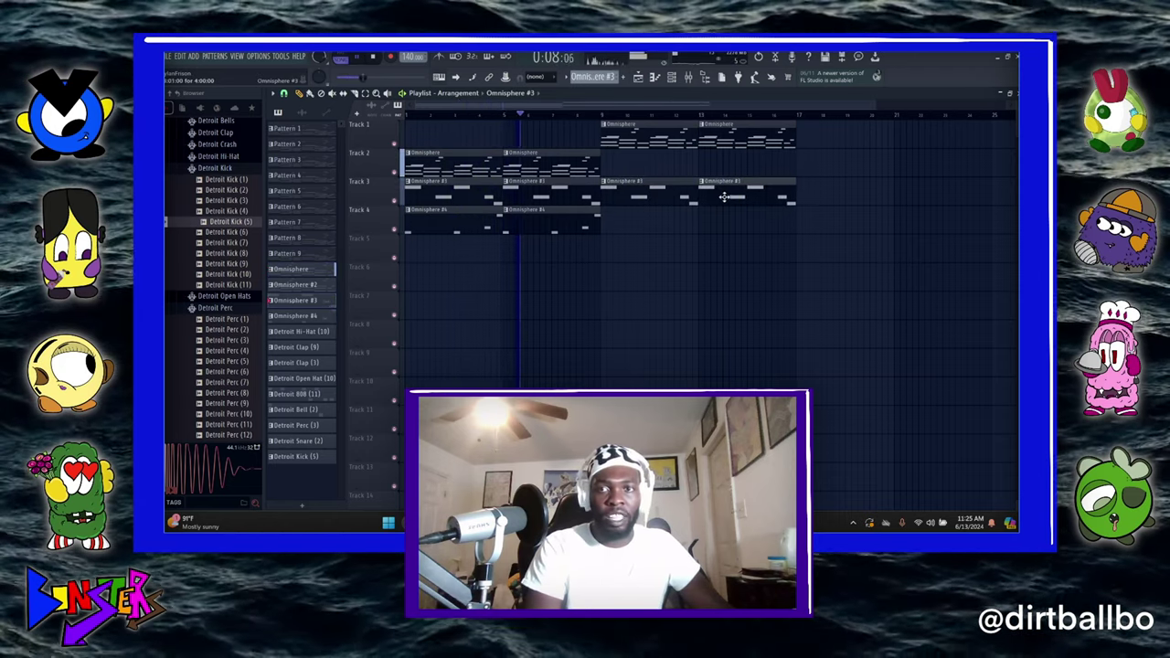
- Place two Detroit 808 (11) clips on Track 5 at bars 9 and 13
click(316, 394)
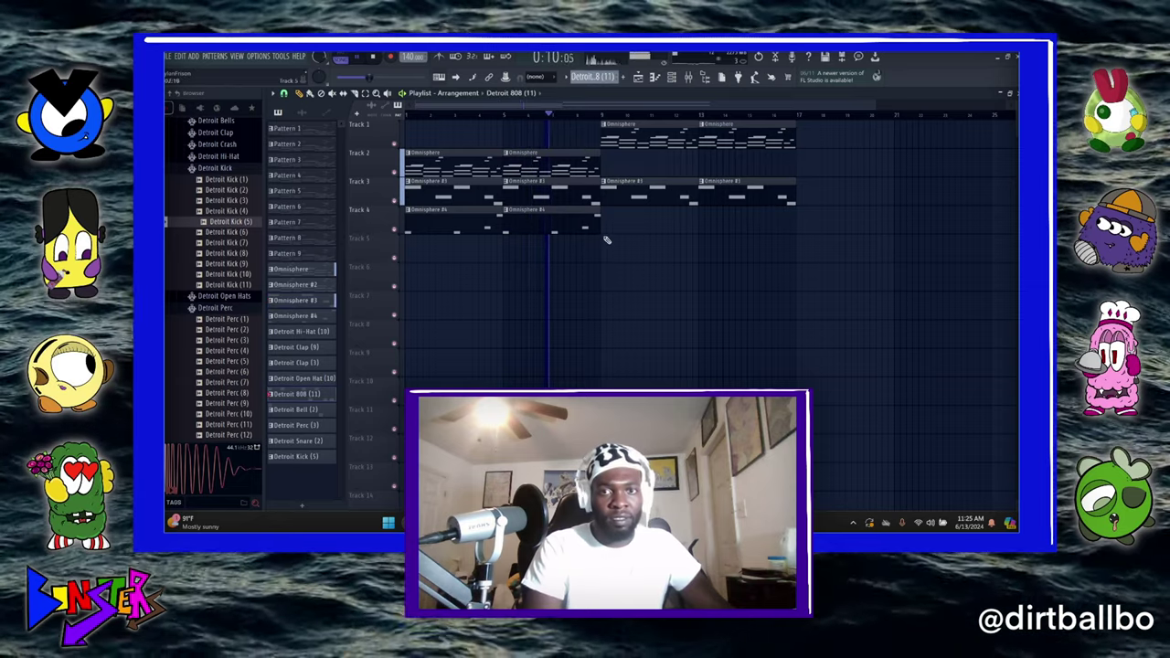
click(606, 245)
click(702, 245)
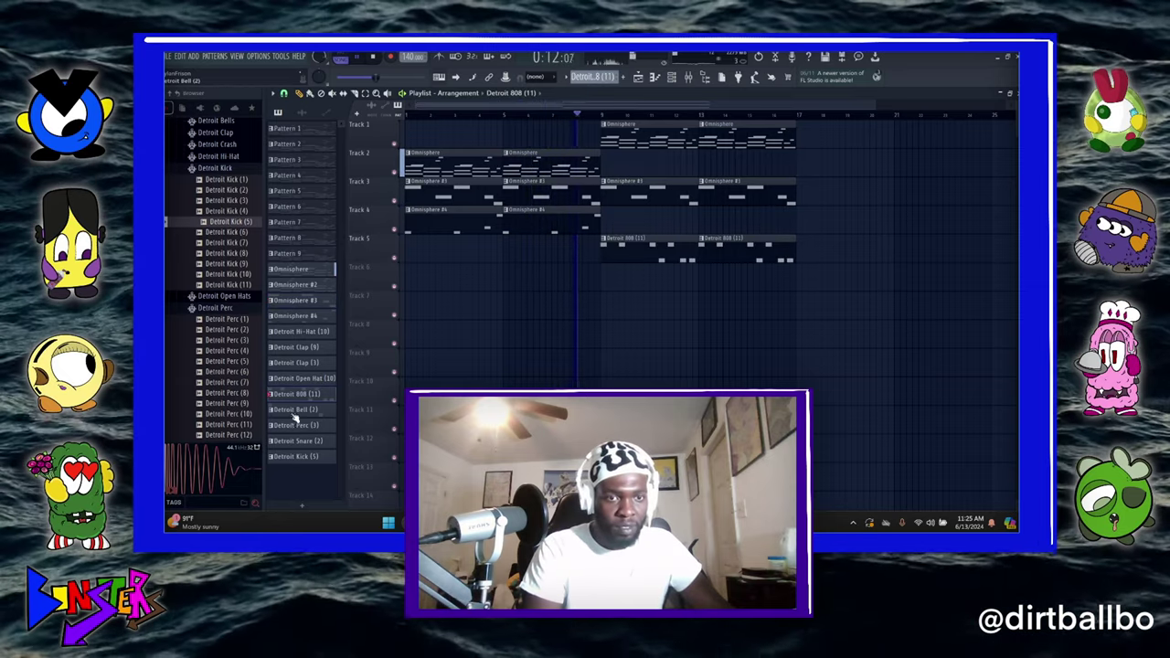
click(295, 362)
click(603, 272)
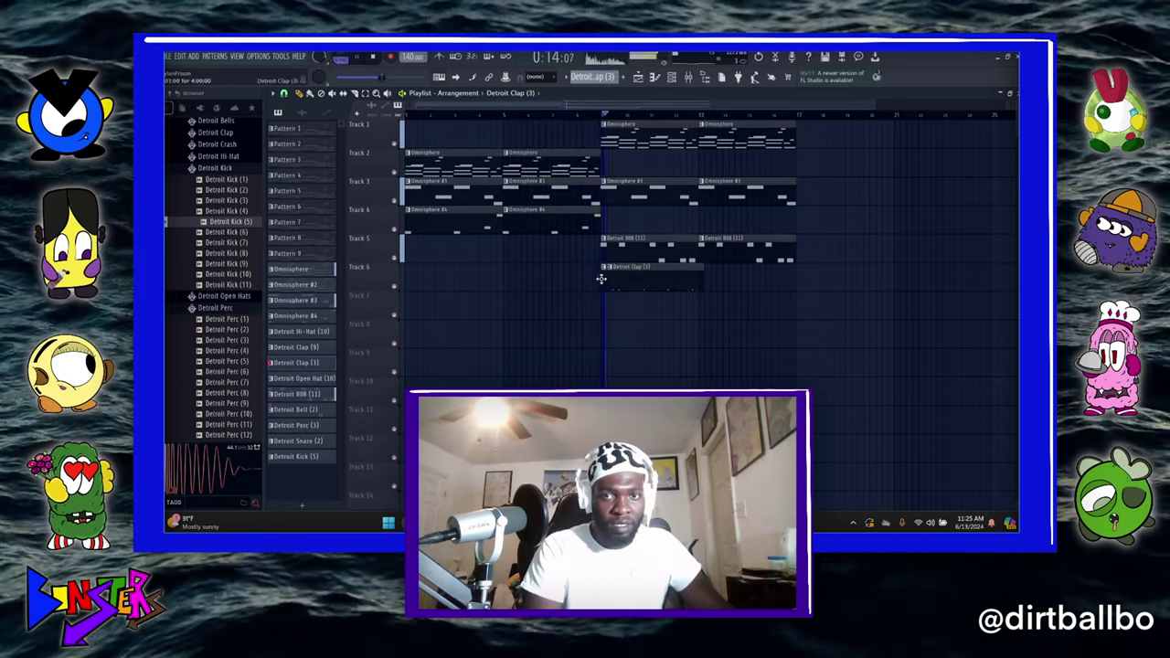
right_click(640, 280)
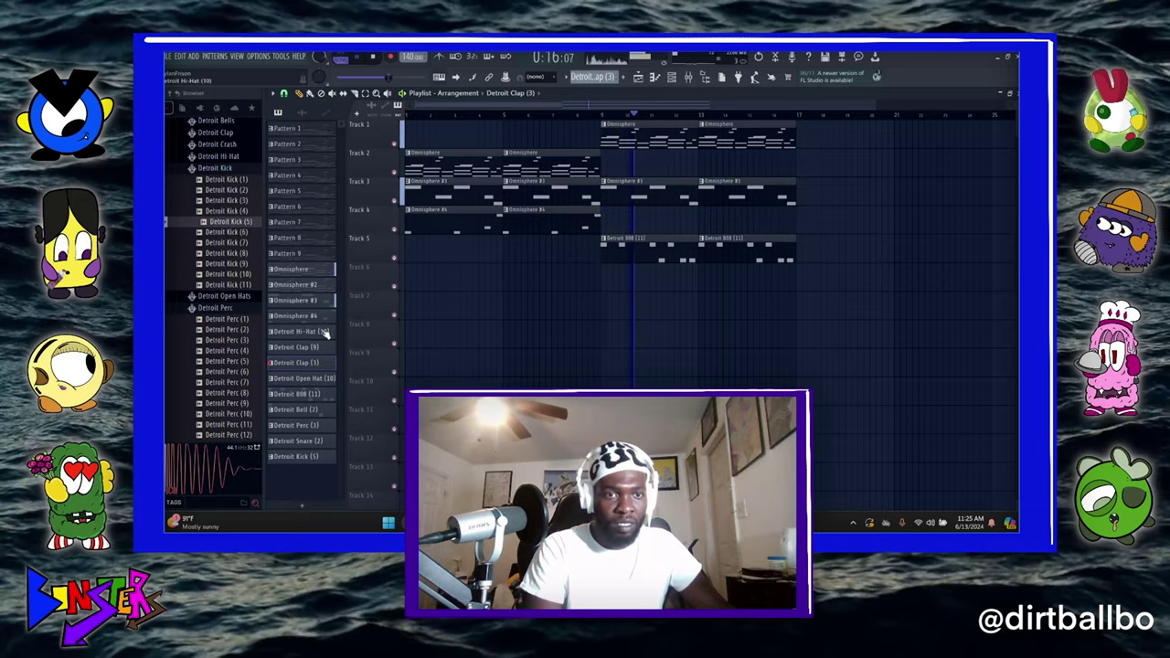
- Place two Detroit Clap (9) clips on Track 6 at bars 9 and 13
click(308, 351)
click(606, 274)
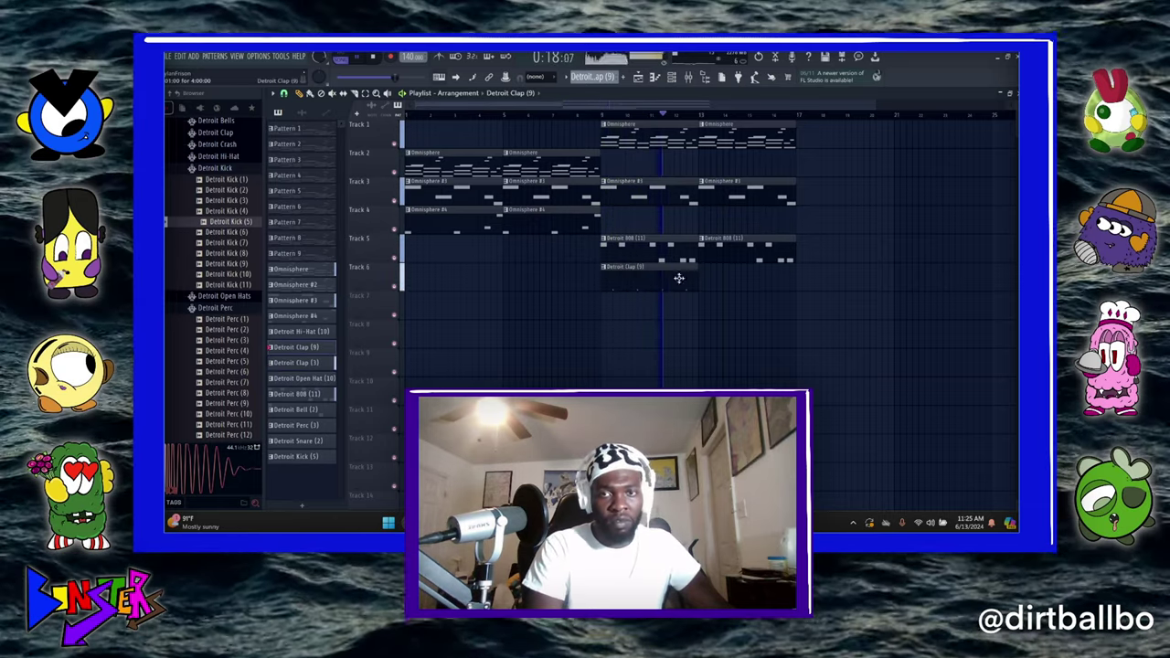
click(704, 283)
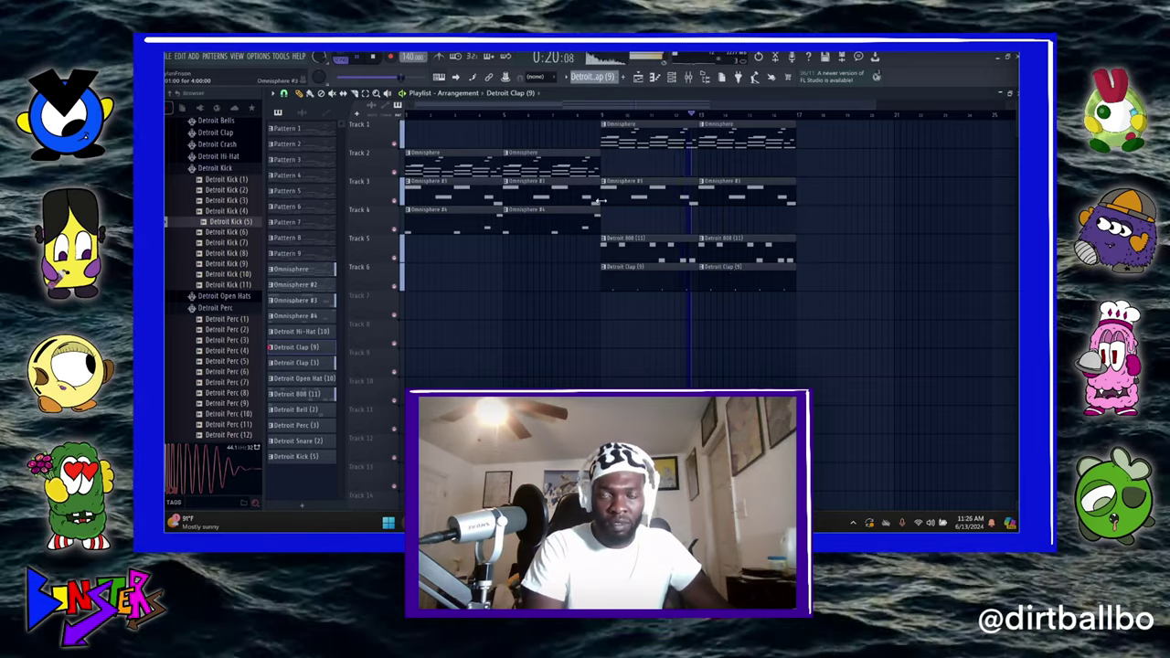
- Place two Pattern 9 clips on Track 2 at bars 17 and 21
scroll(614, 126, down, 2)
click(327, 255)
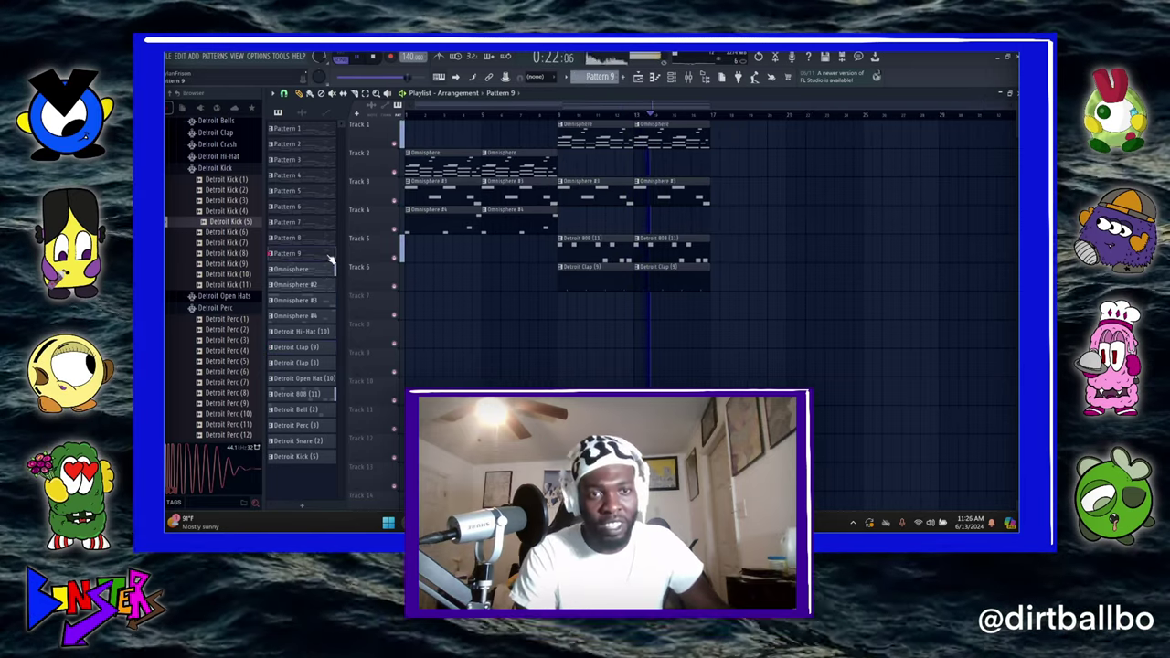
click(723, 169)
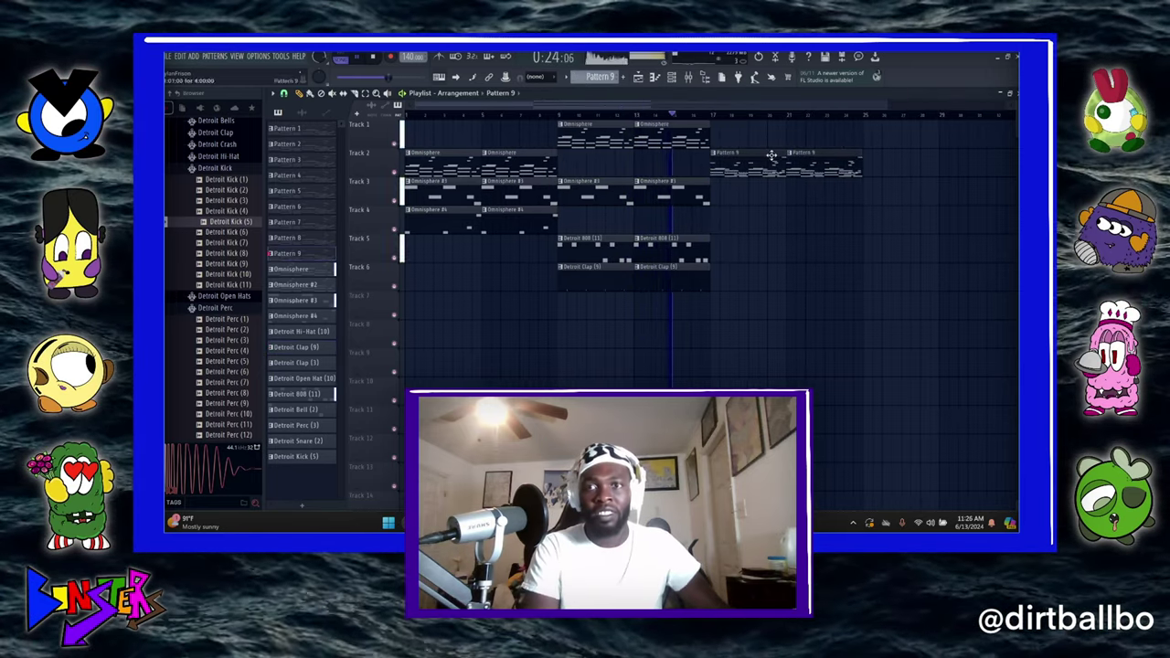
- Cut the Detroit Kick (5) and Detroit Hi-Hat (10) steps out of Pattern 9
key(F6)
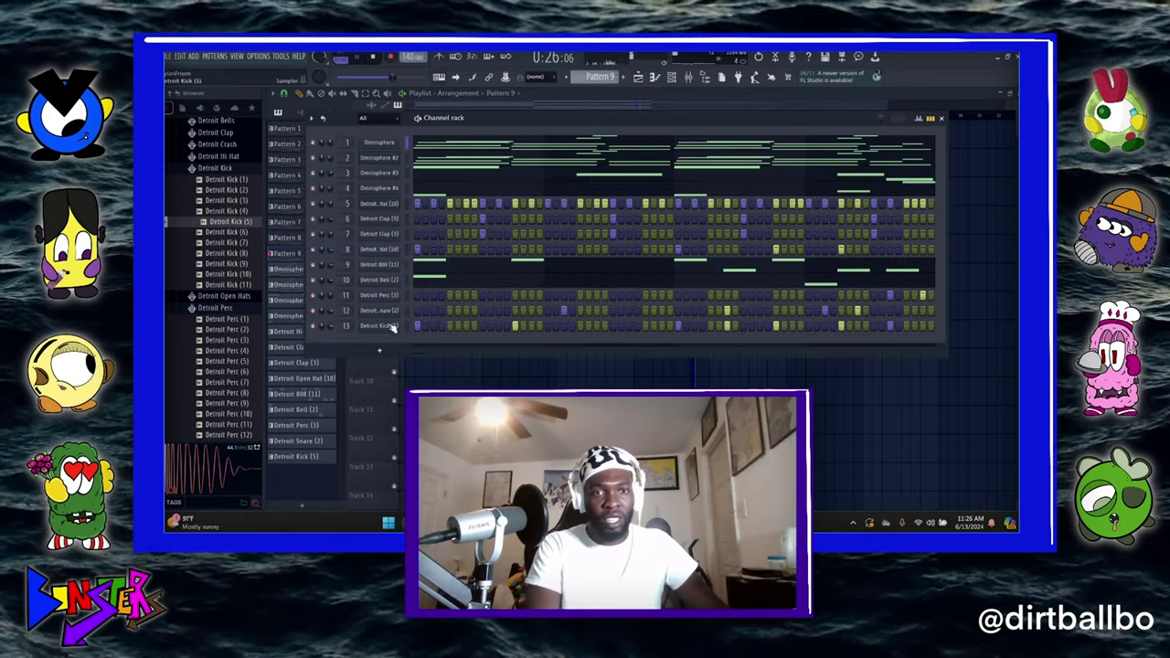
right_click(393, 327)
click(505, 323)
right_click(393, 205)
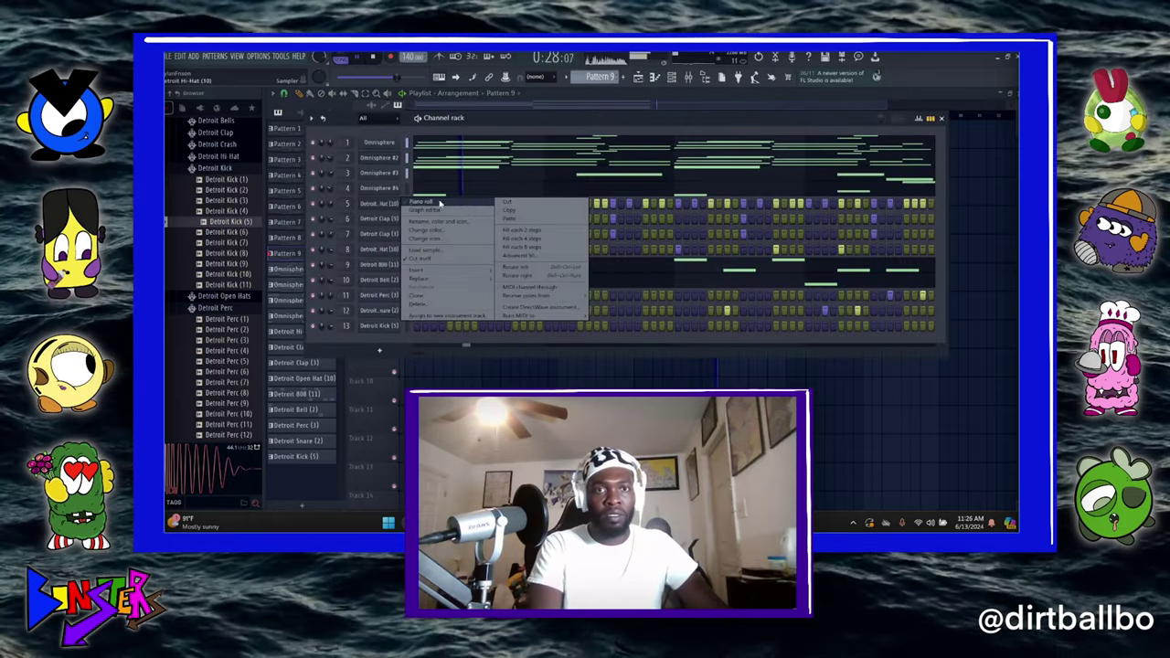
click(516, 203)
- Place two Pattern 8 clips on Track 1 at bars 25 and 29
click(310, 237)
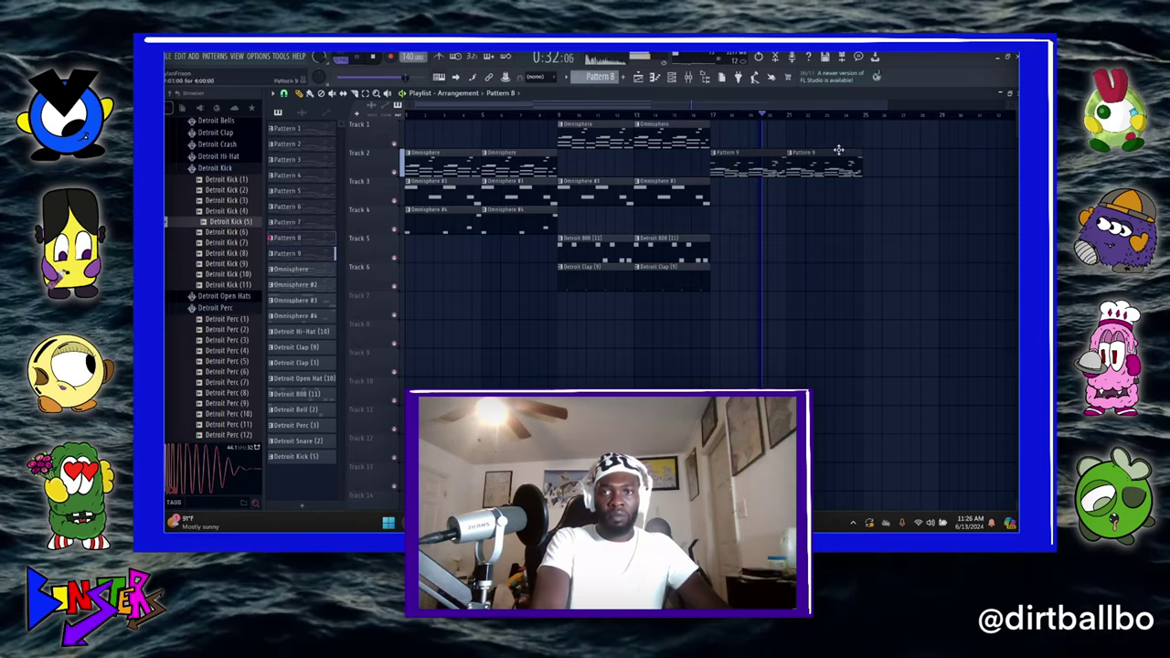
click(864, 137)
click(944, 144)
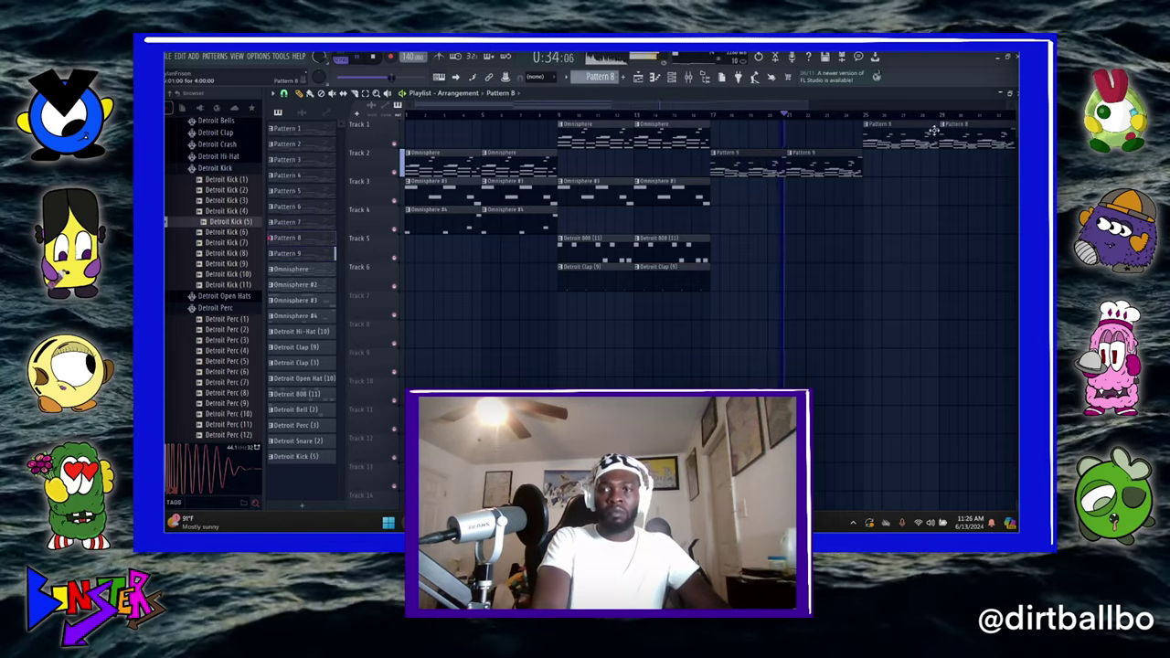
- Place two Pattern 7 clips on Track 2 at bars 33 and 37
scroll(900, 117, down, 2)
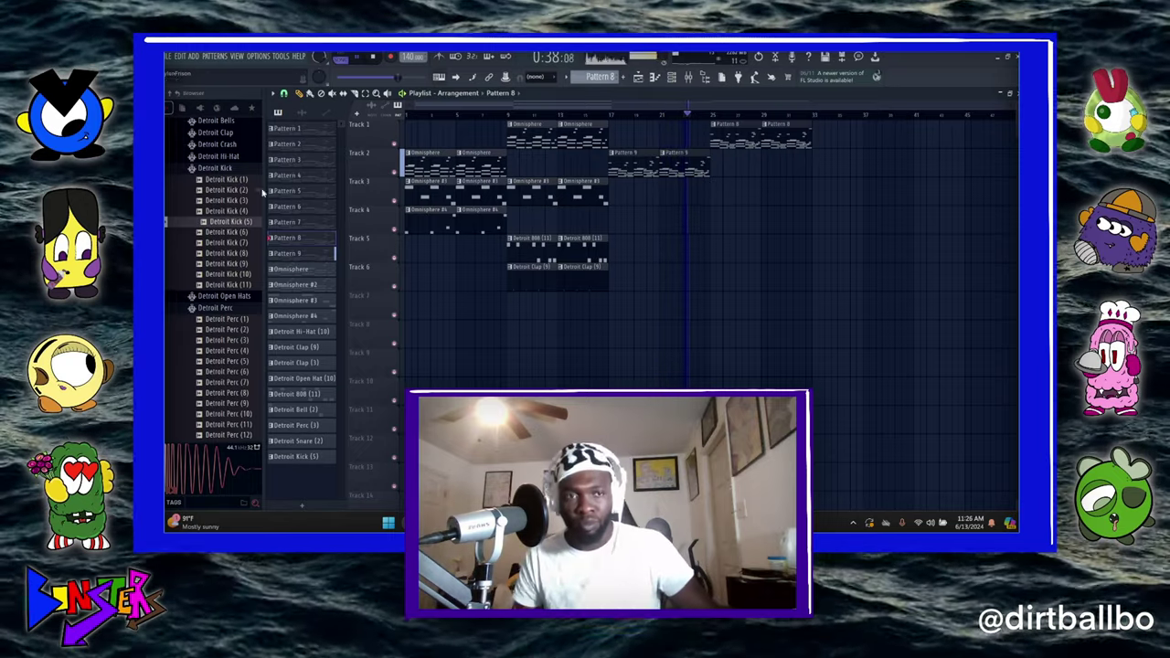
click(286, 222)
click(811, 169)
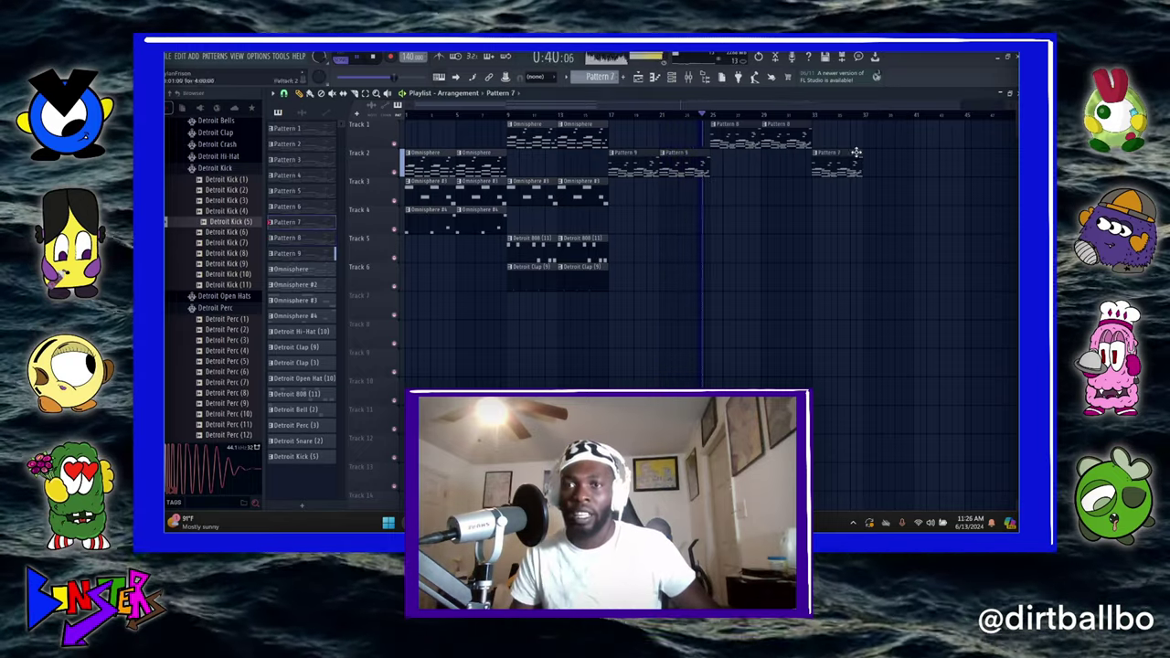
click(862, 166)
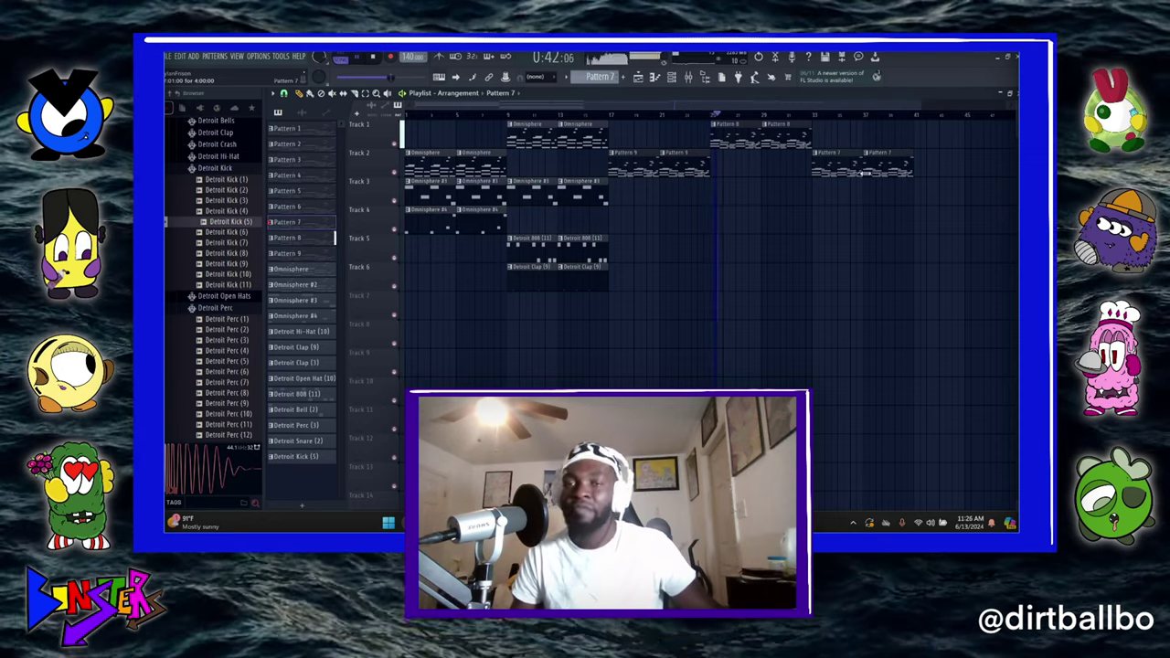
- Cut the Omnisphere #2, Detroit Hi-Hat (10) and Detroit Kick (5) channels' content out of Pattern 7
scroll(795, 118, down, 2)
scroll(796, 118, down, 1)
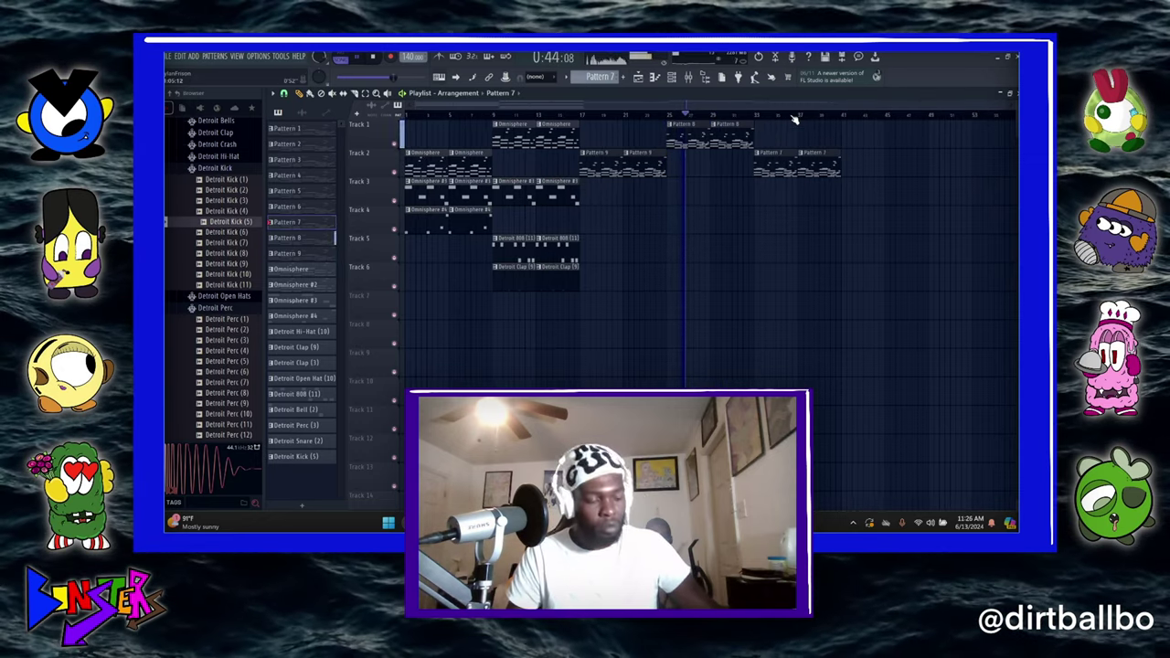
click(673, 80)
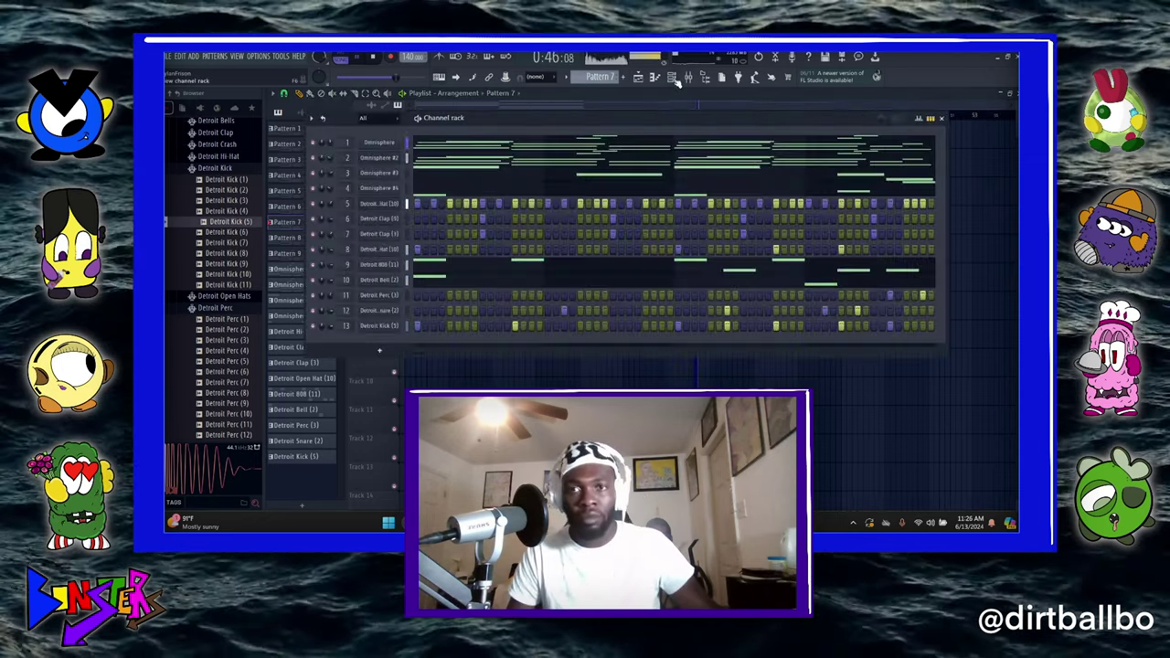
right_click(384, 160)
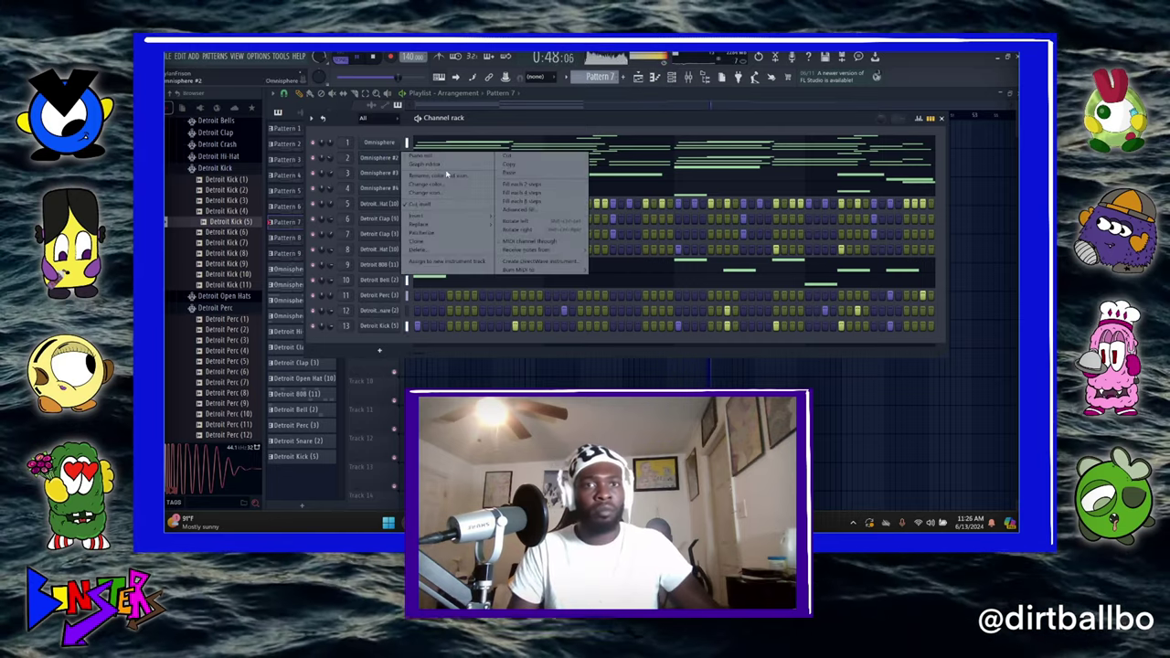
click(513, 163)
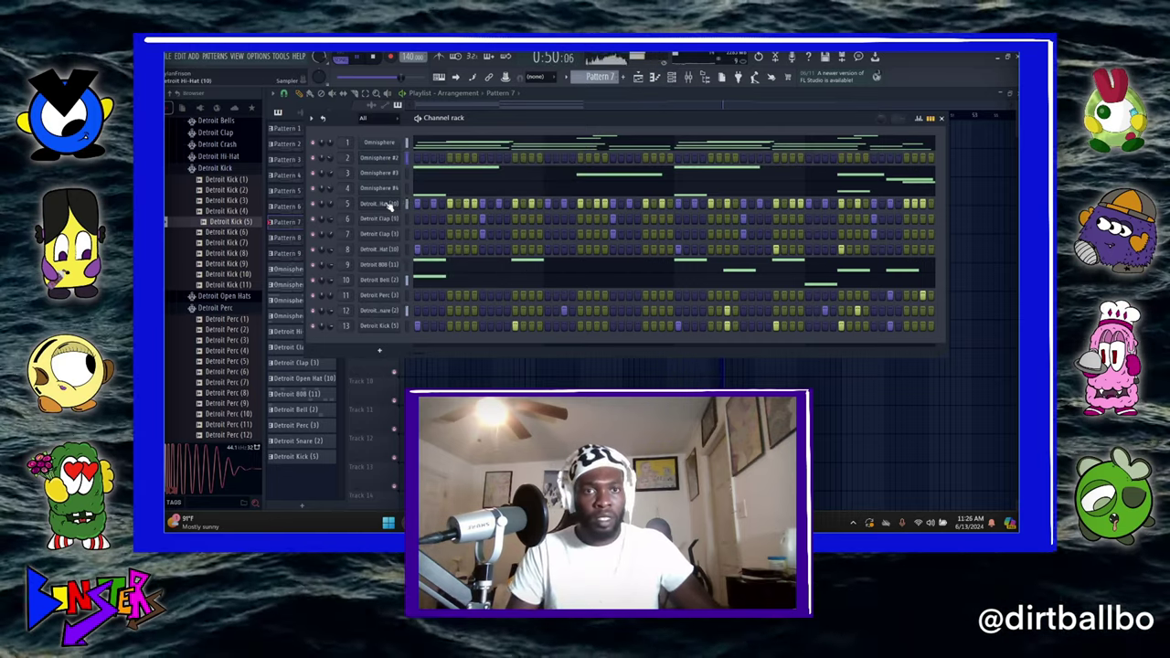
right_click(390, 204)
click(501, 204)
right_click(395, 331)
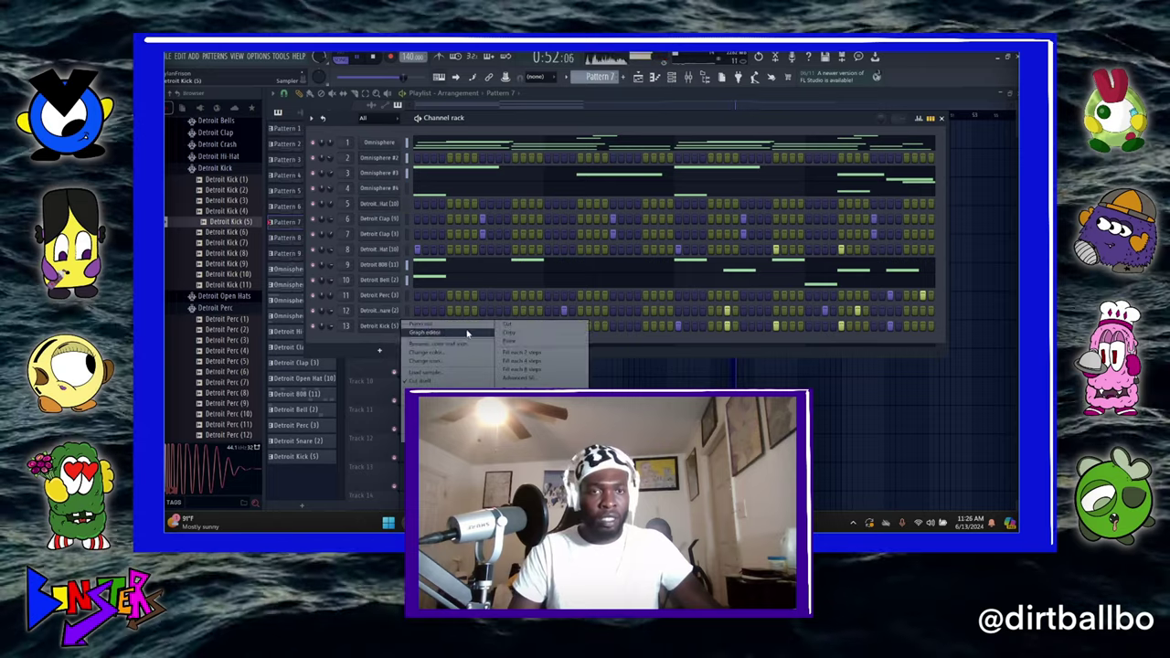
click(511, 329)
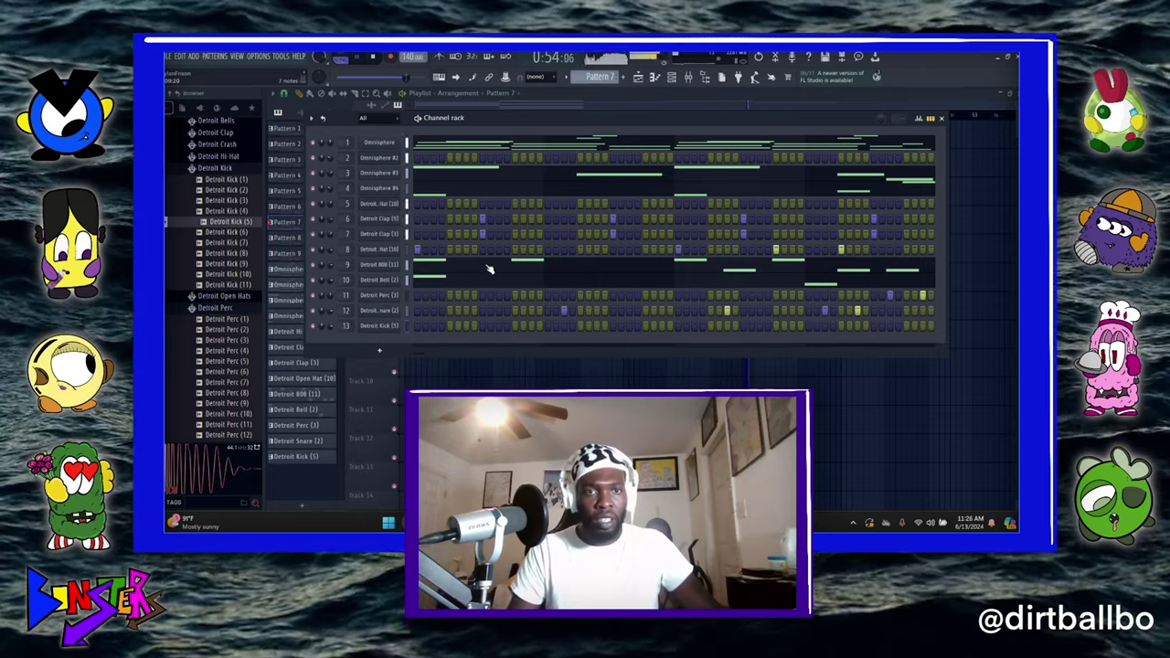
- Add a Detroit 808 (11) note to Pattern 7 on beat 2 of bar 2, at the first note's pitch, and return to the playlist
click(489, 269)
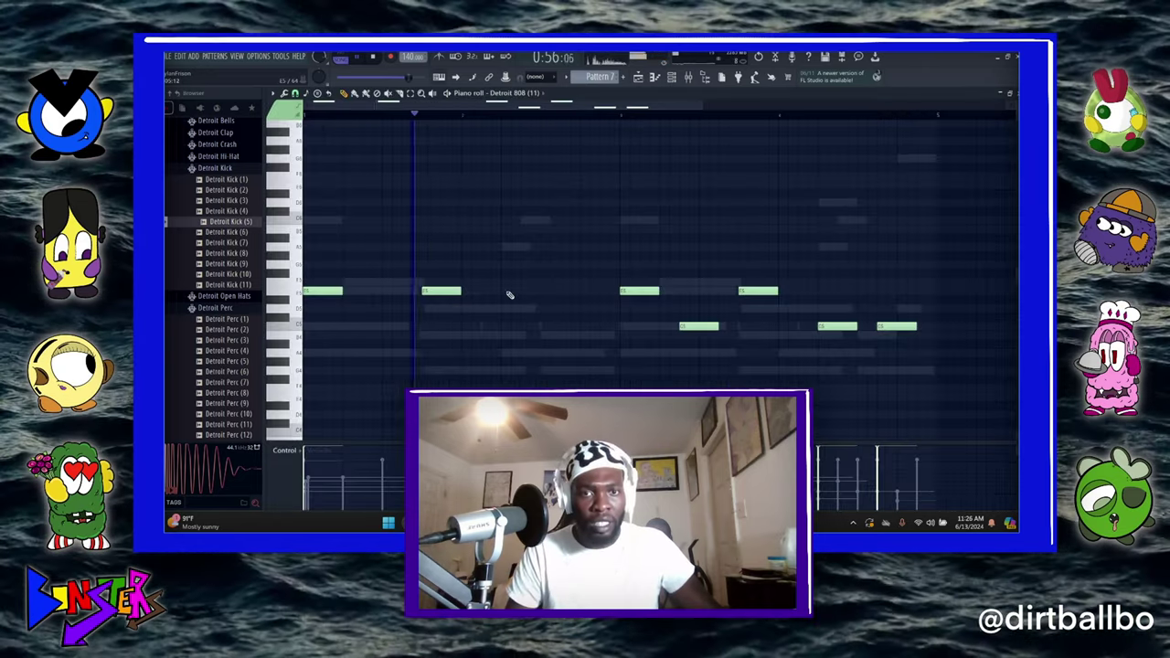
click(508, 292)
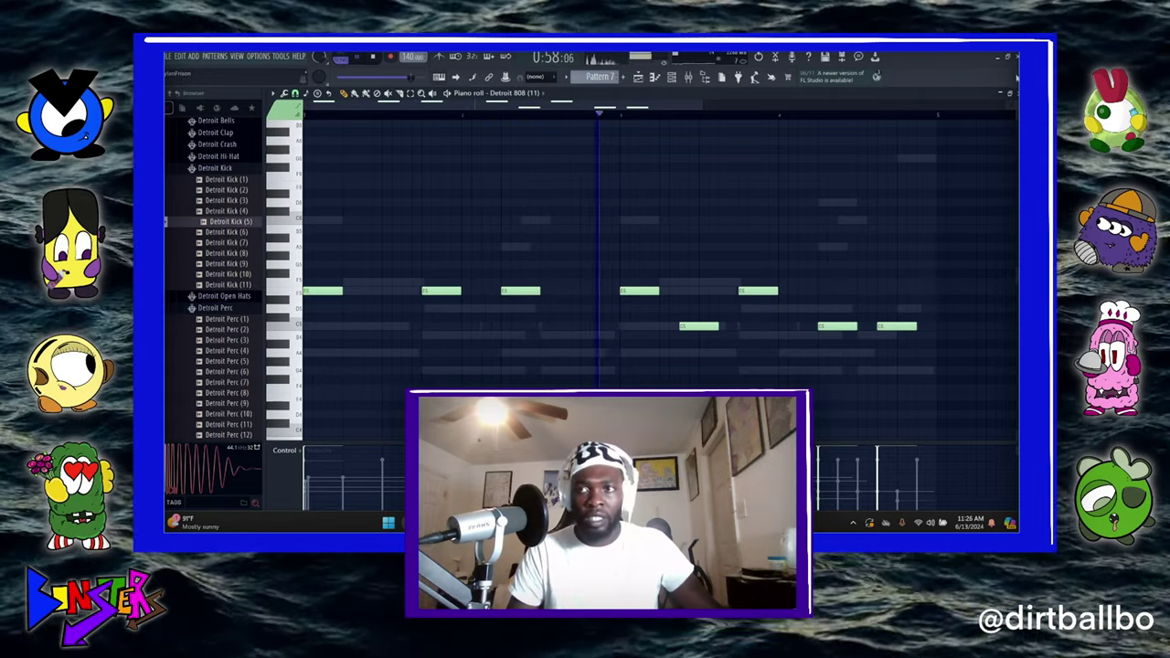
key(F5)
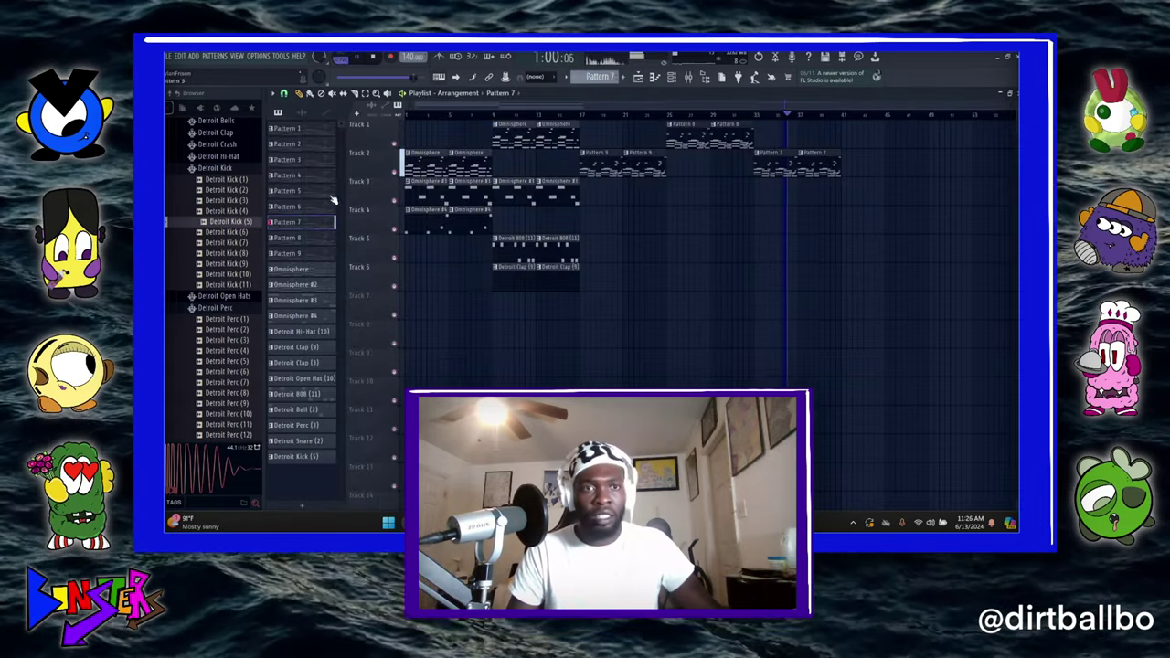
- Place two Pattern 6 clips on Track 2 at bars 41 and 45
click(320, 208)
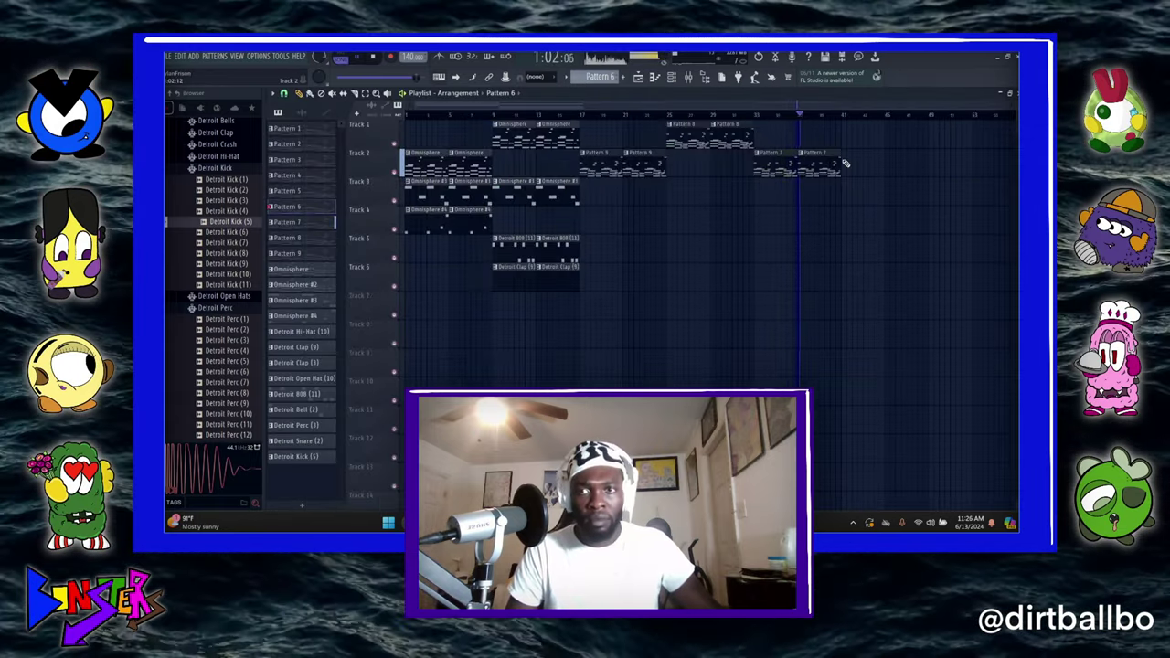
click(846, 163)
click(892, 166)
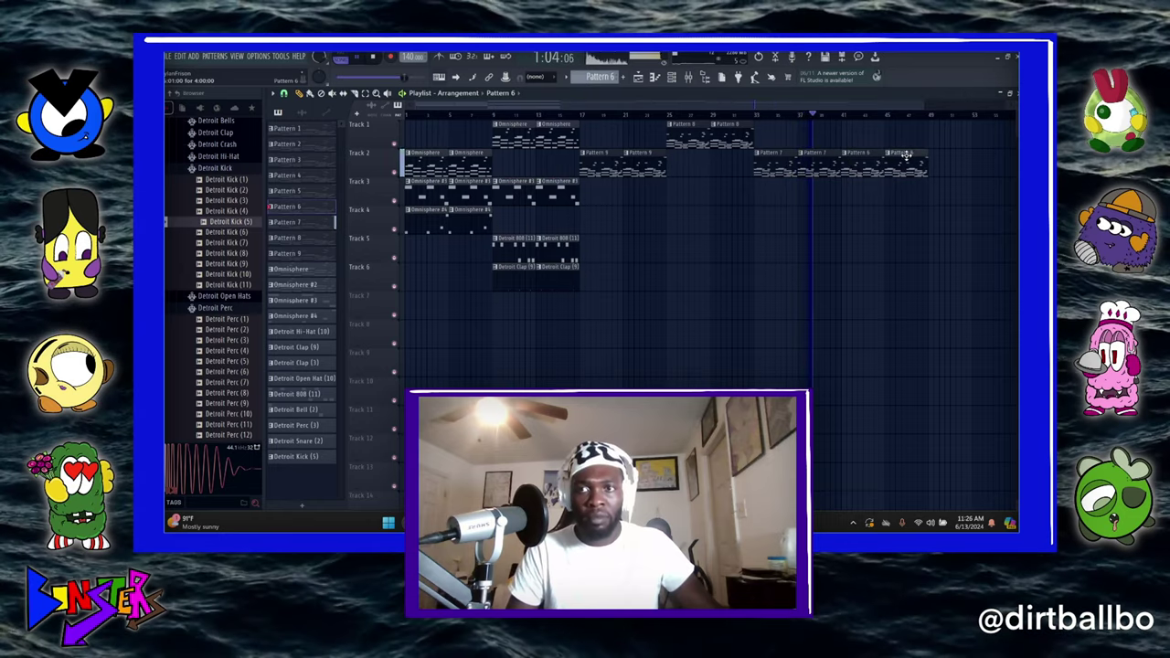
- Cut the Omnisphere #2 notes out of Pattern 6
click(672, 77)
right_click(388, 158)
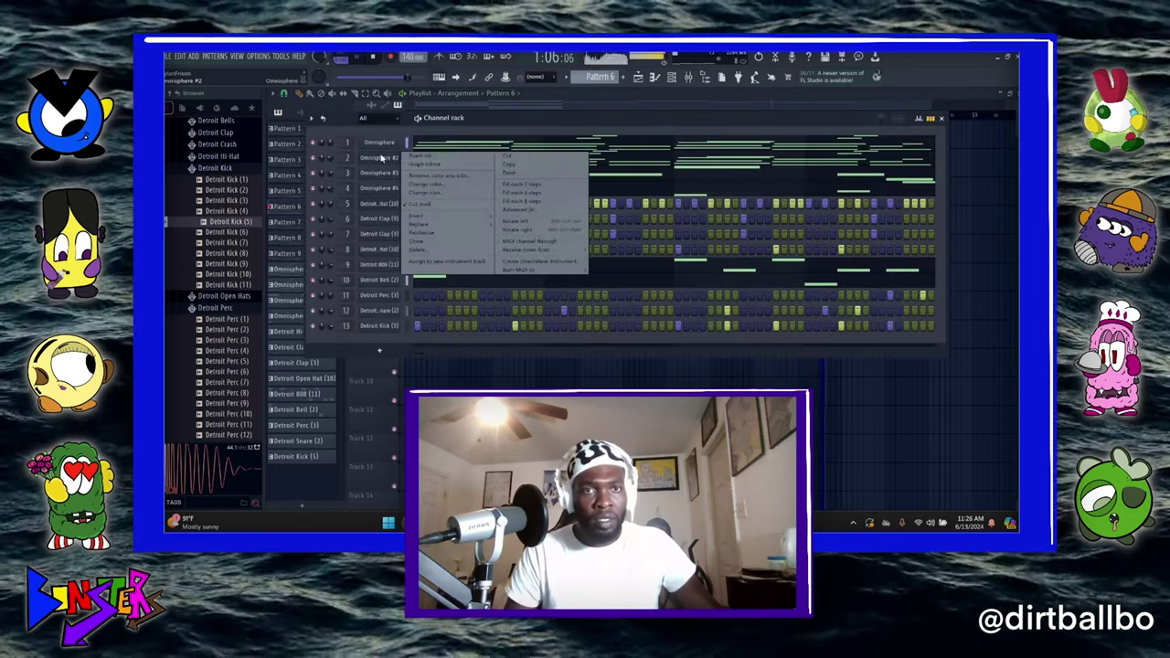
click(507, 160)
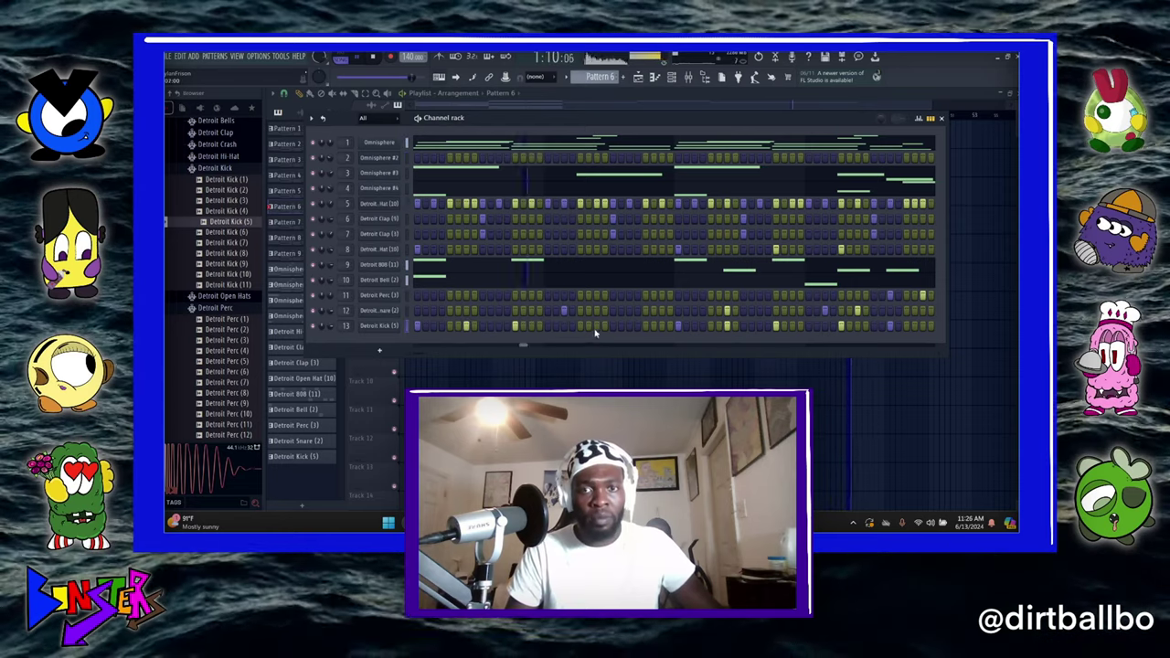
- Add two Detroit 808 (11) notes to Pattern 6 at the first note's pitch, on step 7 of bar 1 and beat 2 of bar 2
click(470, 266)
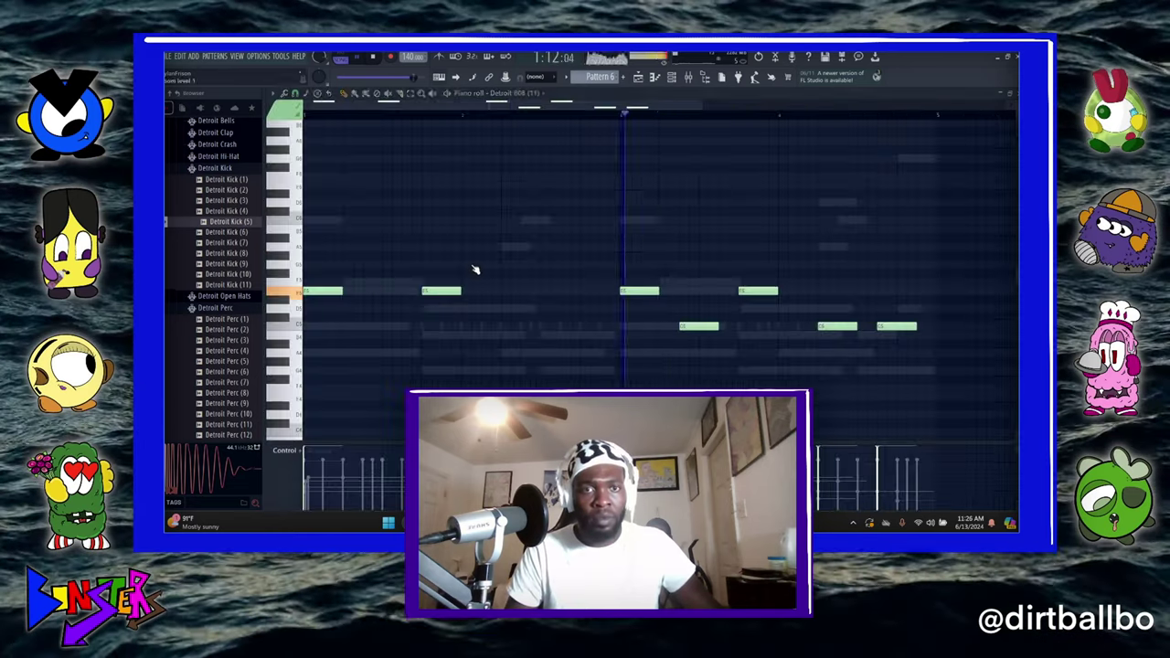
click(366, 292)
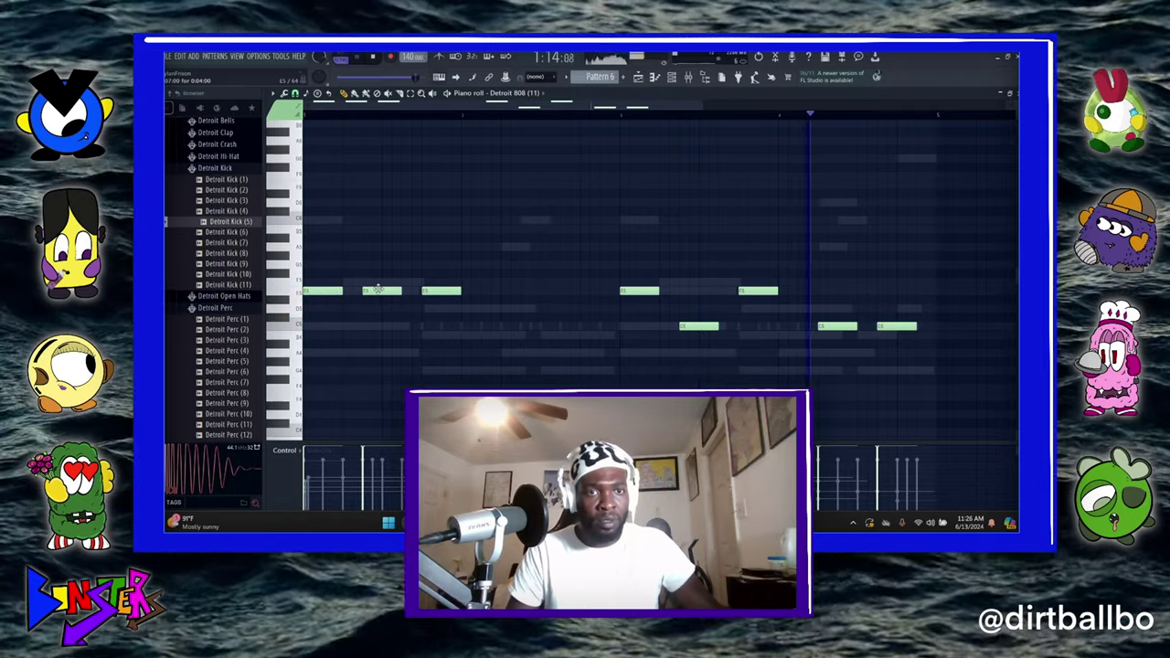
click(517, 291)
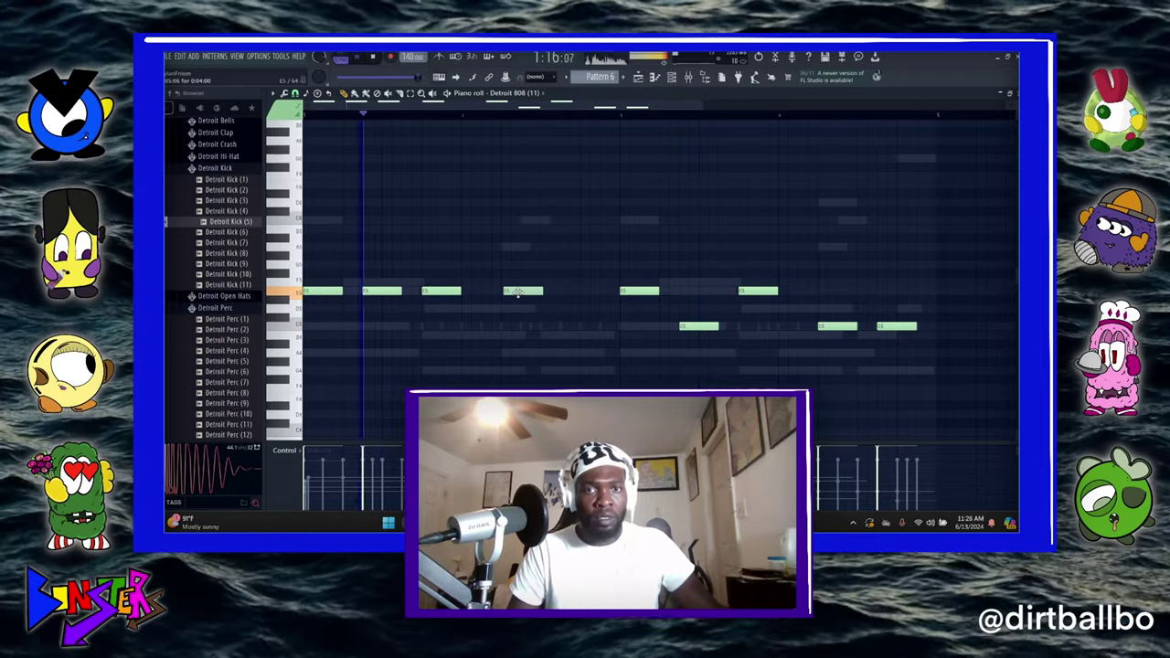
drag(517, 293, 512, 293)
click(1009, 95)
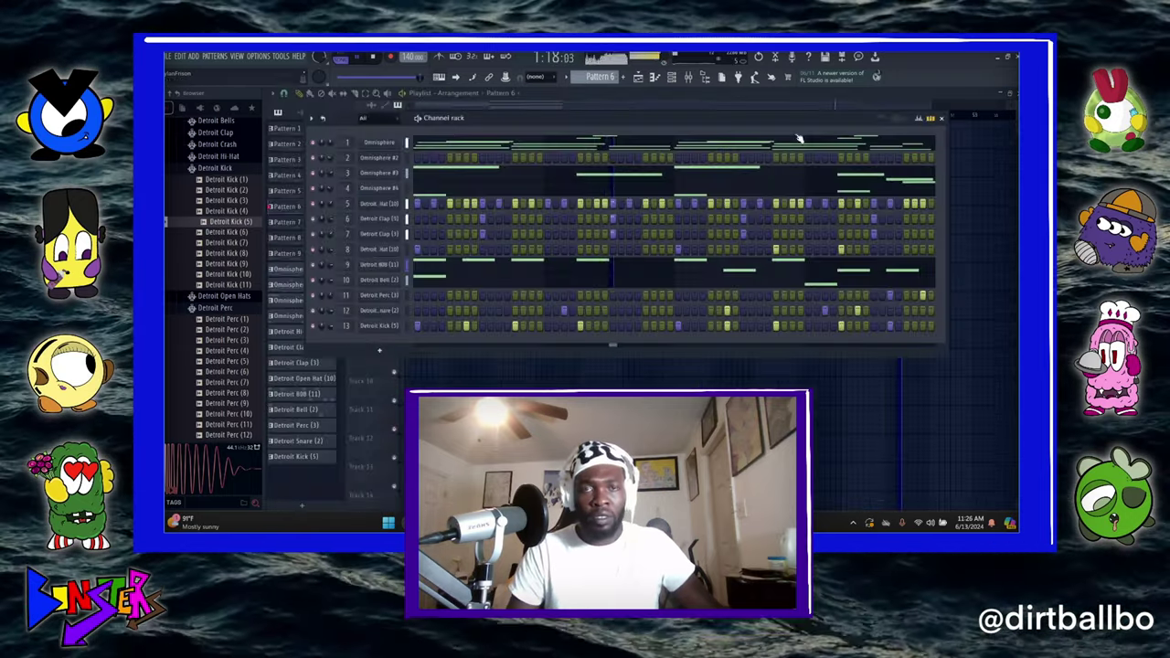
- Add Detroit Kick (5) steps under the two new 808 notes in Pattern 6 and cut its Omnisphere #4 notes
right_click(380, 188)
click(513, 194)
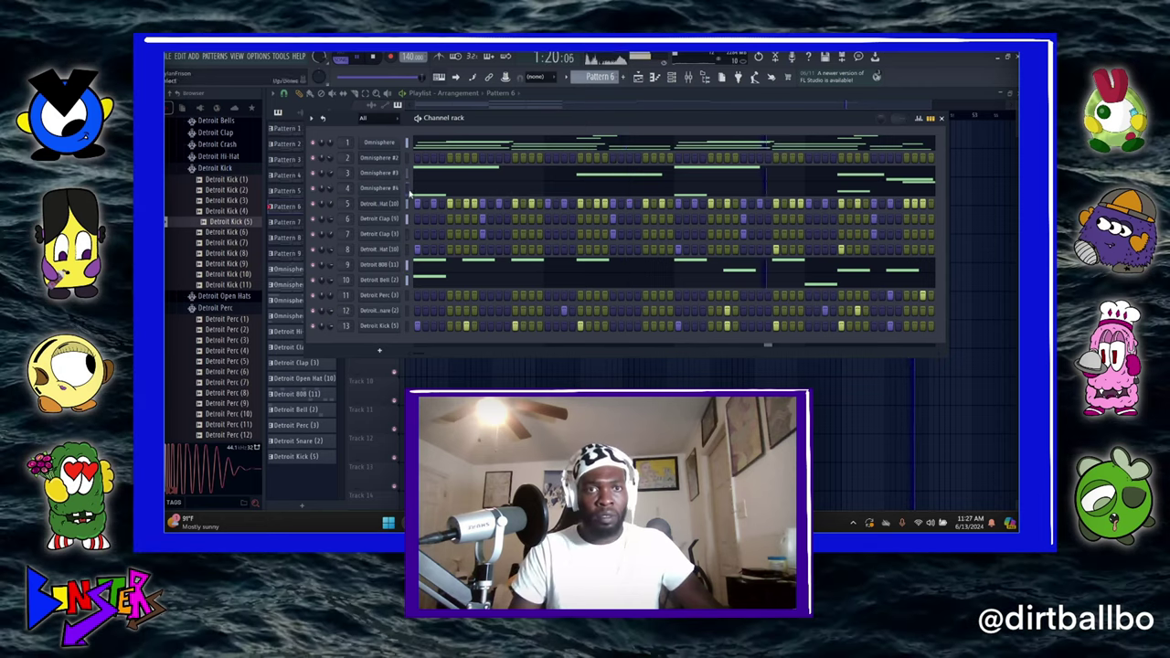
right_click(382, 188)
click(510, 187)
right_click(673, 368)
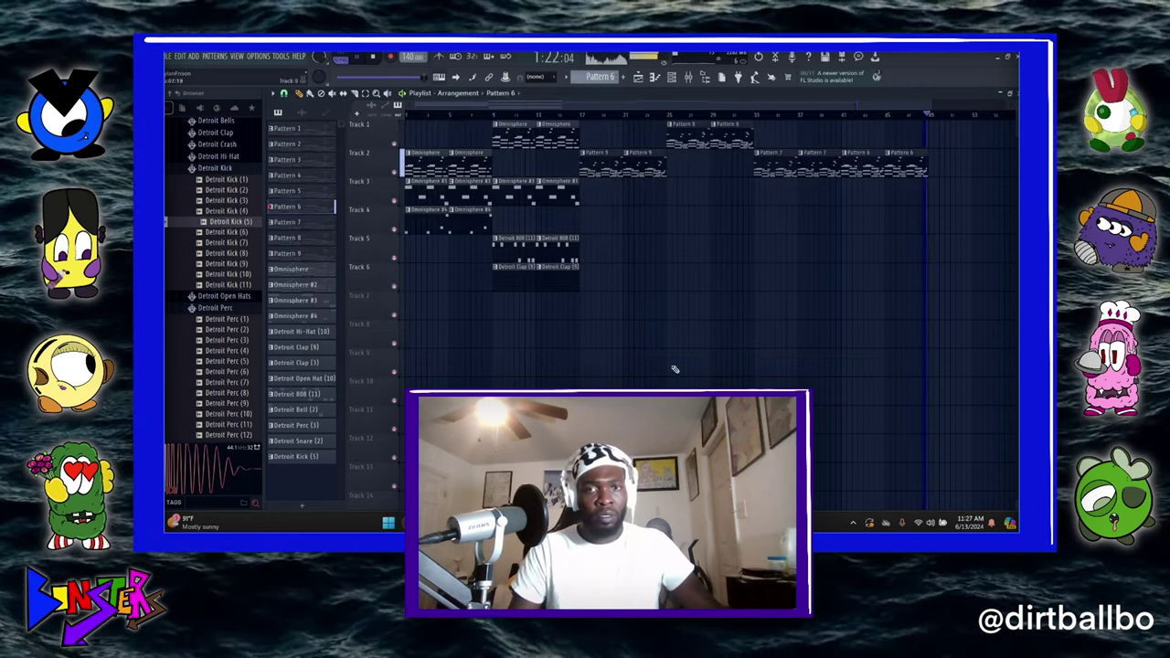
- Duplicate all playlist clips from bar 9 through bar 48 so that the copy starts at bar 49
click(489, 116)
scroll(489, 117, down, 1)
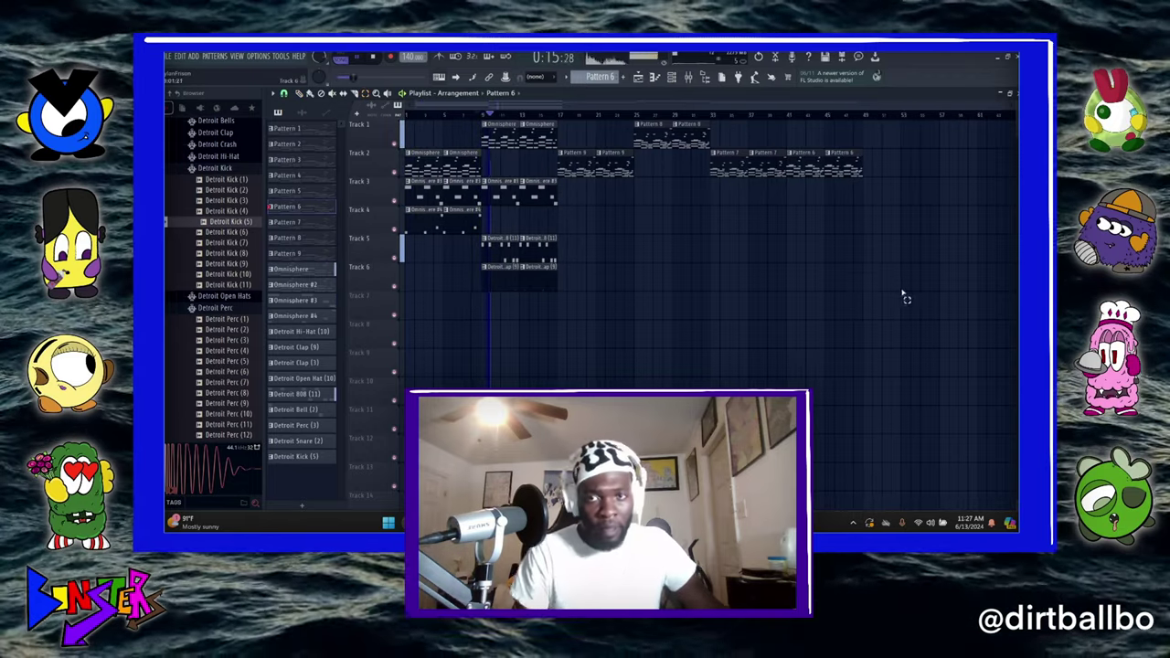
drag(874, 347, 501, 105)
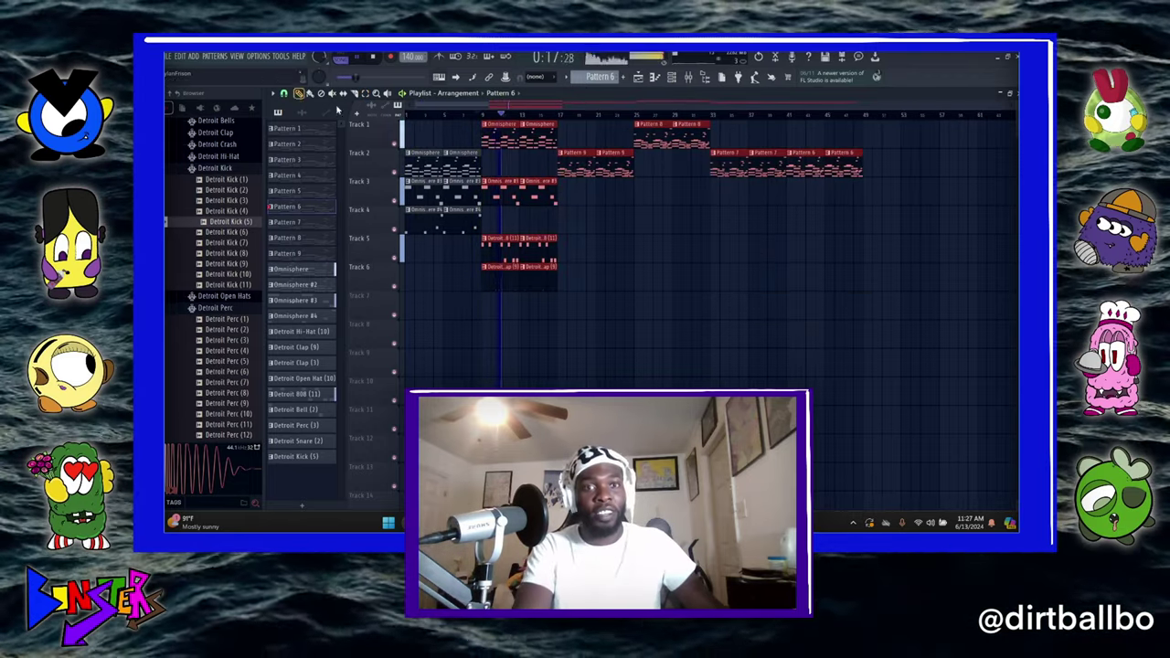
drag(496, 194, 883, 220)
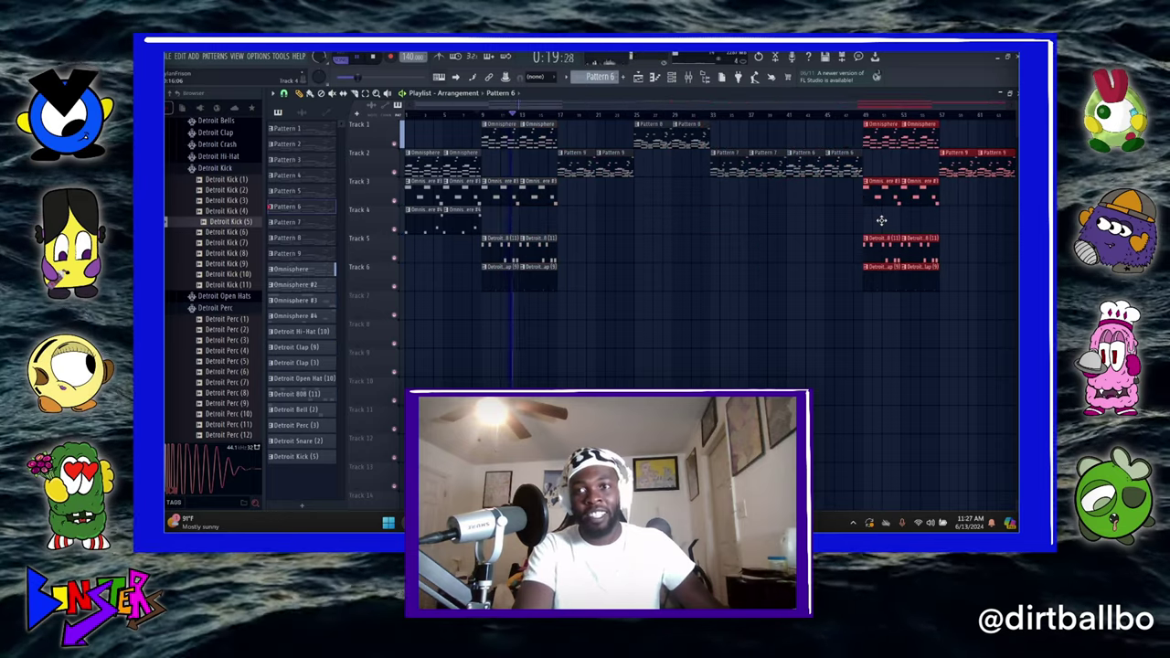
- Duplicate the intro's Omnisphere, Omnisphere #3 and Omnisphere #4 clips from bars 1 to 8 to bar 89 as an outro
scroll(837, 116, down, 2)
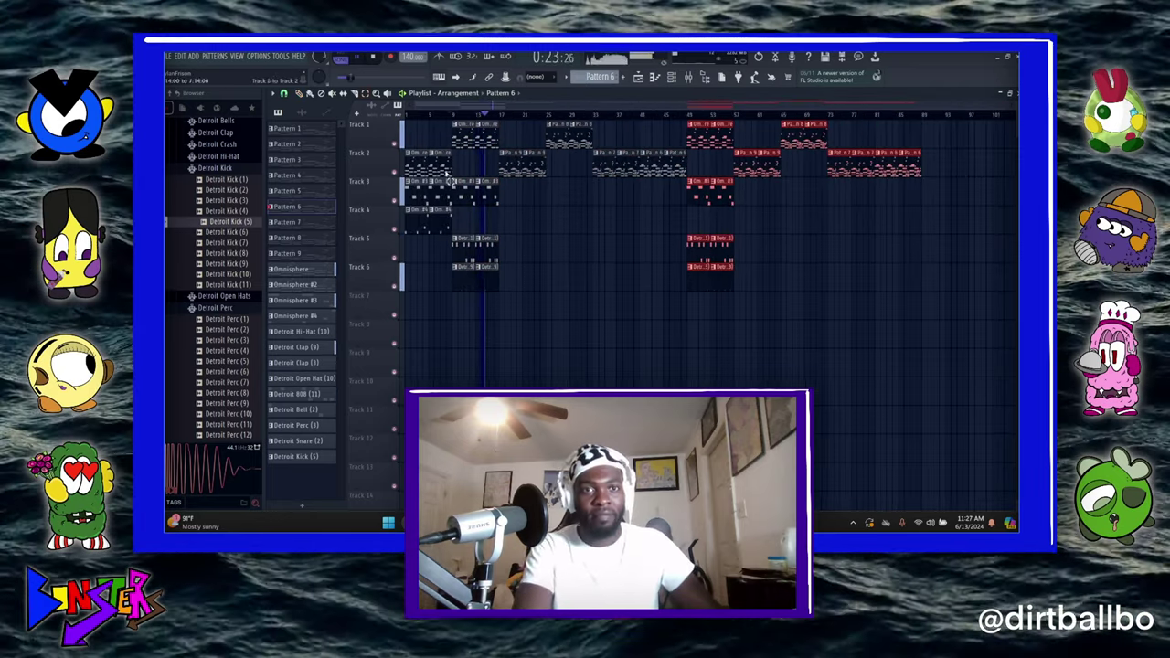
drag(447, 175, 930, 190)
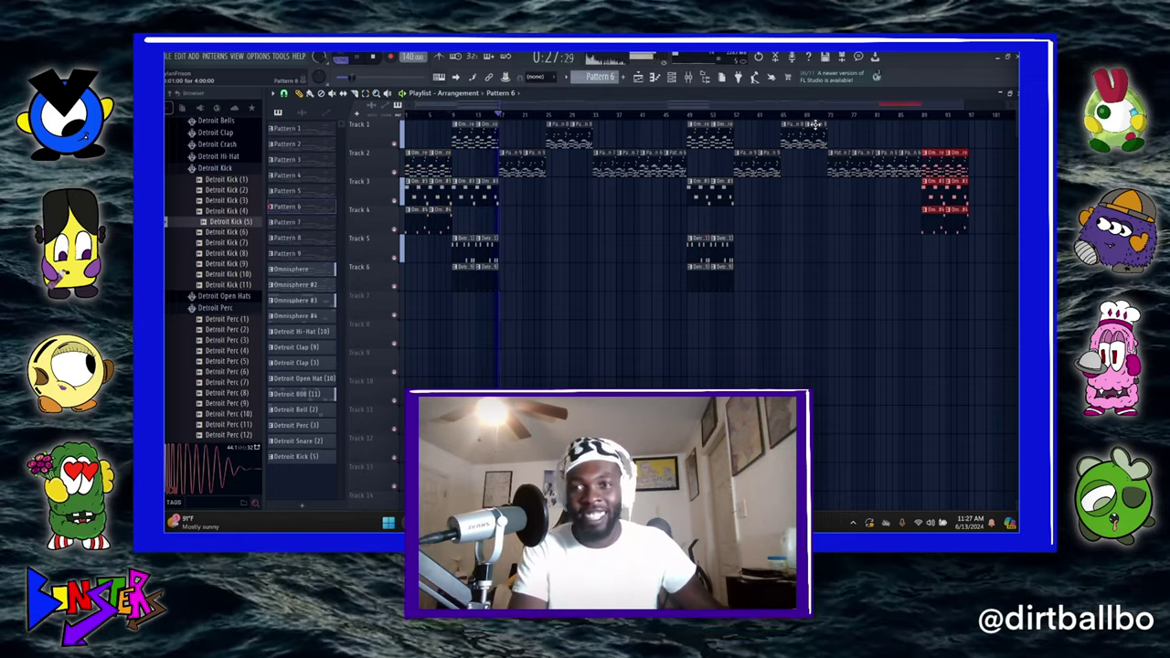
- Add the Mr.808 (2) sample from the browser's starred samples to Track 7 and open its channel settings
scroll(815, 121, down, 1)
scroll(815, 120, down, 1)
click(258, 106)
click(186, 239)
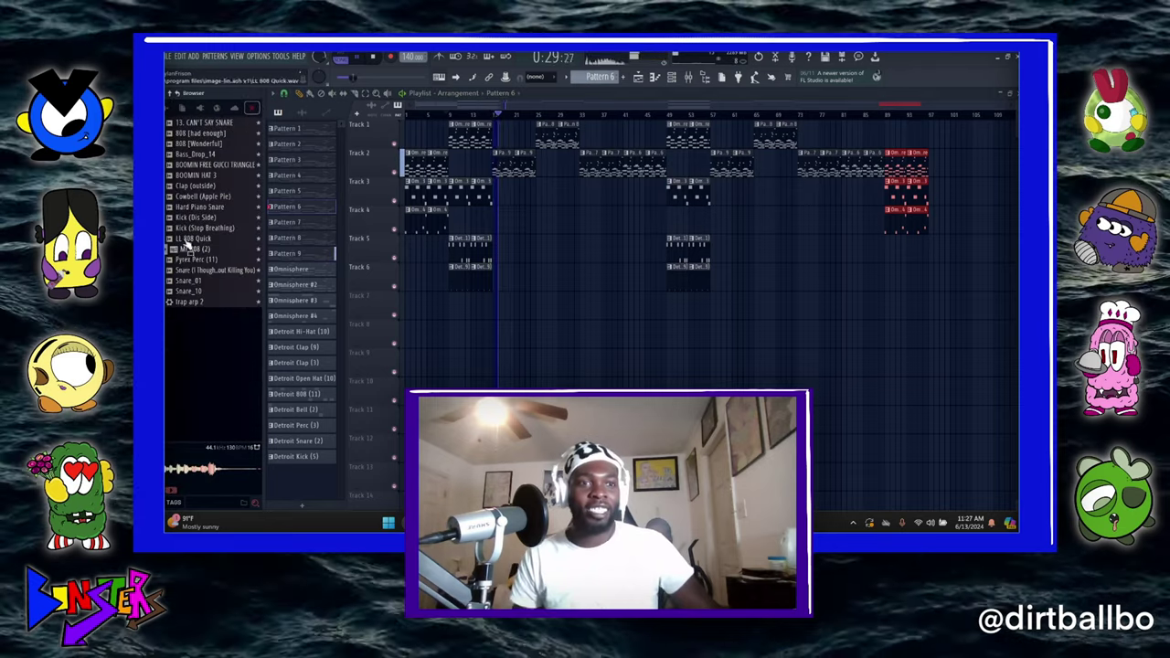
drag(187, 254, 421, 309)
double_click(422, 309)
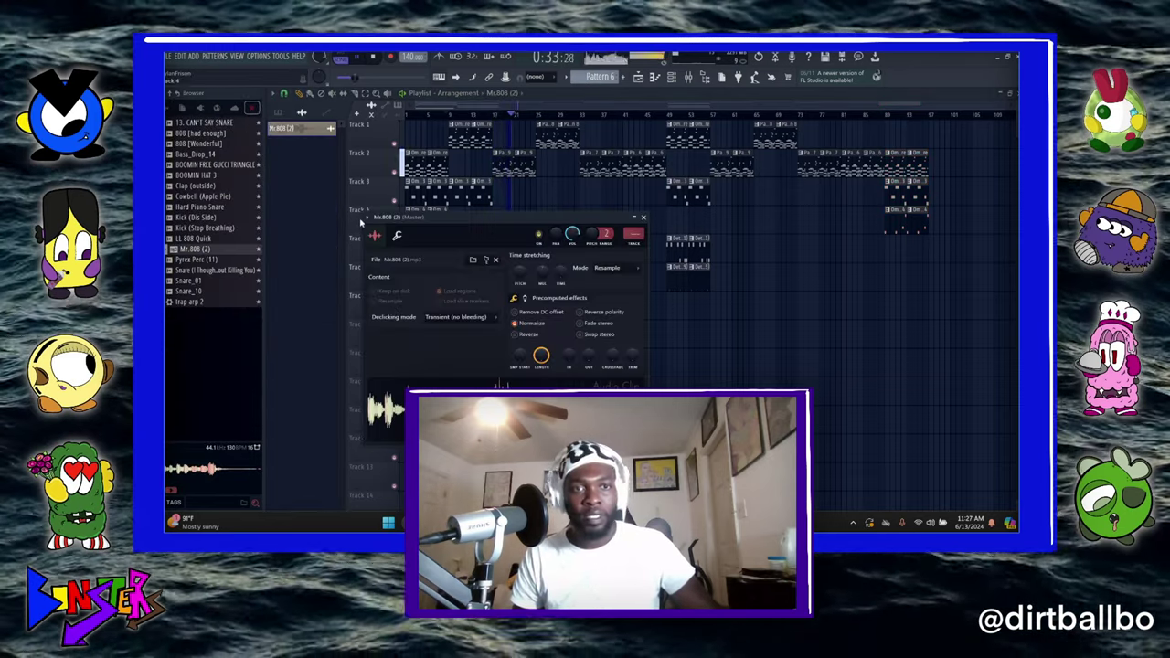
- Route Mr.808 (2) to free mixer track 14 and load a saved mixer state with EQ, compressor, Soundgoodizer, reverb and delay
click(367, 219)
click(523, 247)
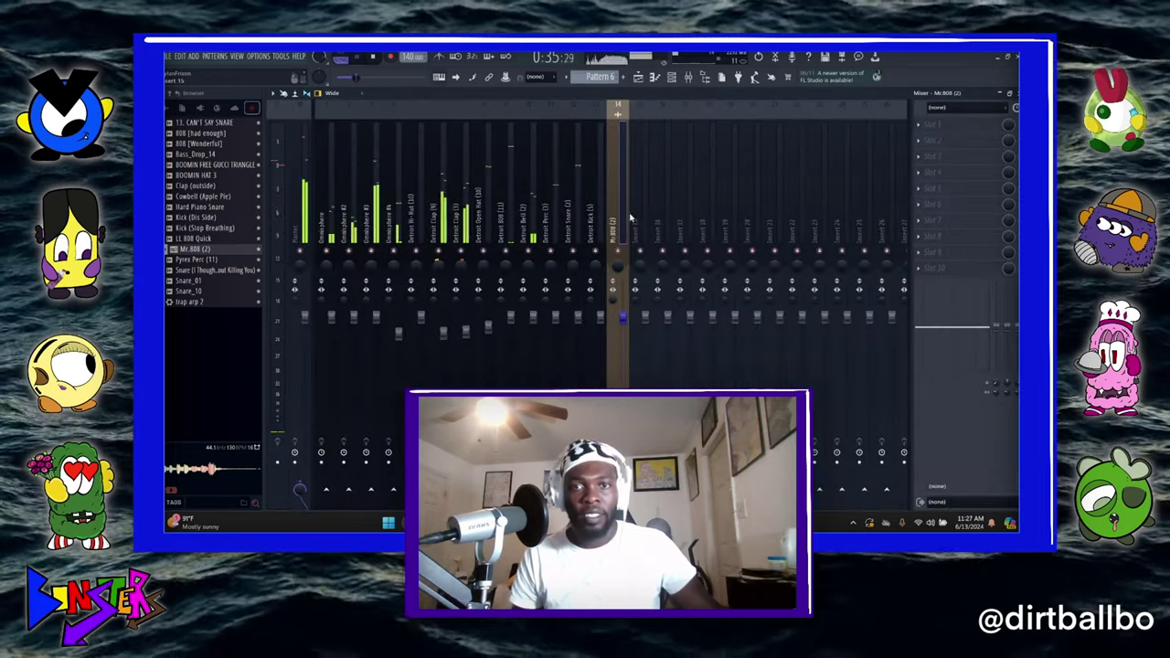
right_click(630, 218)
mouse_move(686, 158)
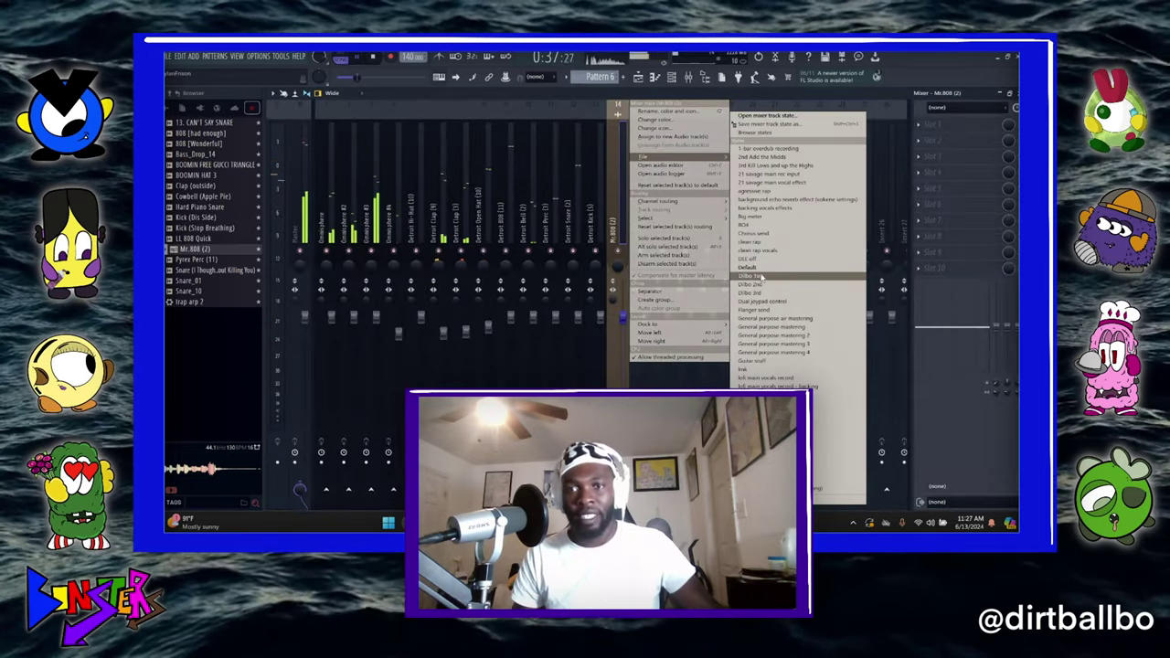
click(763, 284)
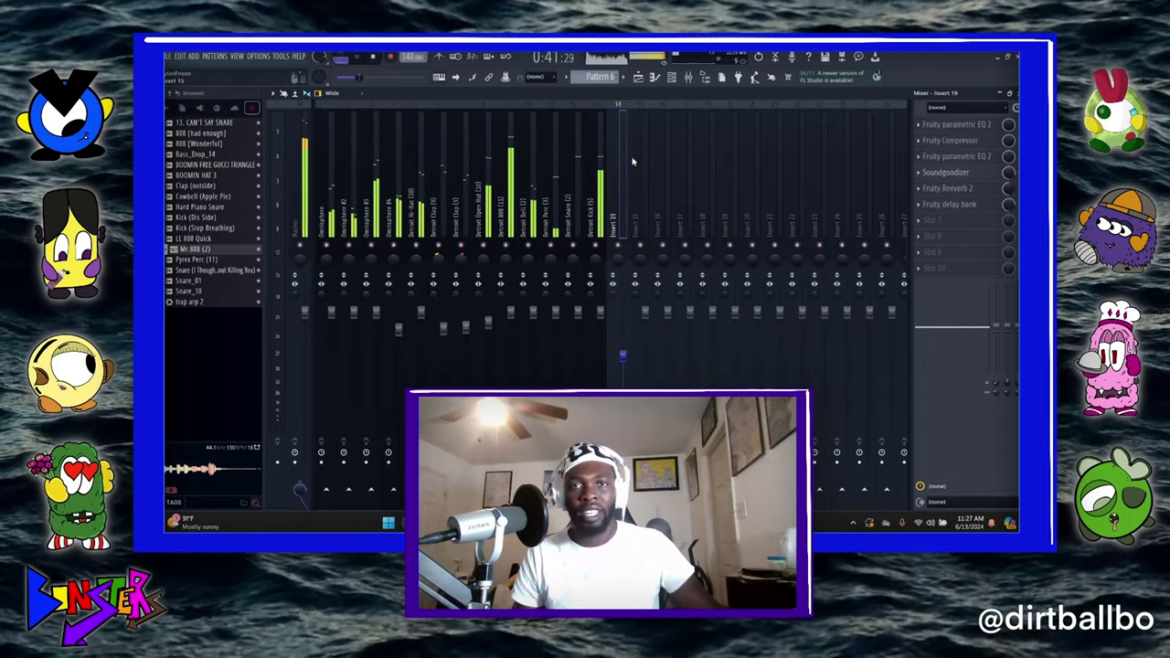
- Place a second Mr.808 (2) clip on playlist Track 7 at bar 89, where the outro starts
click(639, 79)
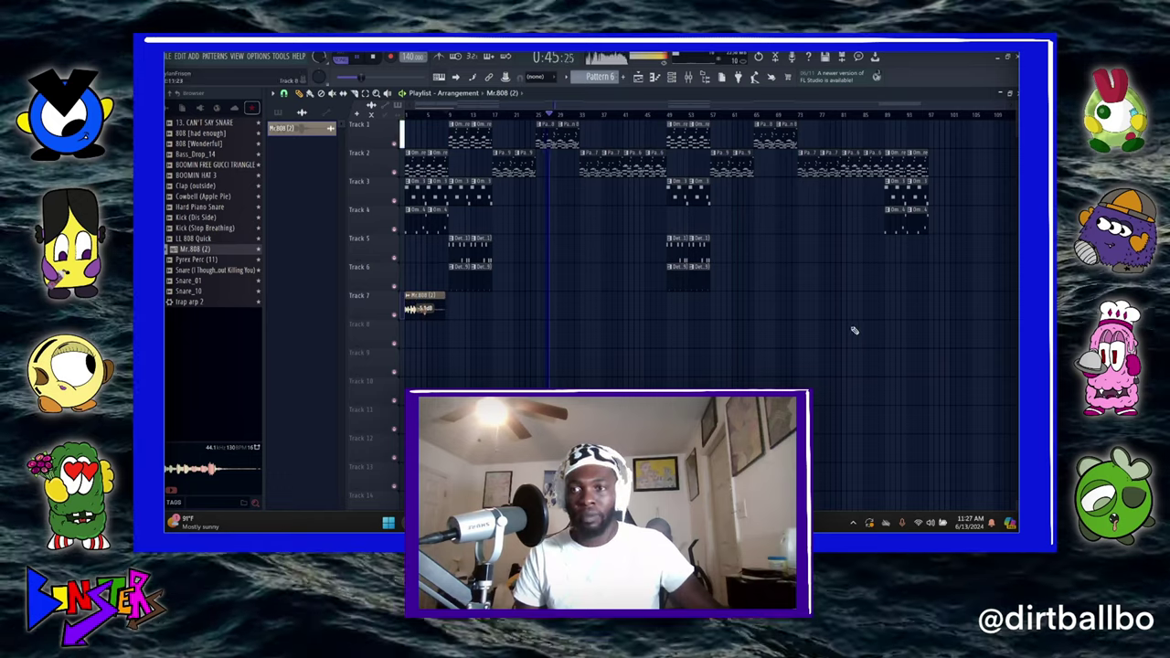
click(884, 307)
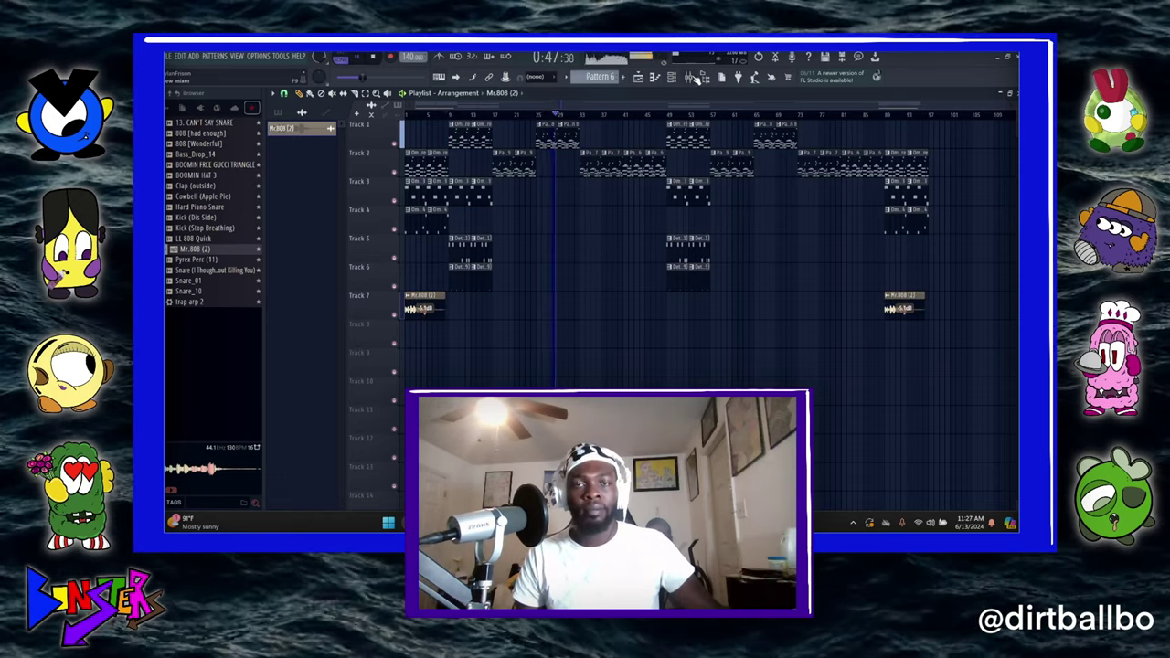
- Create an automation clip for the mixer's Master volume
click(697, 79)
right_click(305, 312)
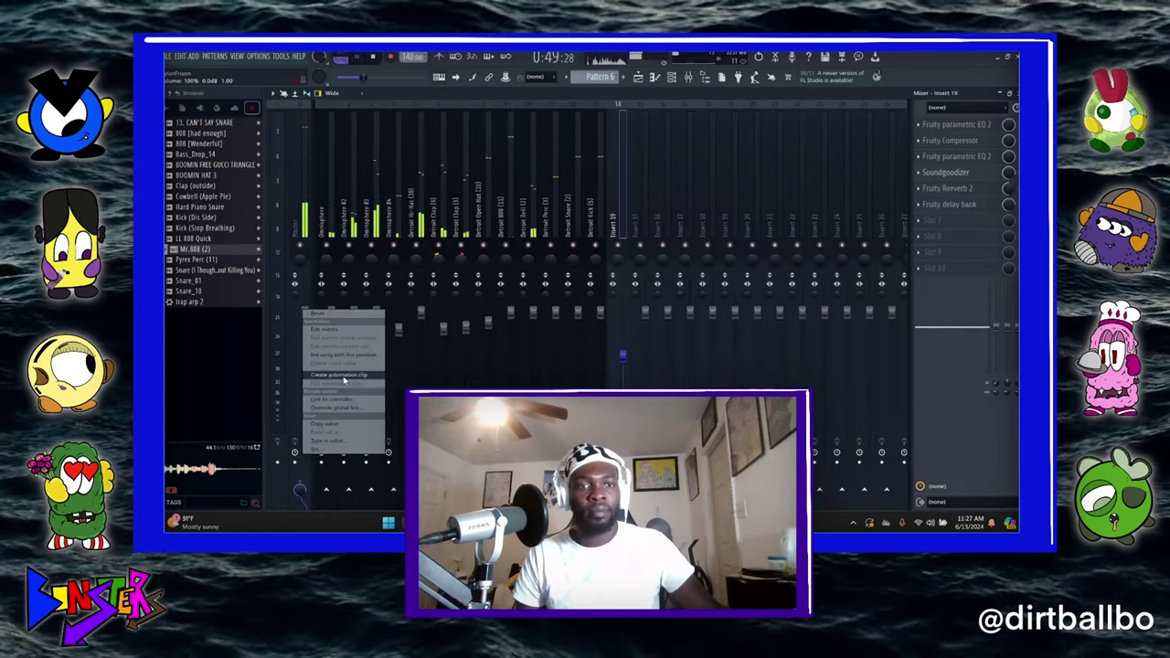
click(345, 376)
- Move the Master volume automation clip on Track 8 to bar 89, shorten it to about one bar and set its end point to 0%
click(643, 81)
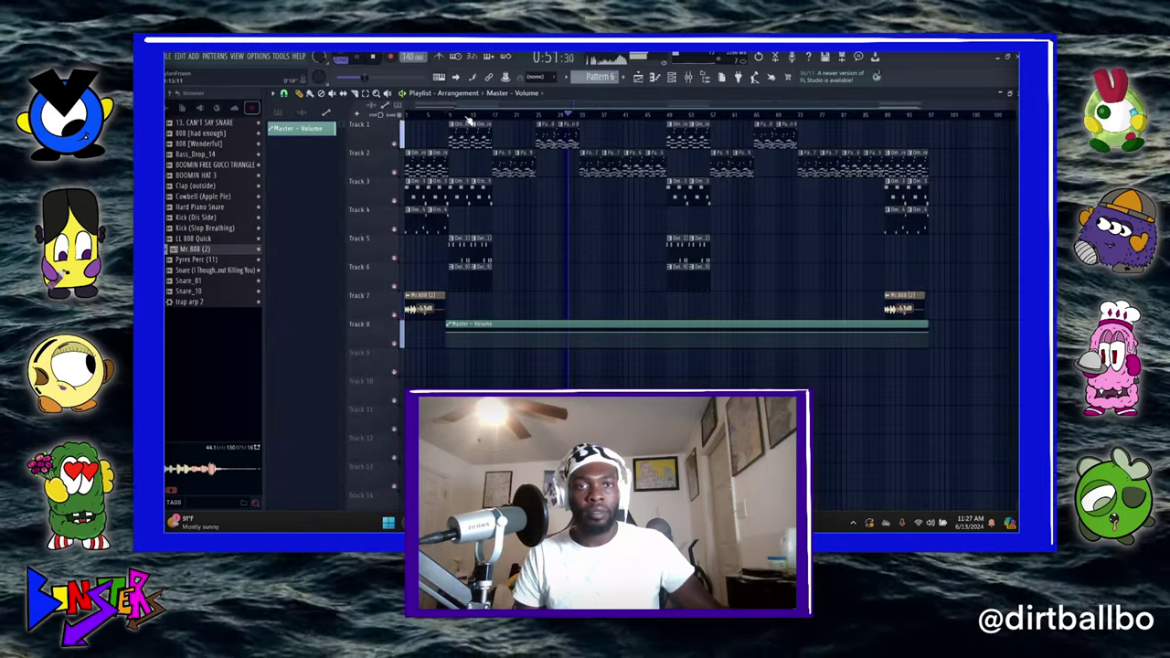
drag(494, 323, 923, 343)
ctrl+scroll(969, 420, down, 4)
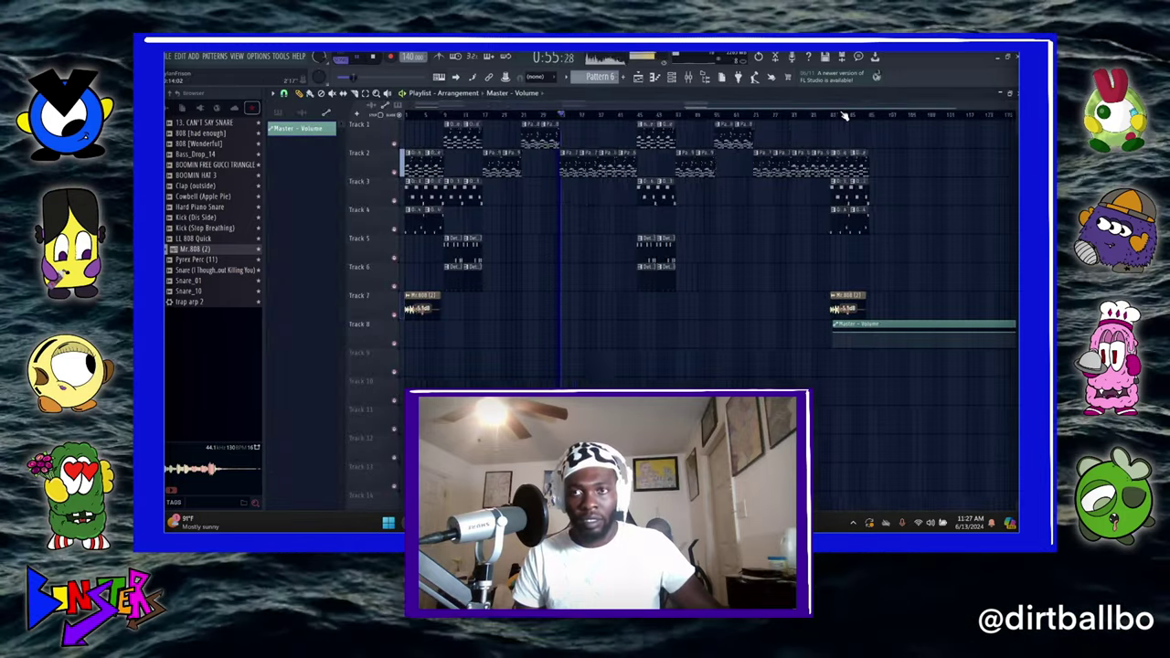
drag(965, 331, 686, 337)
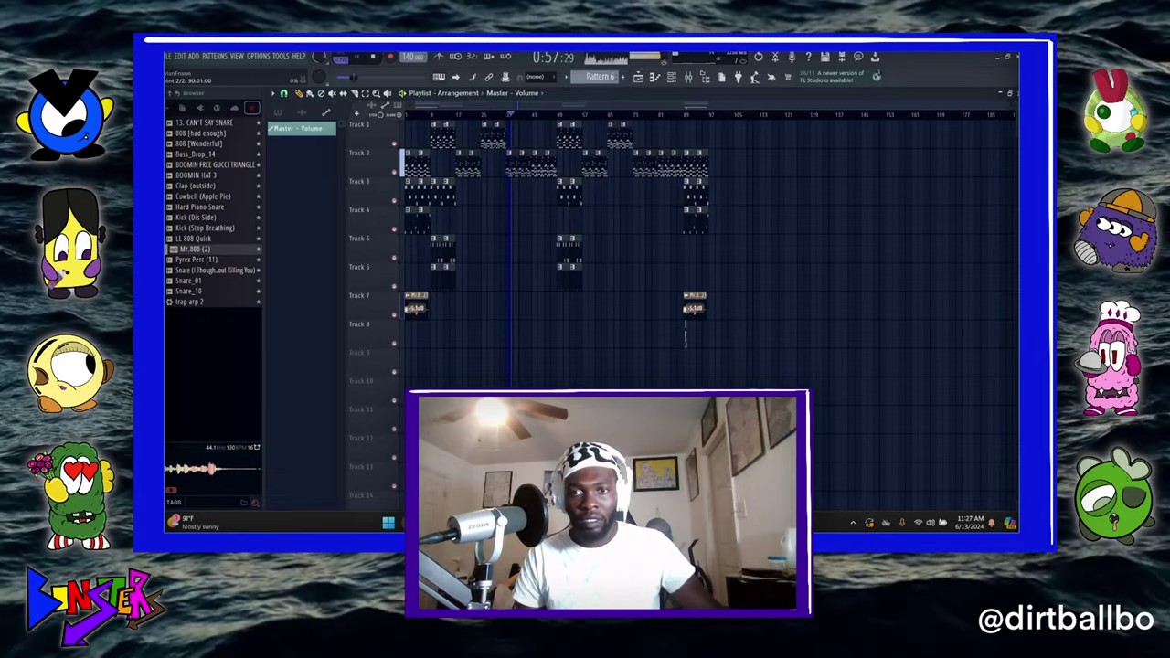
- Cut the low-shelf EQ band to -18 dB on the Detroit Clap (3) and Detroit Clap (9) mixer tracks
click(698, 77)
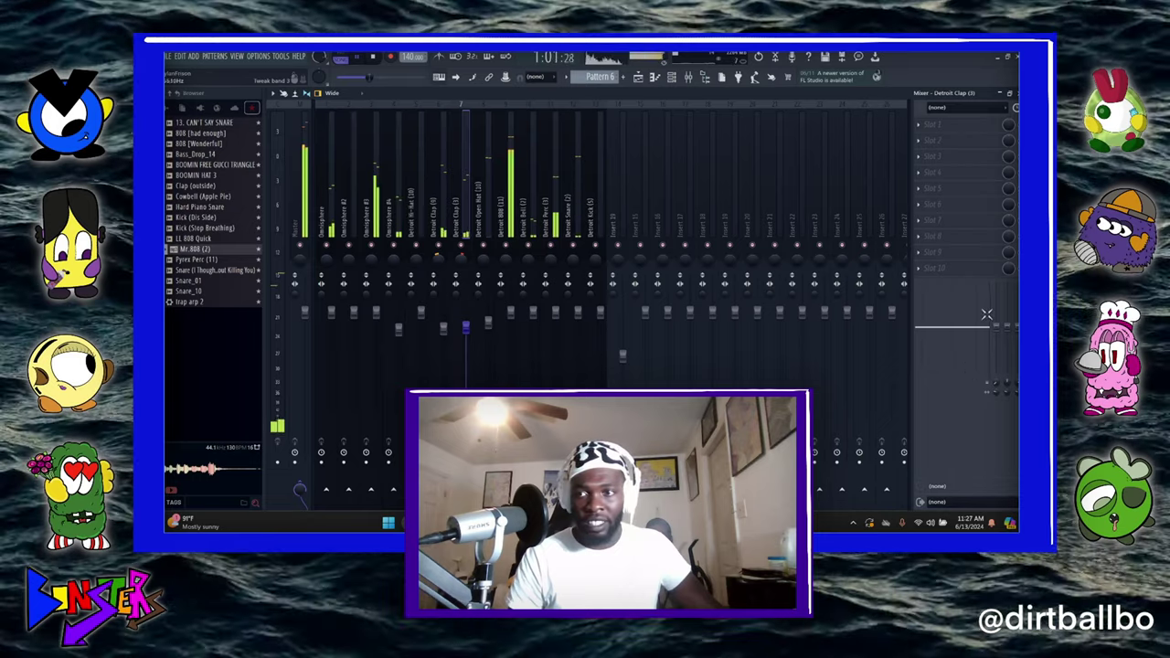
drag(997, 327, 997, 362)
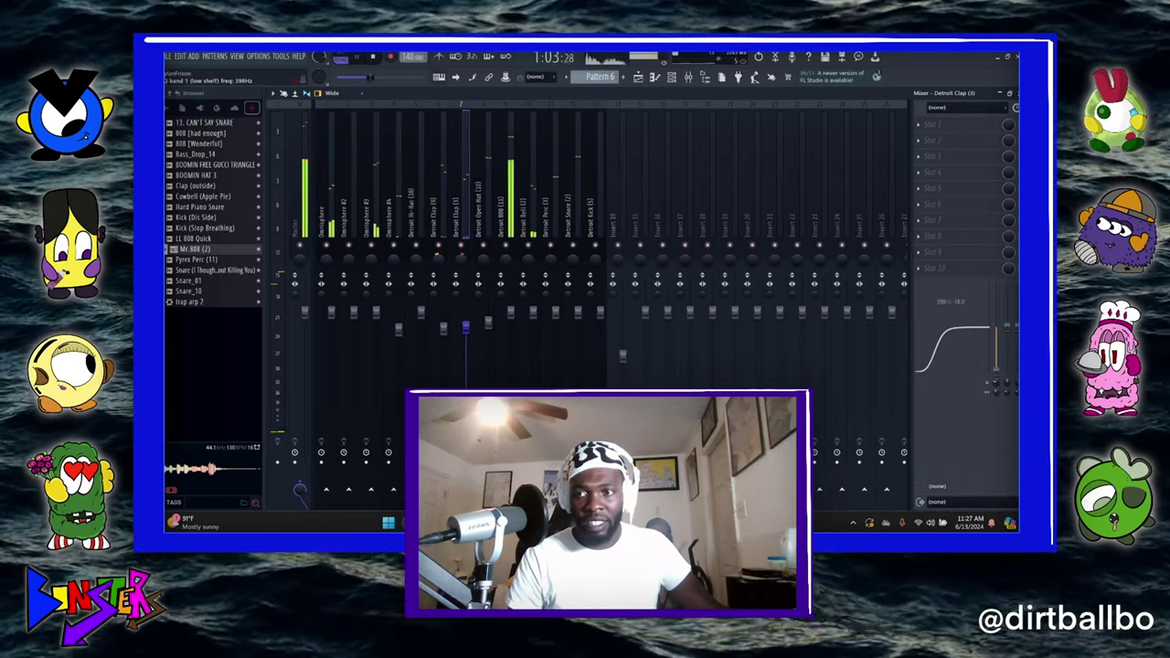
click(435, 219)
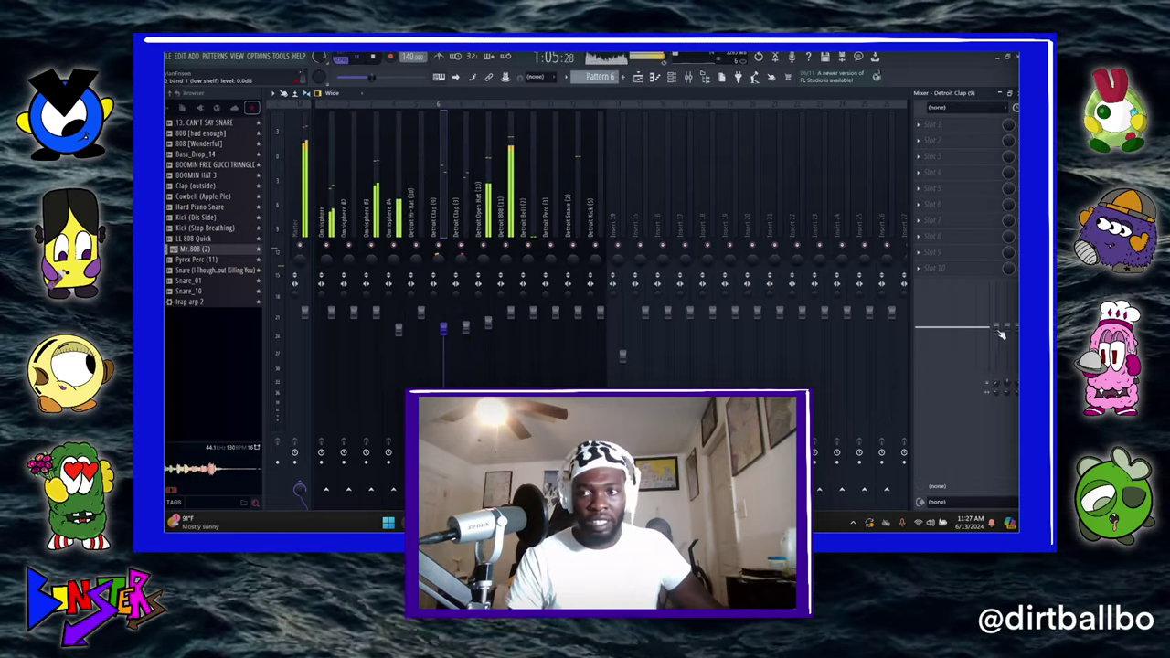
drag(997, 392, 997, 366)
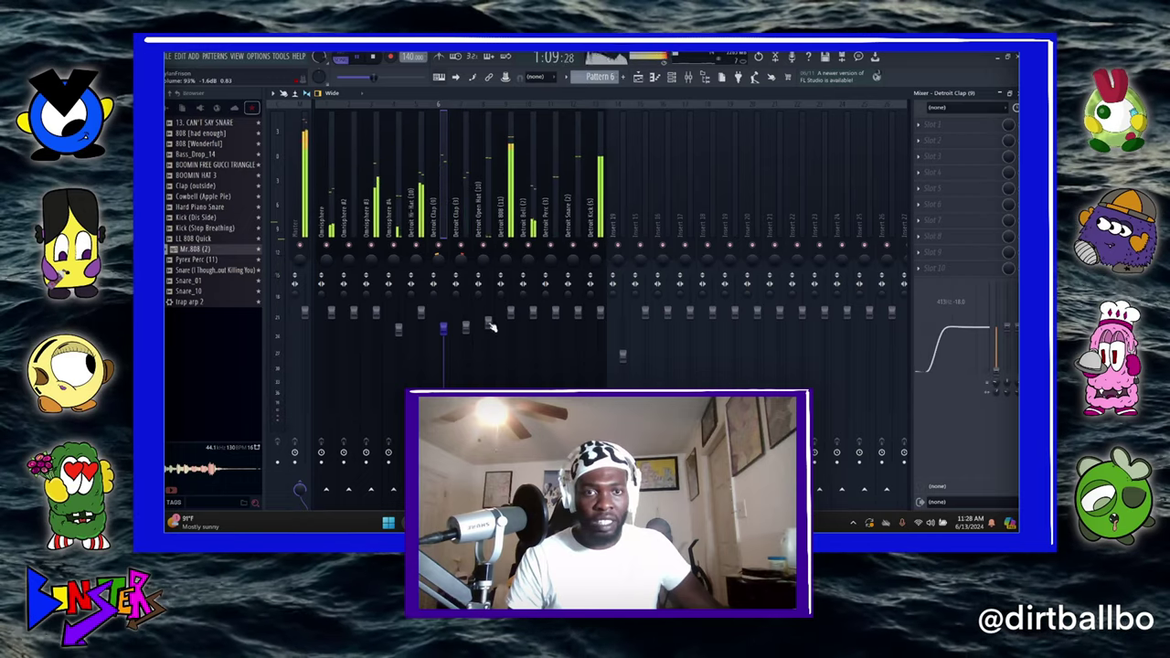
- Lower the Detroit Open Hat (10) volume slightly and cut the low-shelf EQ band on Omnisphere #3 to -18 dB
click(489, 328)
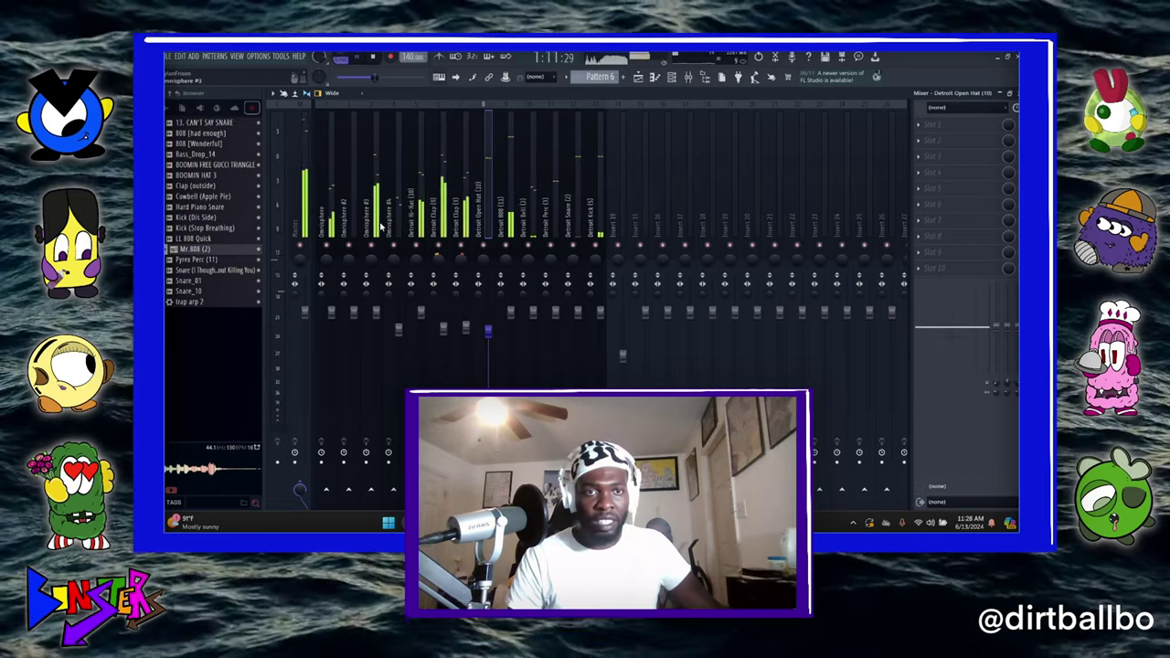
click(377, 315)
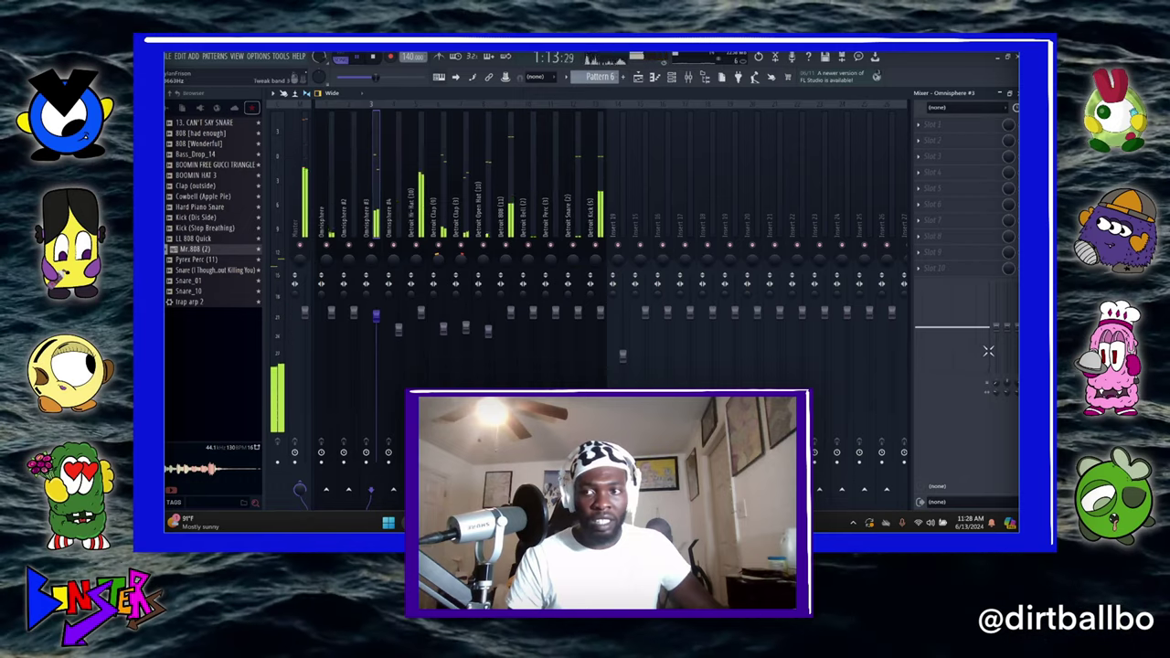
drag(996, 327, 997, 371)
- Save the project under the name "YOUTUBE family 2"
key(ctrl+s)
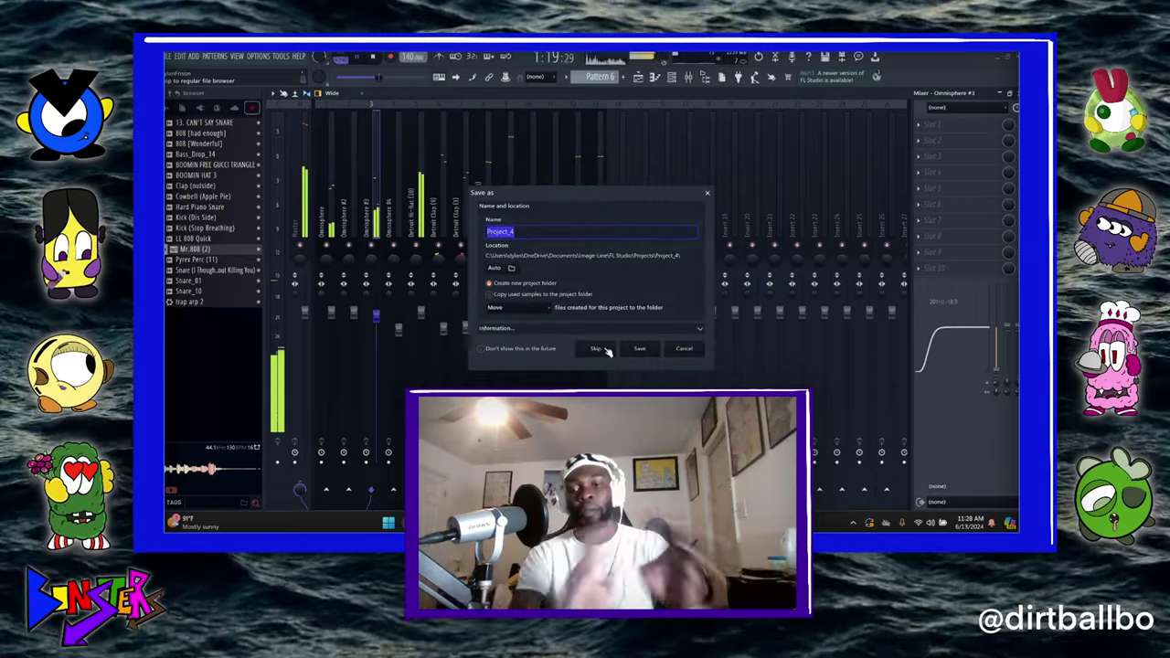
key(BackSpace)
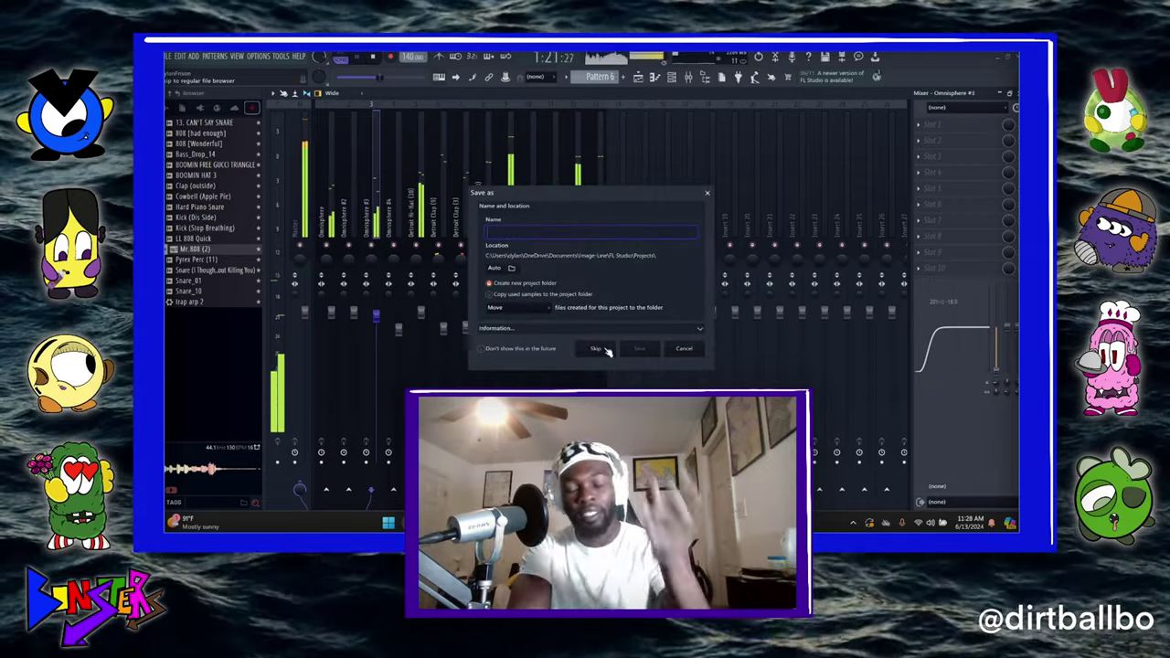
text(YOUTU)
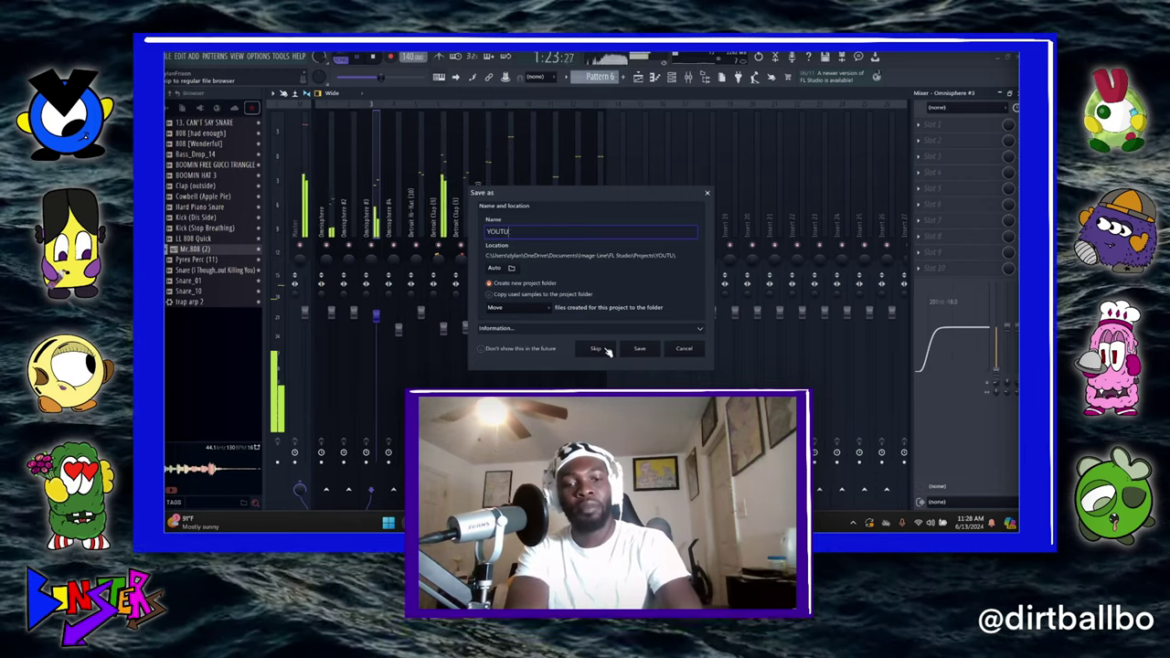
text(BE family 2)
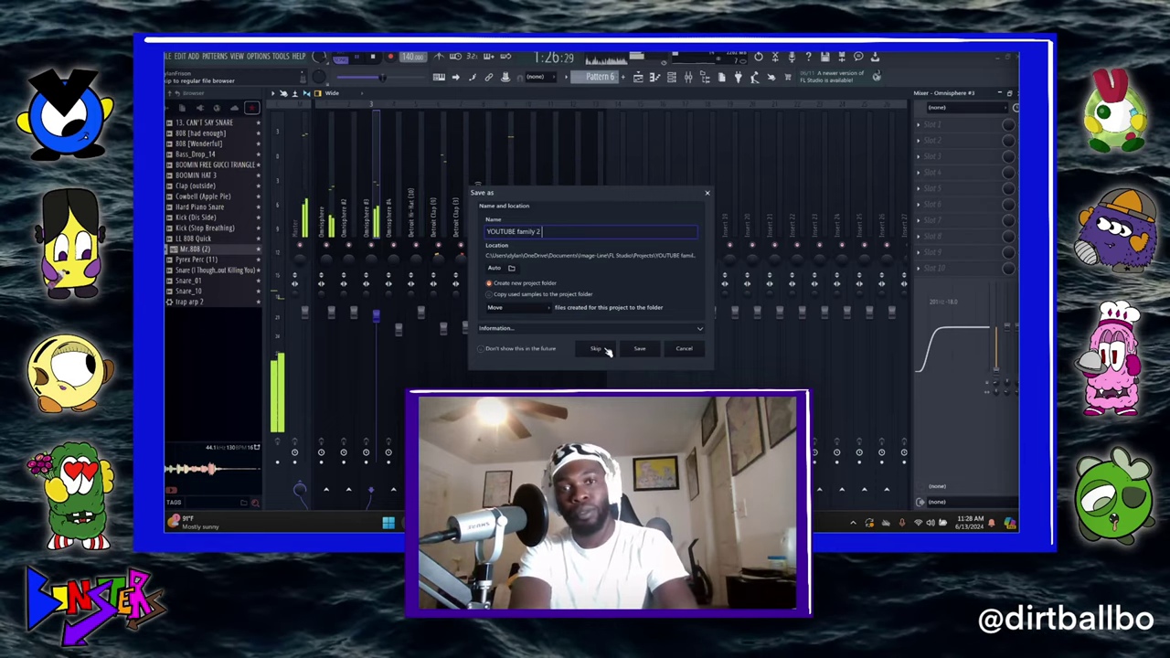
click(601, 350)
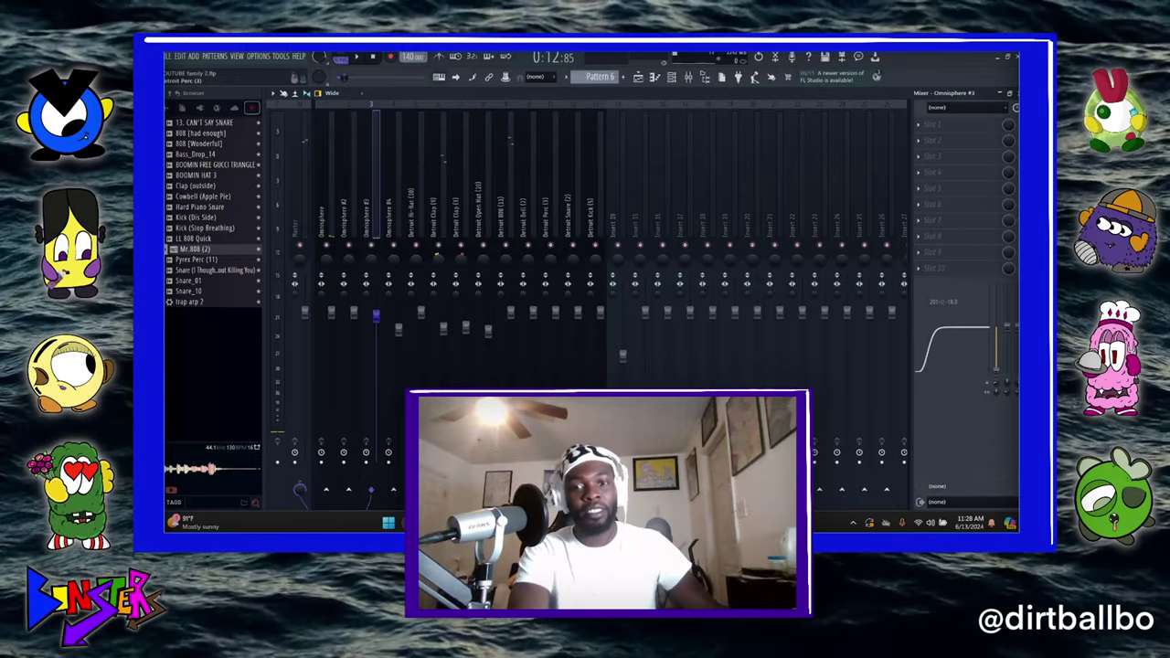
key(alt+Tab)
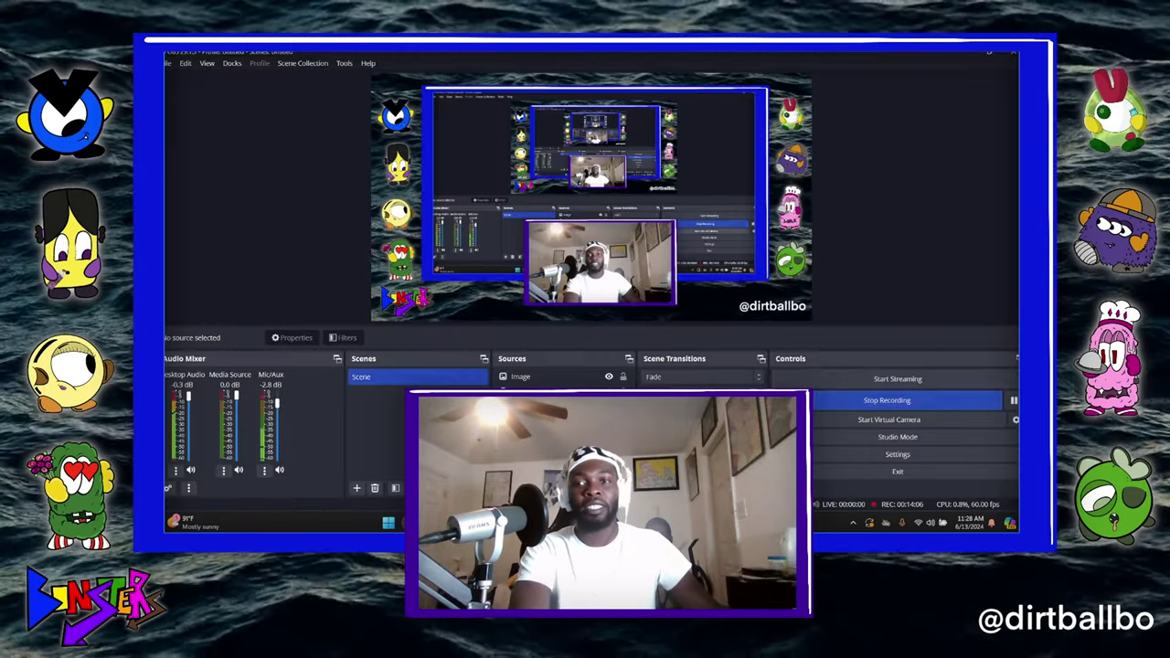